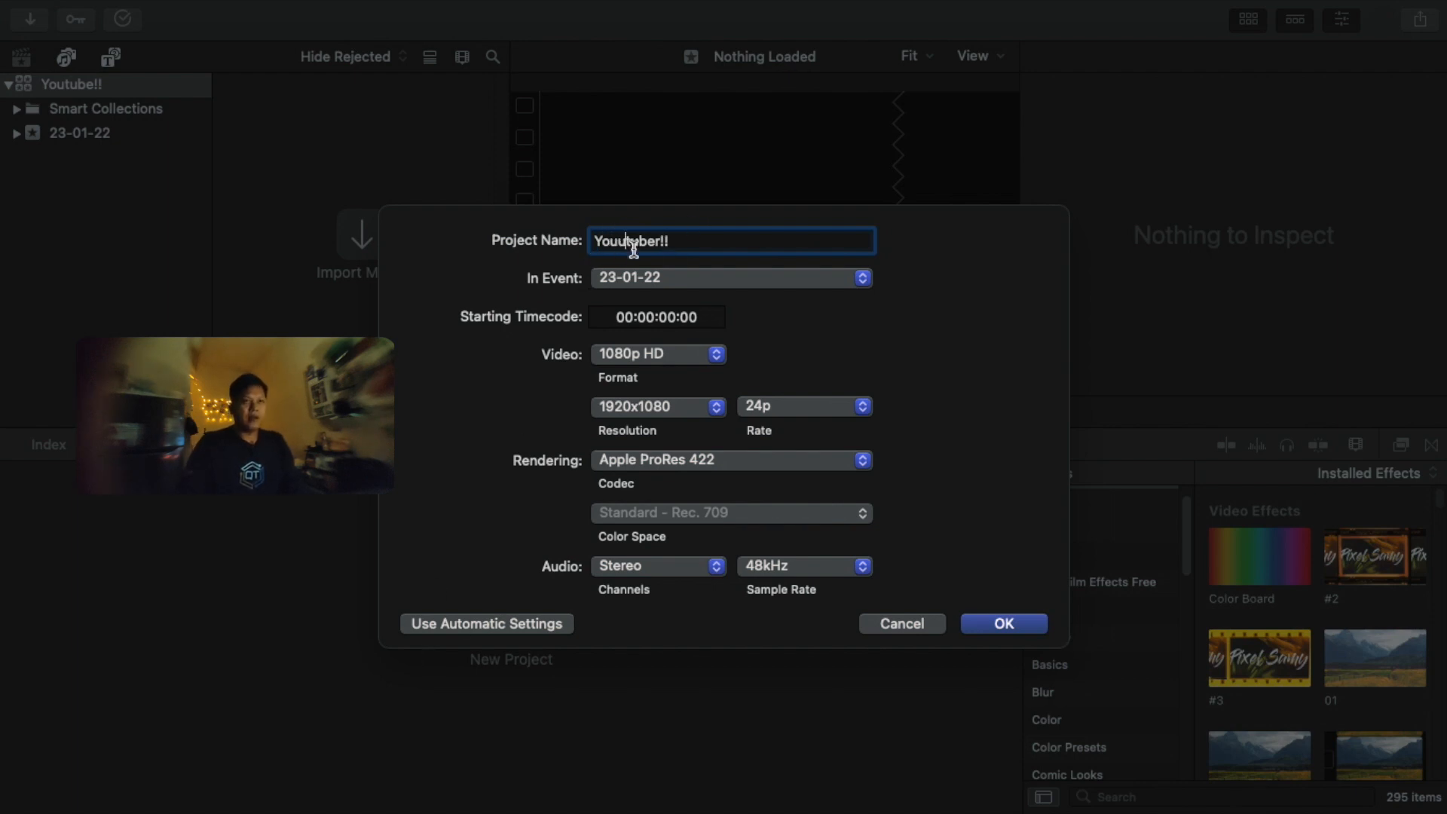
# Step: Correct the project name to "Youtuber!!" and create the project in event 23-01-22
pyautogui.press('BackSpace')
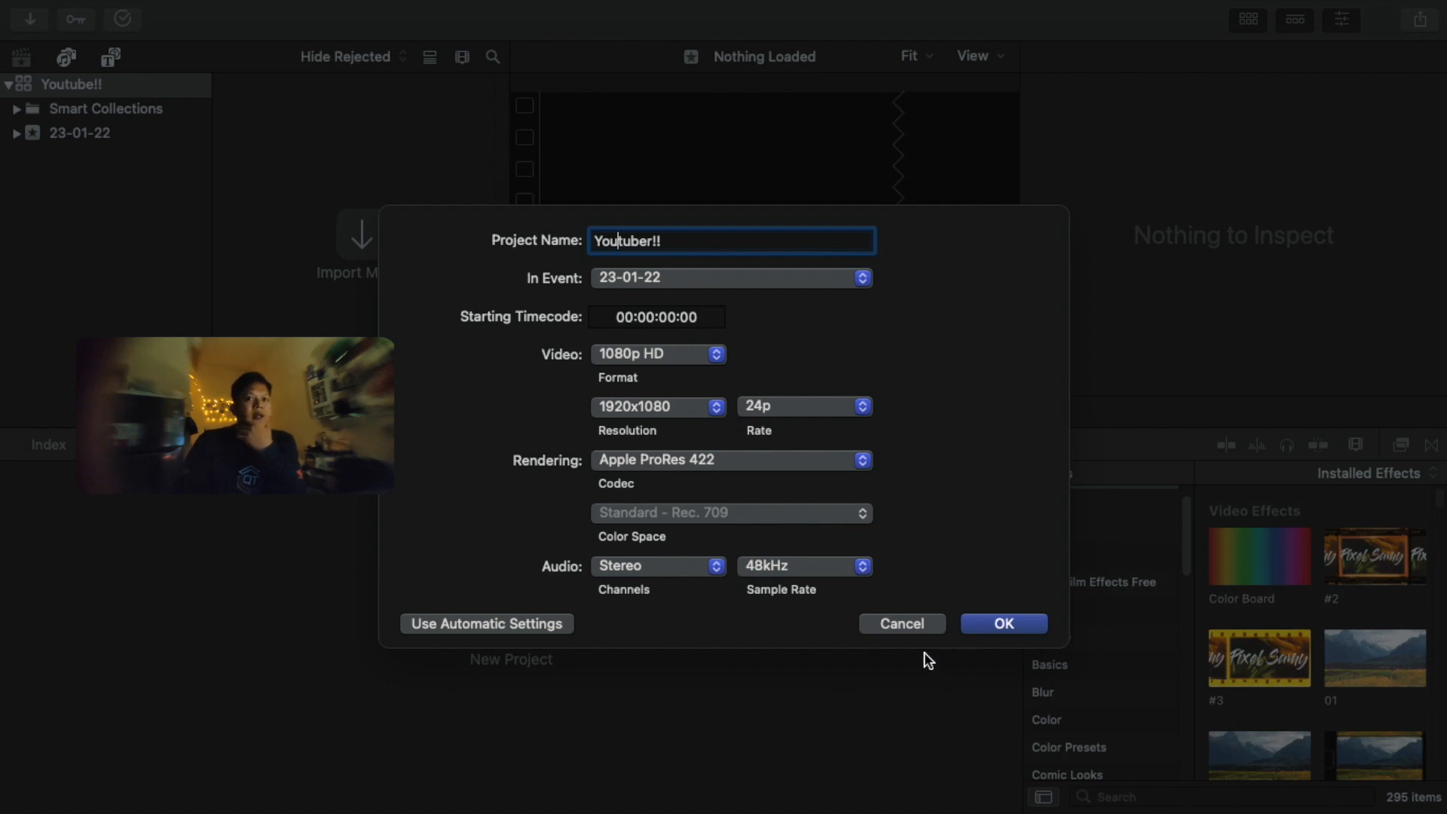
pyautogui.click(1002, 624)
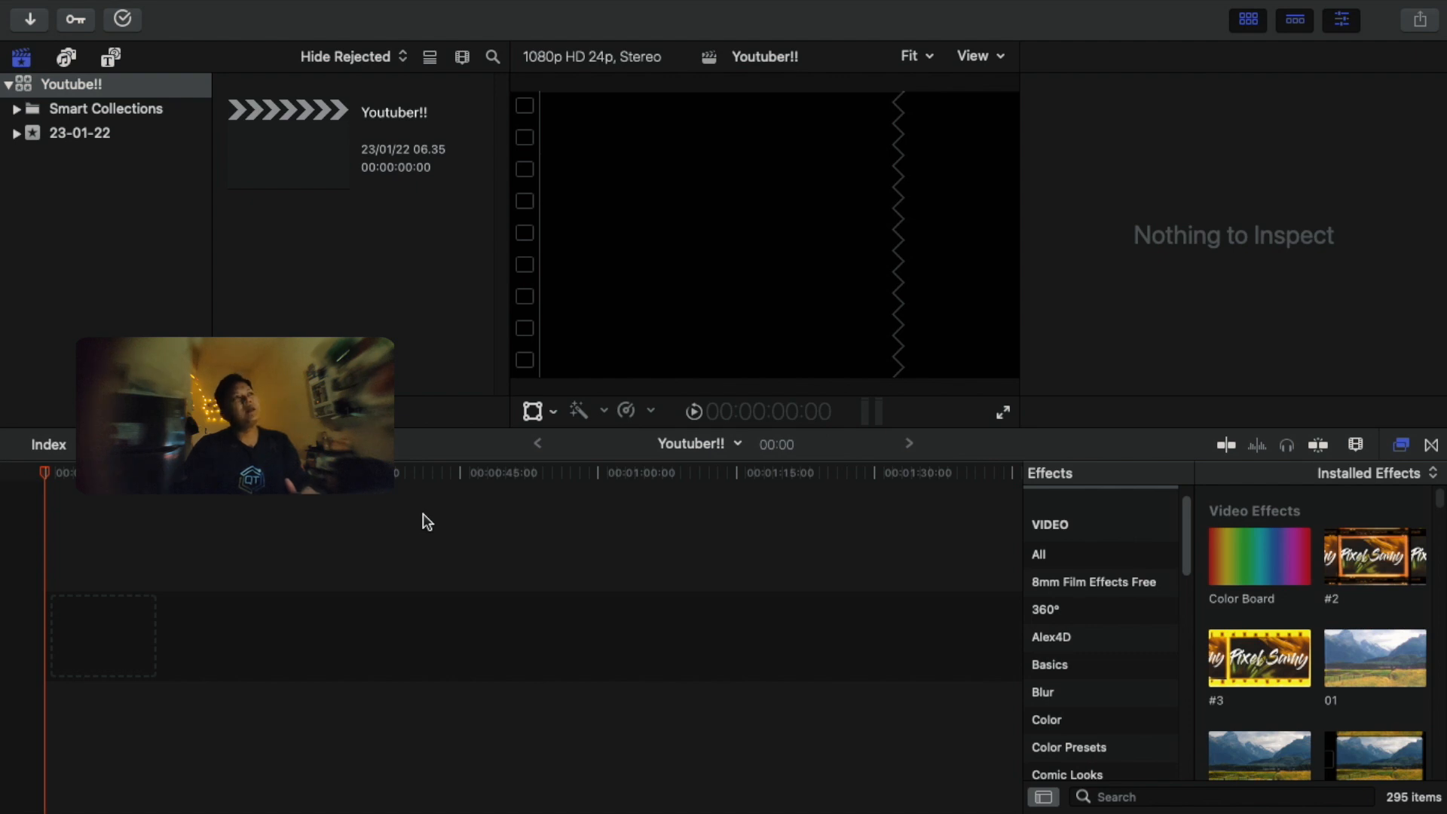
pyautogui.moveTo(305, 6)
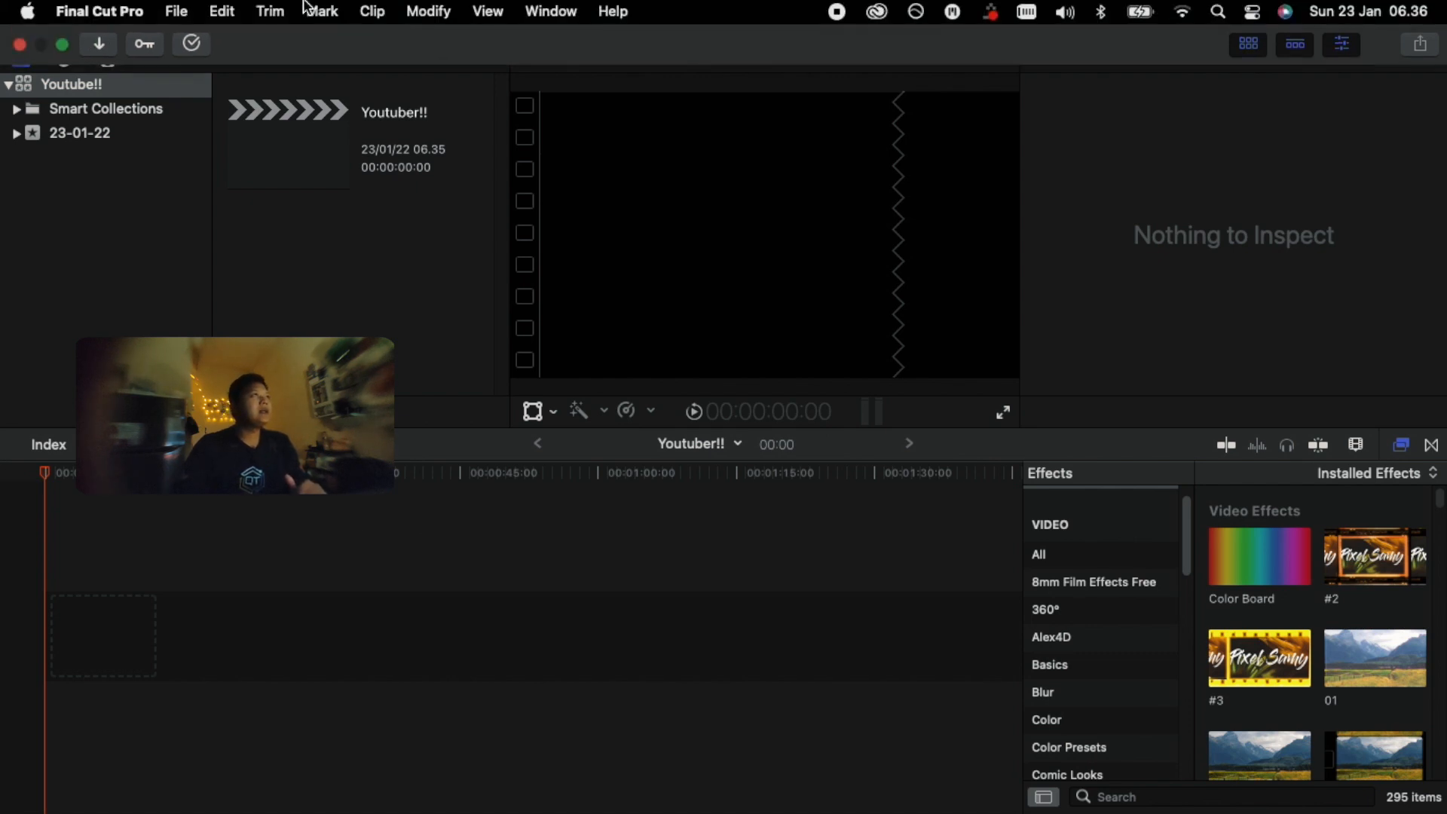
pyautogui.click(188, 14)
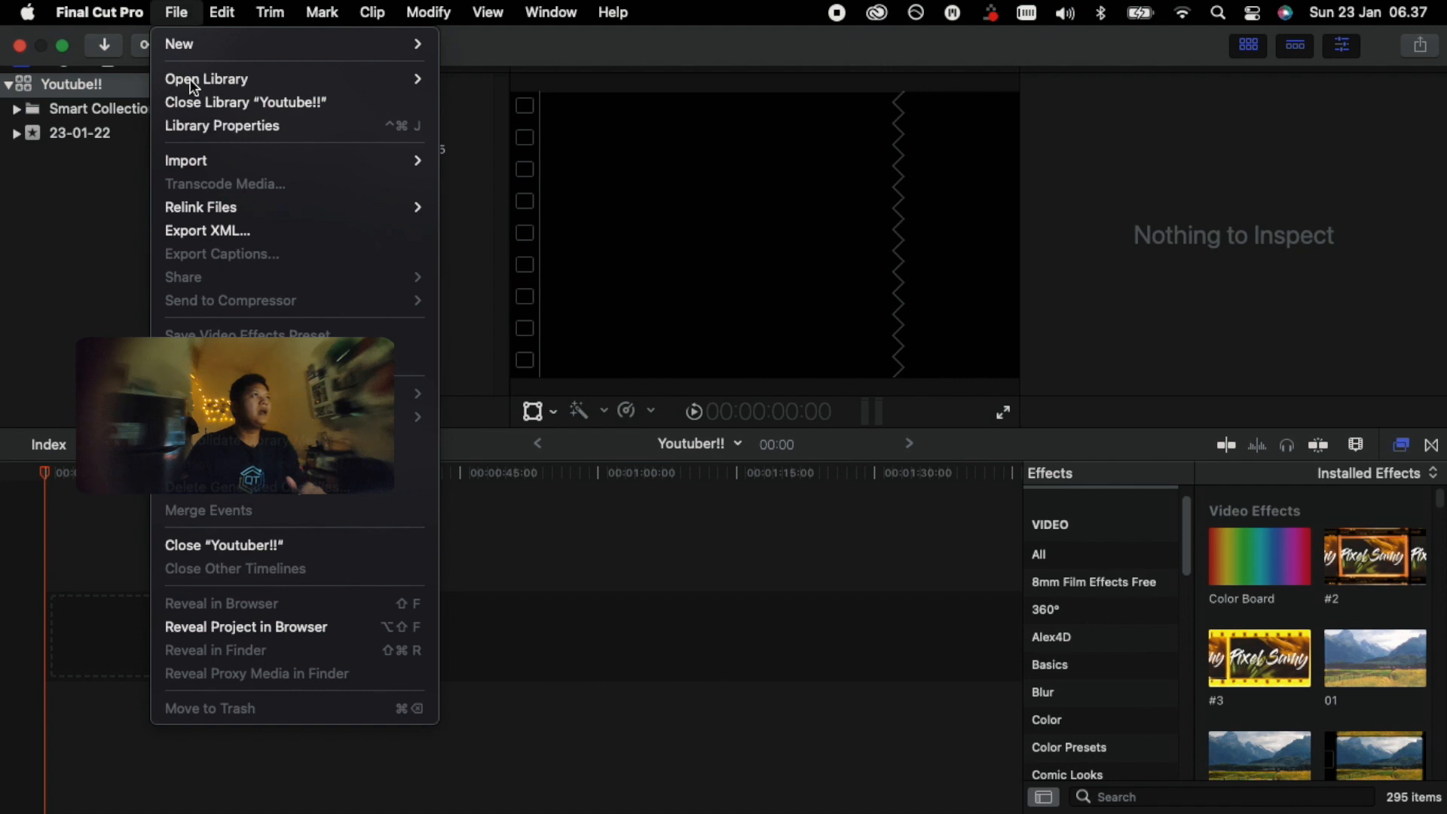
pyautogui.moveTo(207, 168)
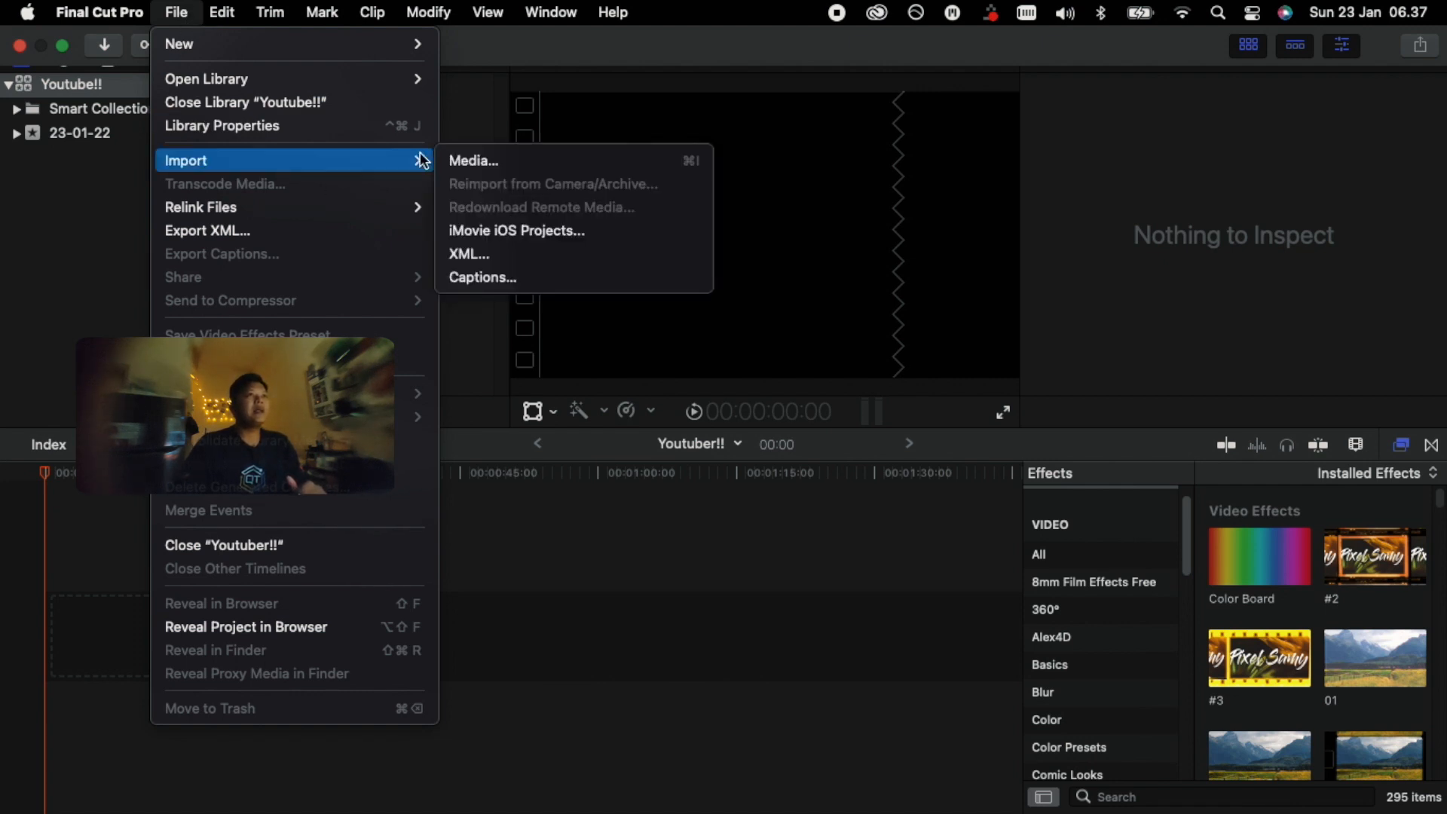
pyautogui.click(460, 161)
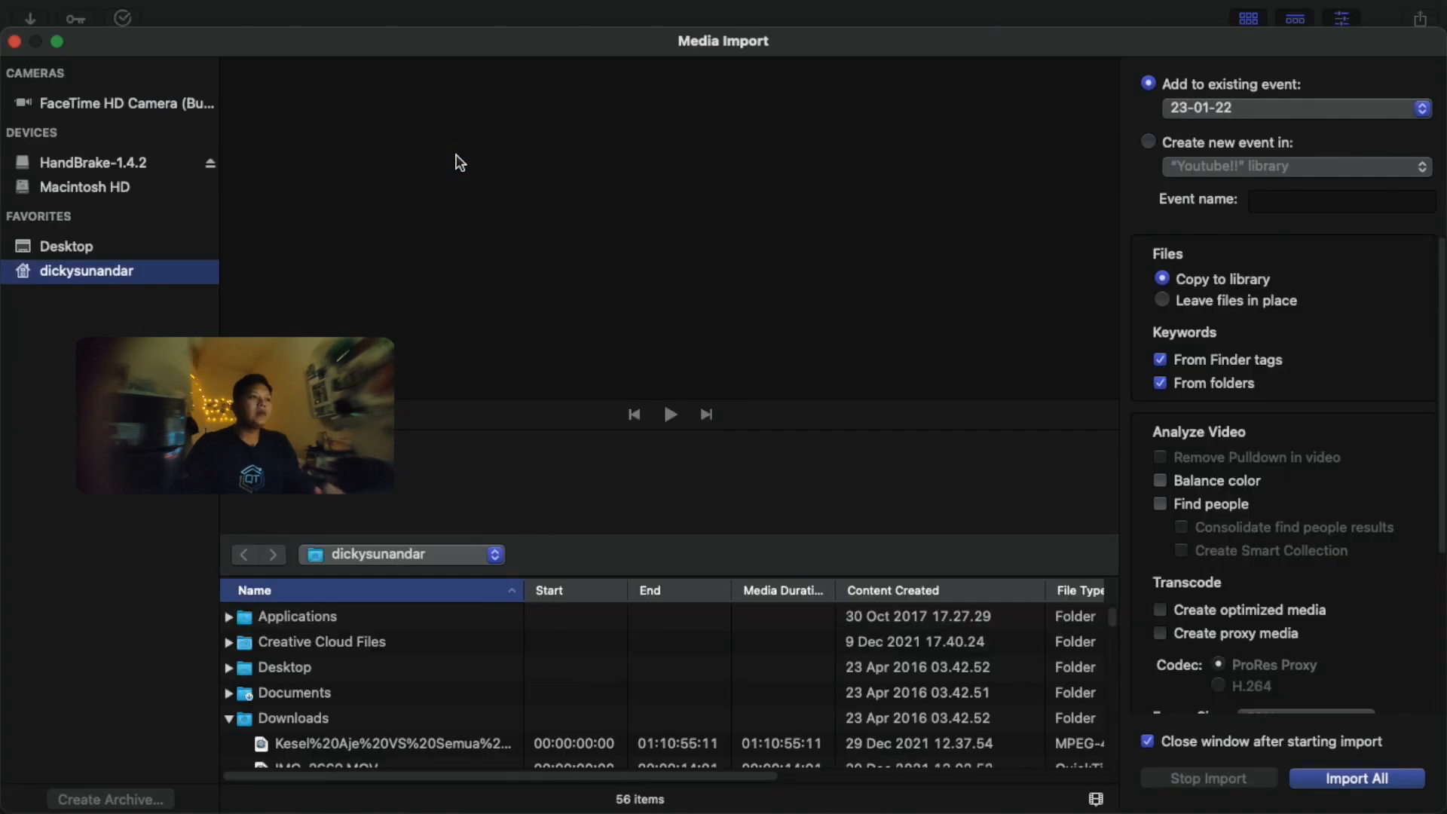
pyautogui.scroll(-5, 426, 753)
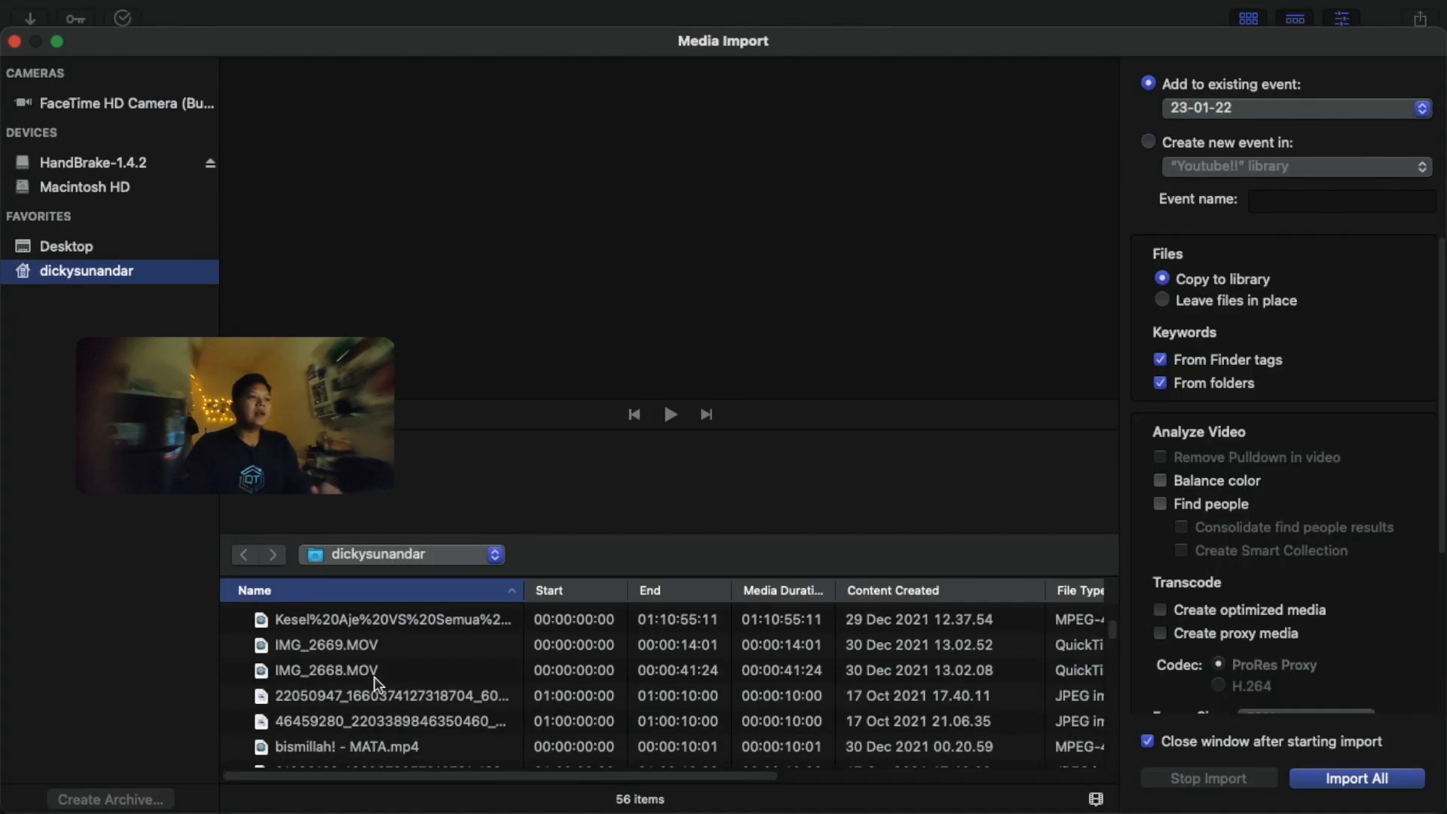
pyautogui.scroll(2, 375, 683)
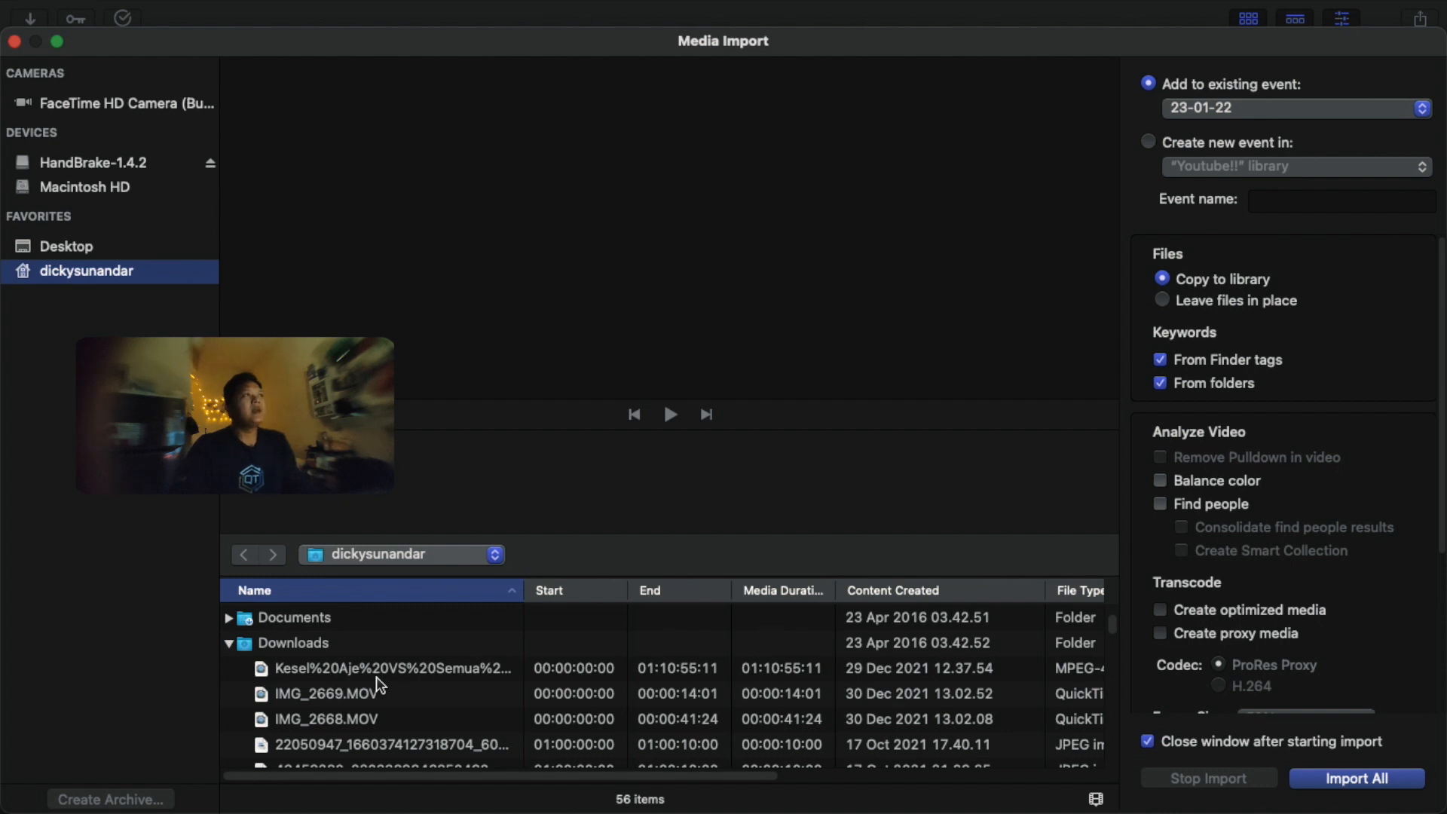
pyautogui.press('Escape')
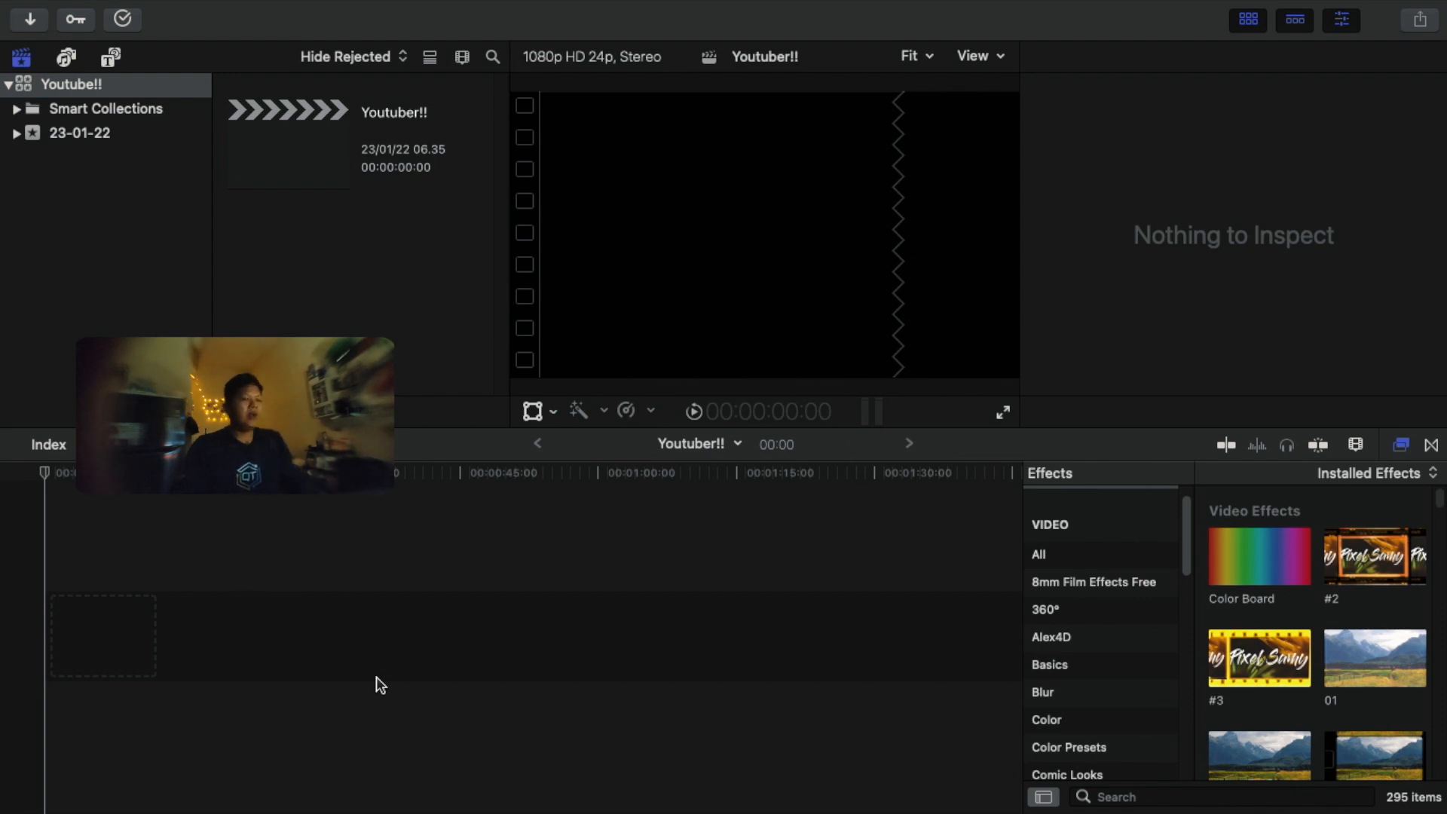
# Step: Switch to the YOUTUBE folder in Finder and collapse its drone, lingkungan, orang and song subfolders
pyautogui.press('super+Tab')
pyautogui.press('super+Tab')
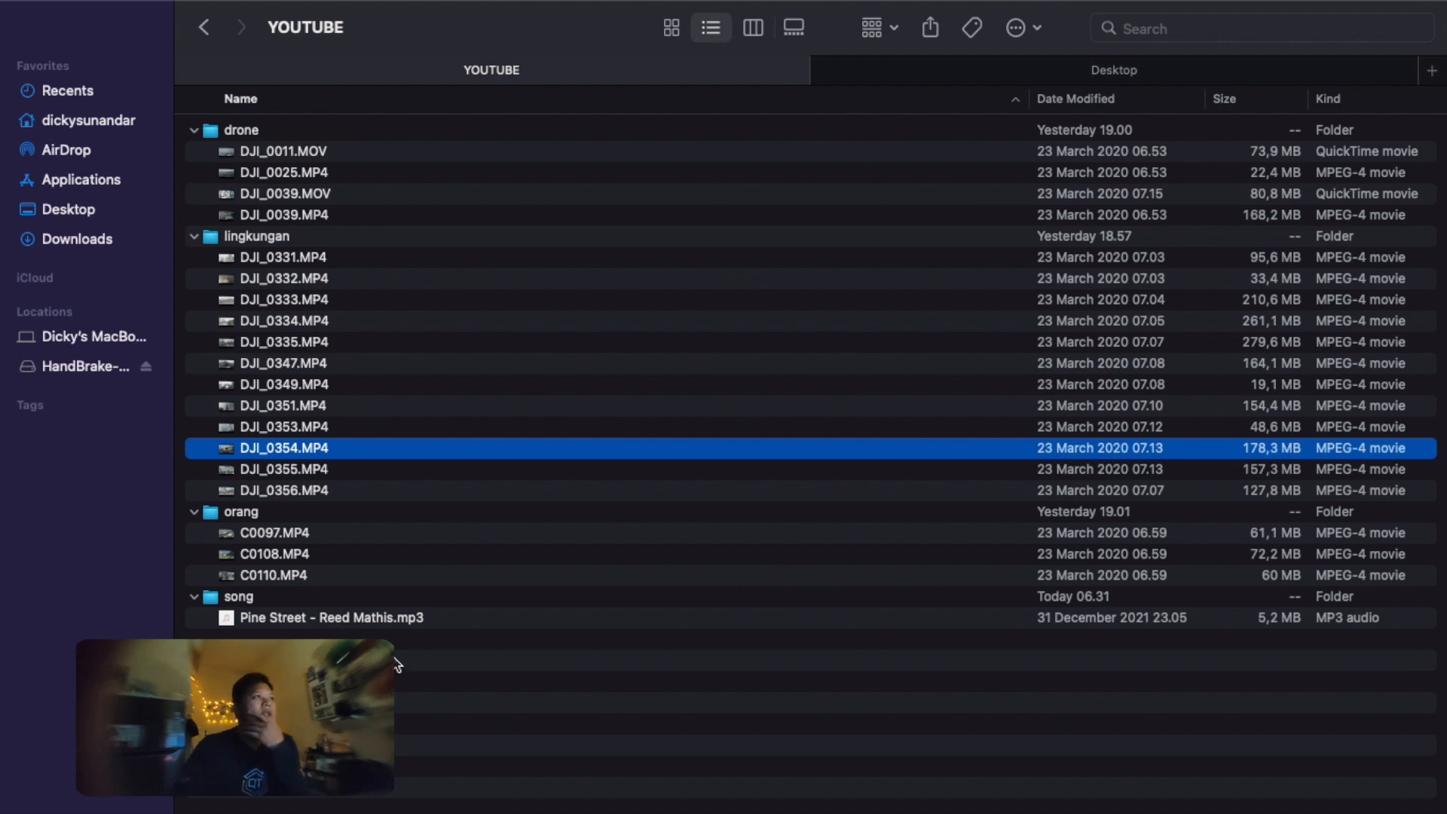
pyautogui.click(194, 131)
pyautogui.click(194, 151)
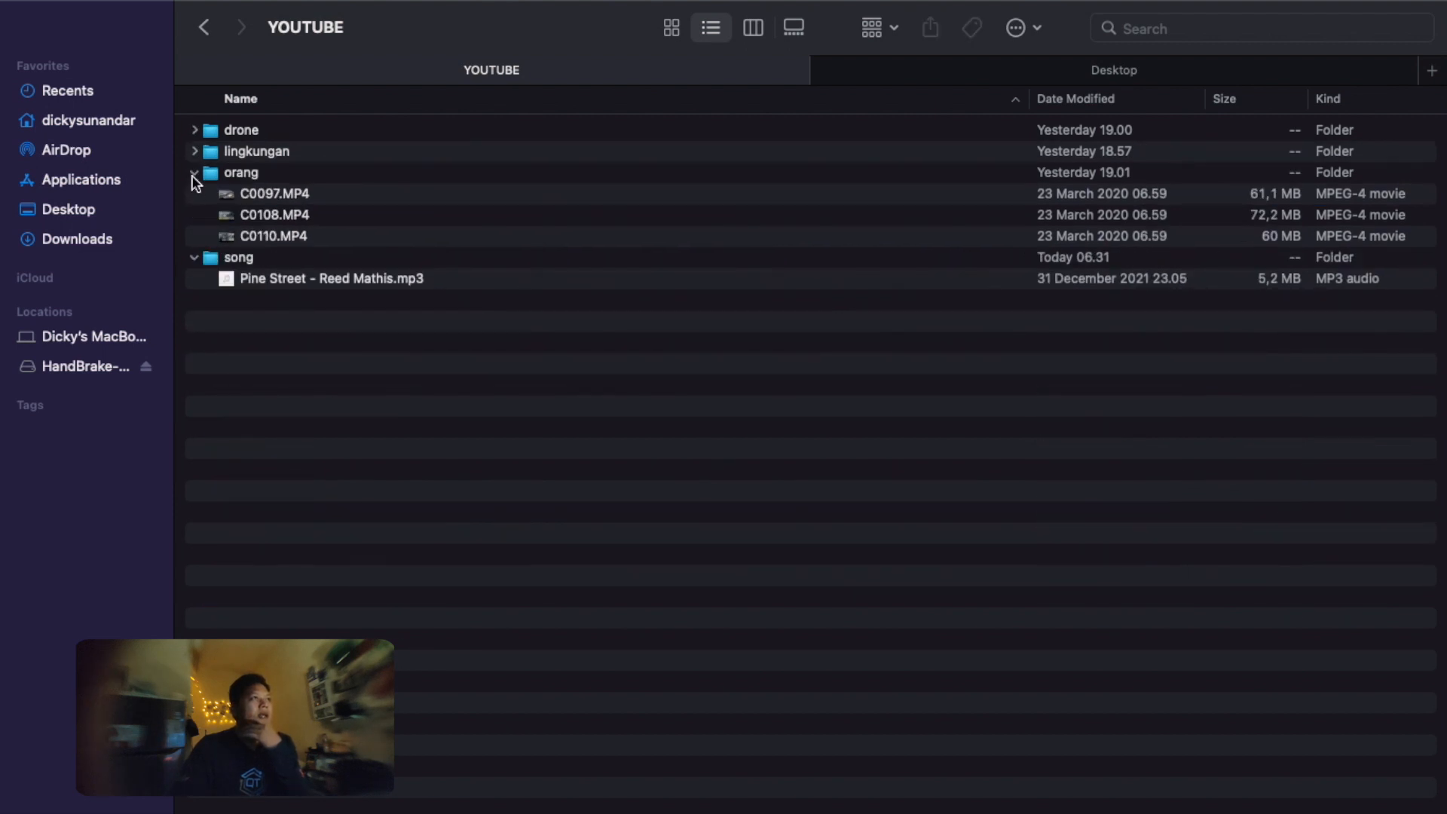
pyautogui.click(193, 174)
pyautogui.click(195, 195)
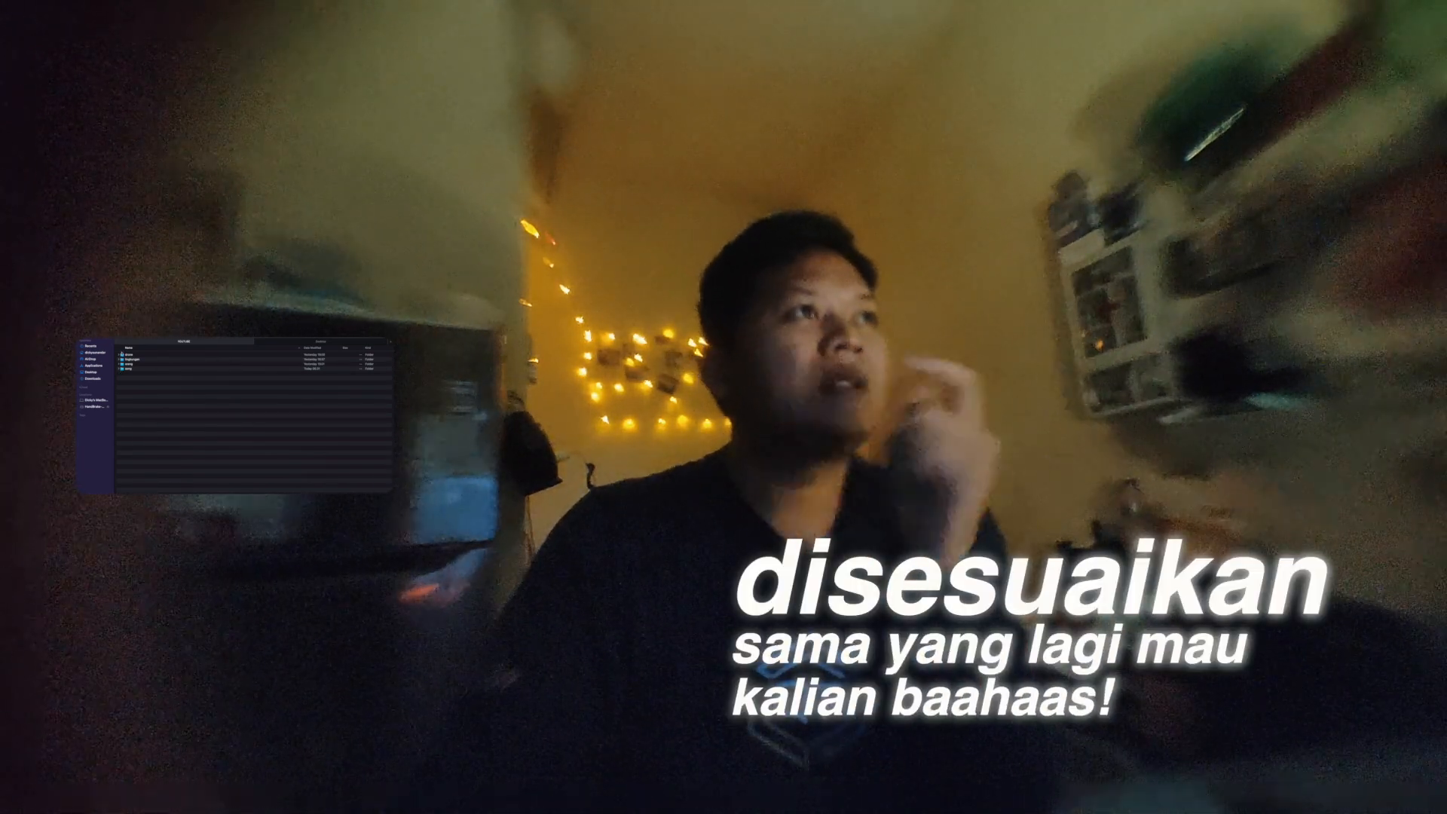
# Step: Expand the drone folder and preview the clip DJI_0039.MP4
pyautogui.click(119, 355)
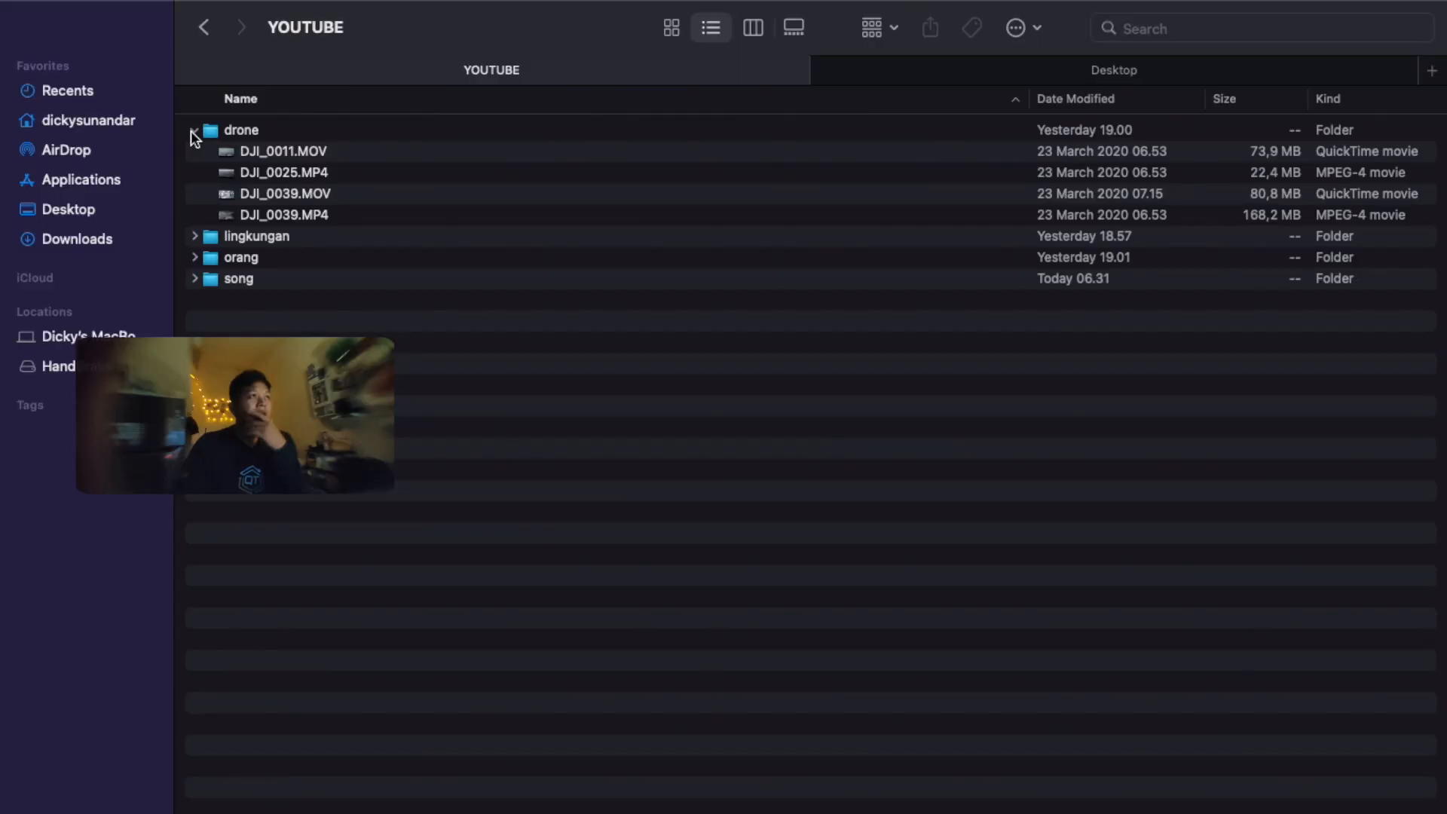
pyautogui.click(194, 132)
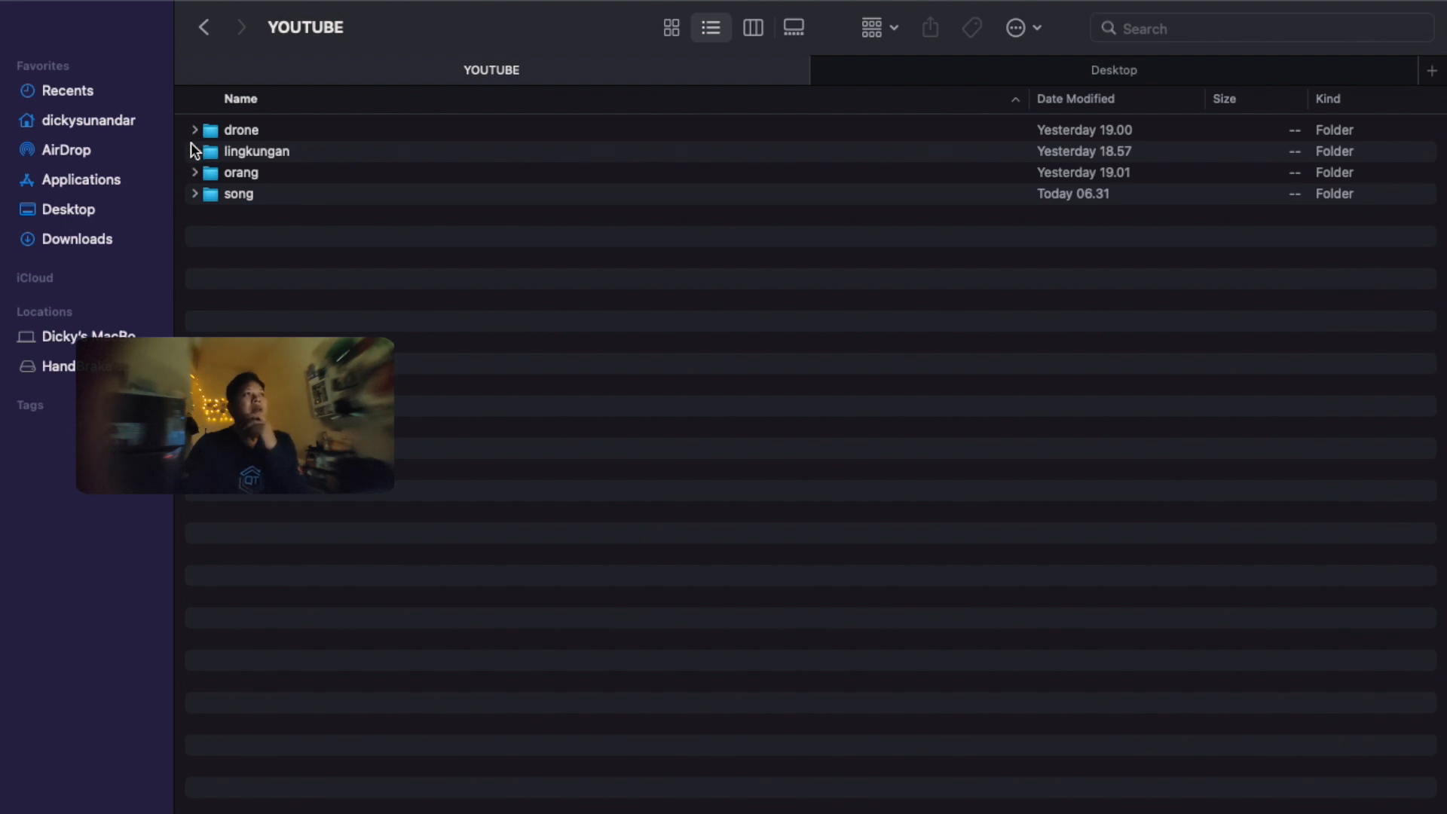
pyautogui.click(193, 131)
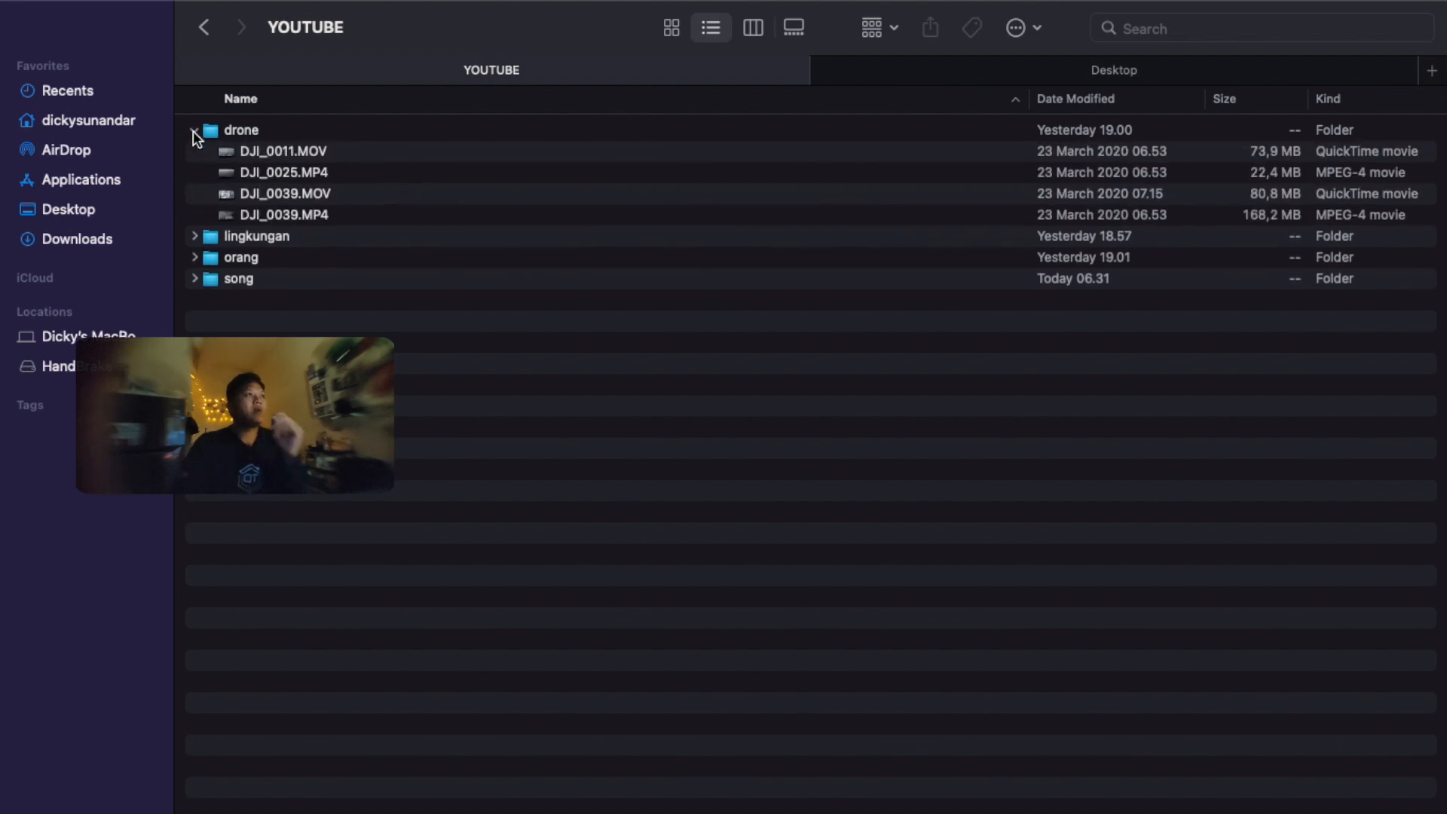
pyautogui.click(258, 196)
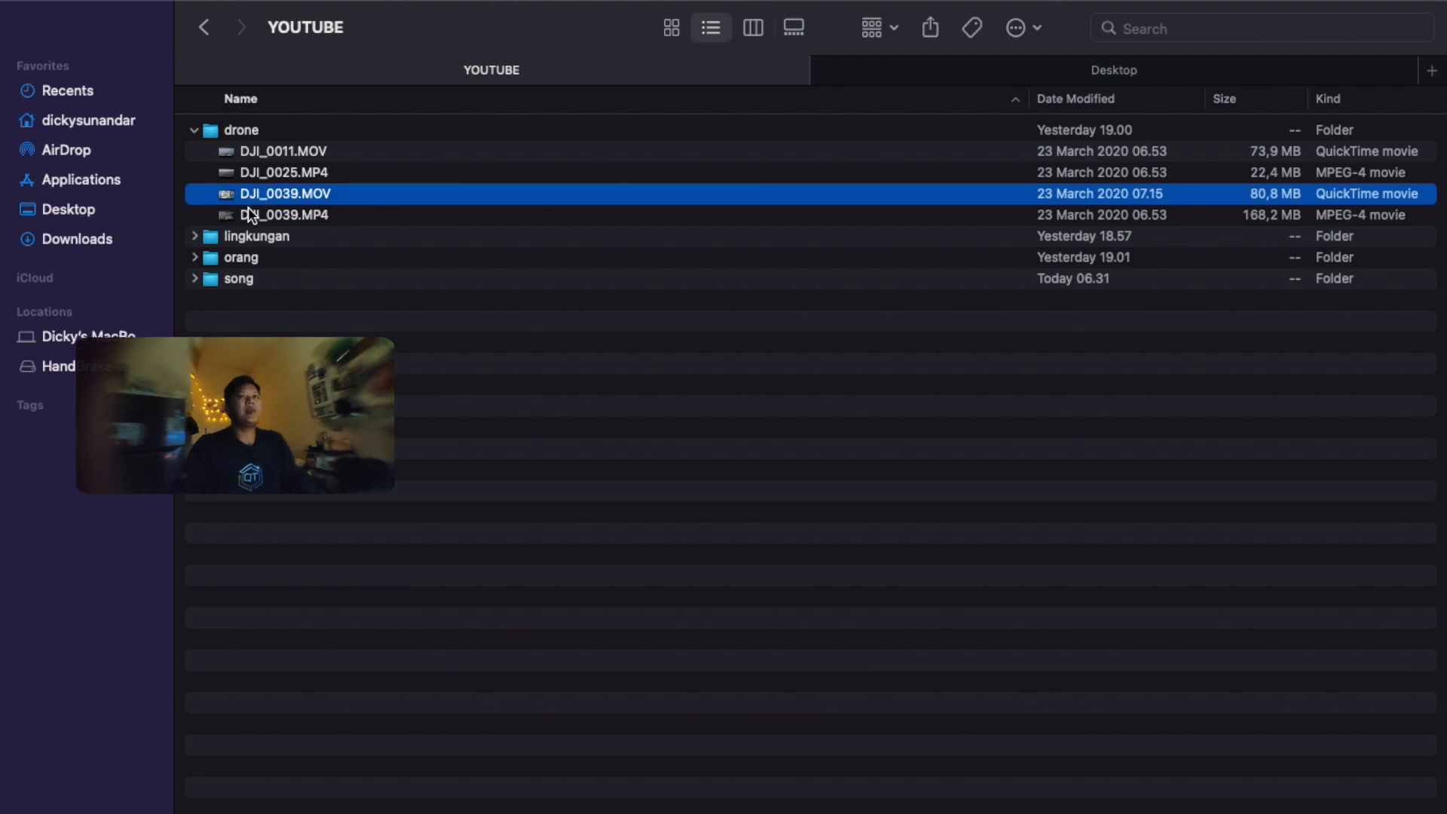
pyautogui.click(248, 209)
pyautogui.press('space')
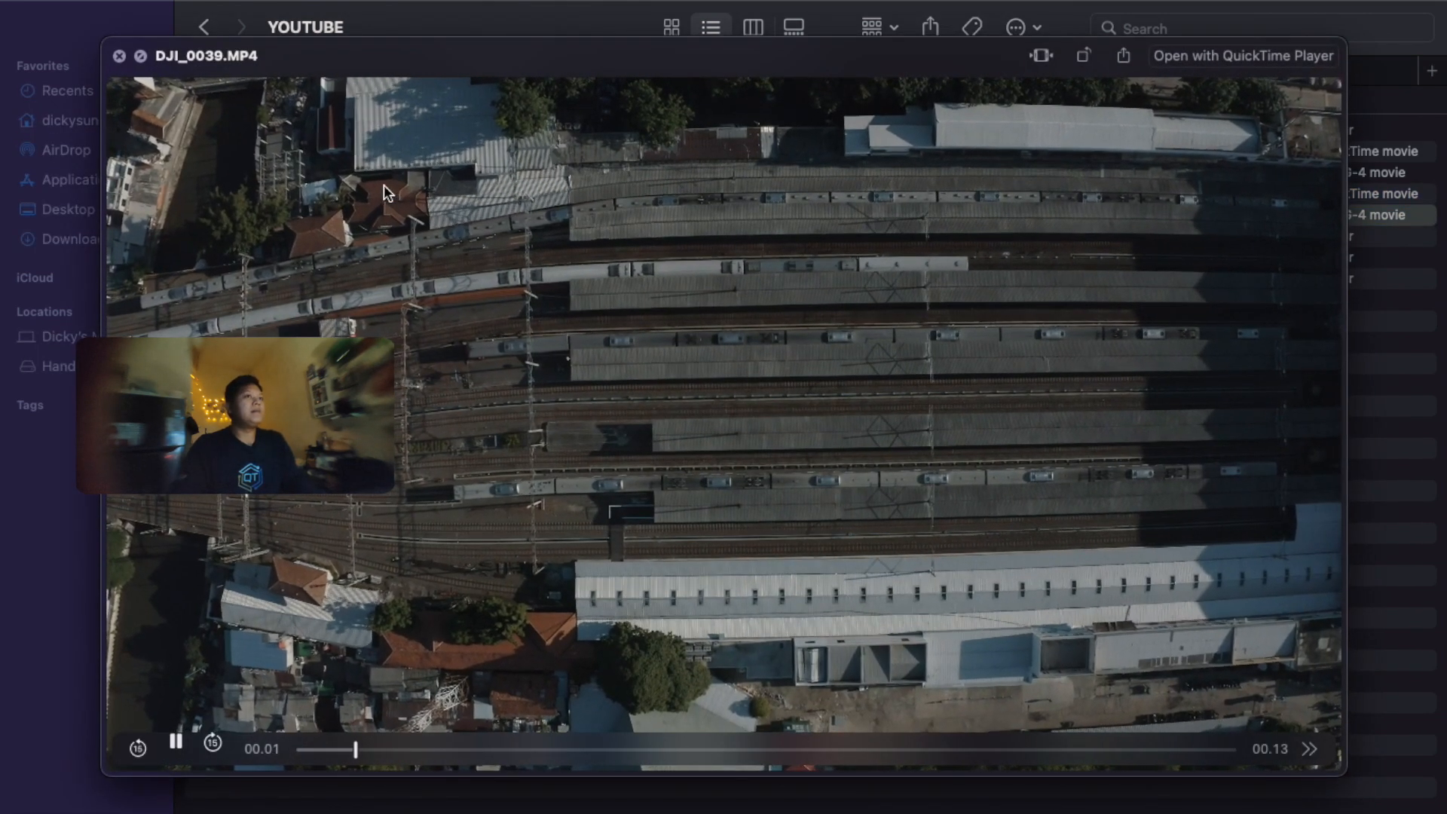
pyautogui.press('space')
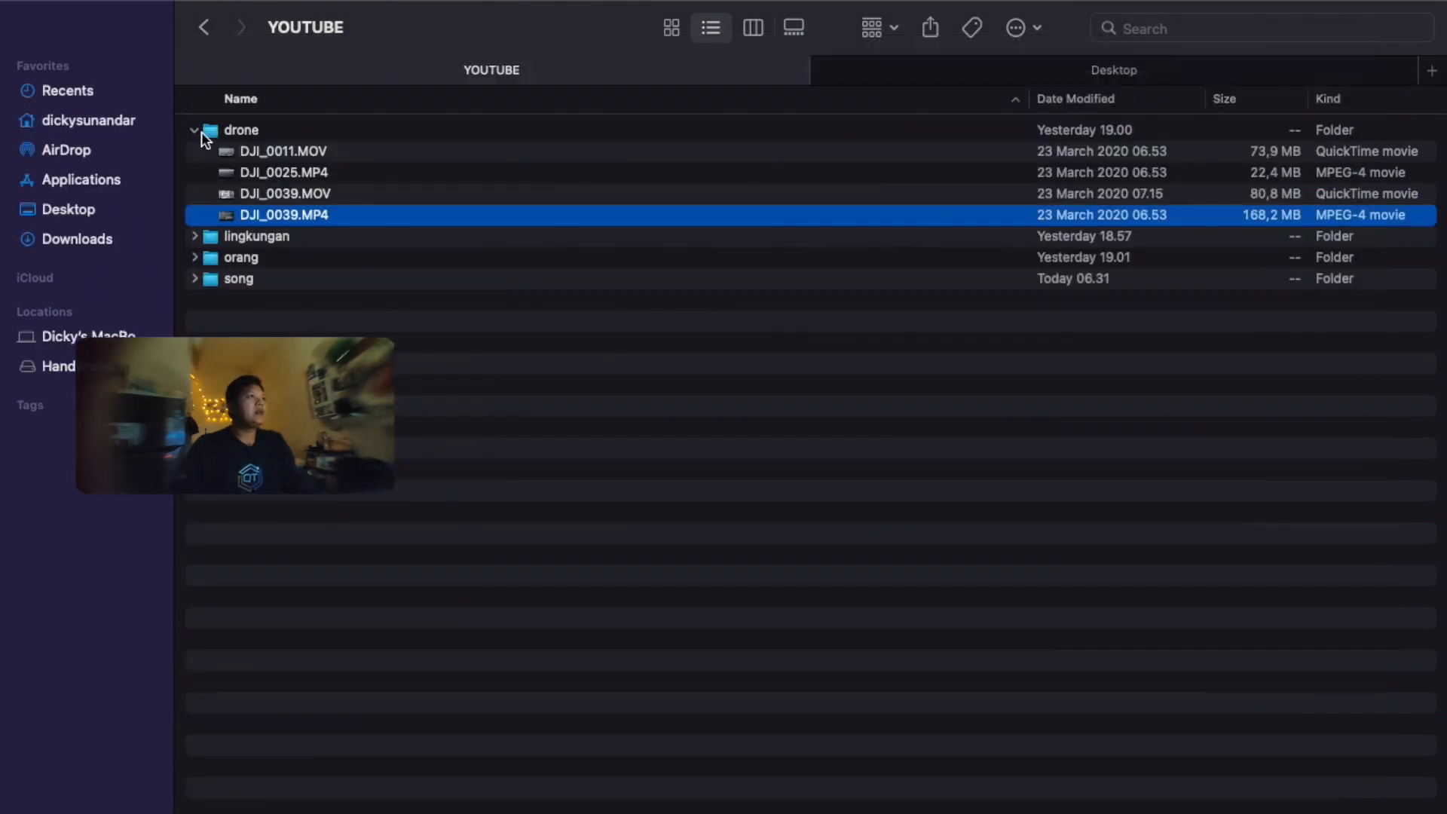
# Step: Collapse the drone folder, then expand lingkungan and preview the clip DJI_0354.MP4
pyautogui.click(202, 131)
pyautogui.click(193, 131)
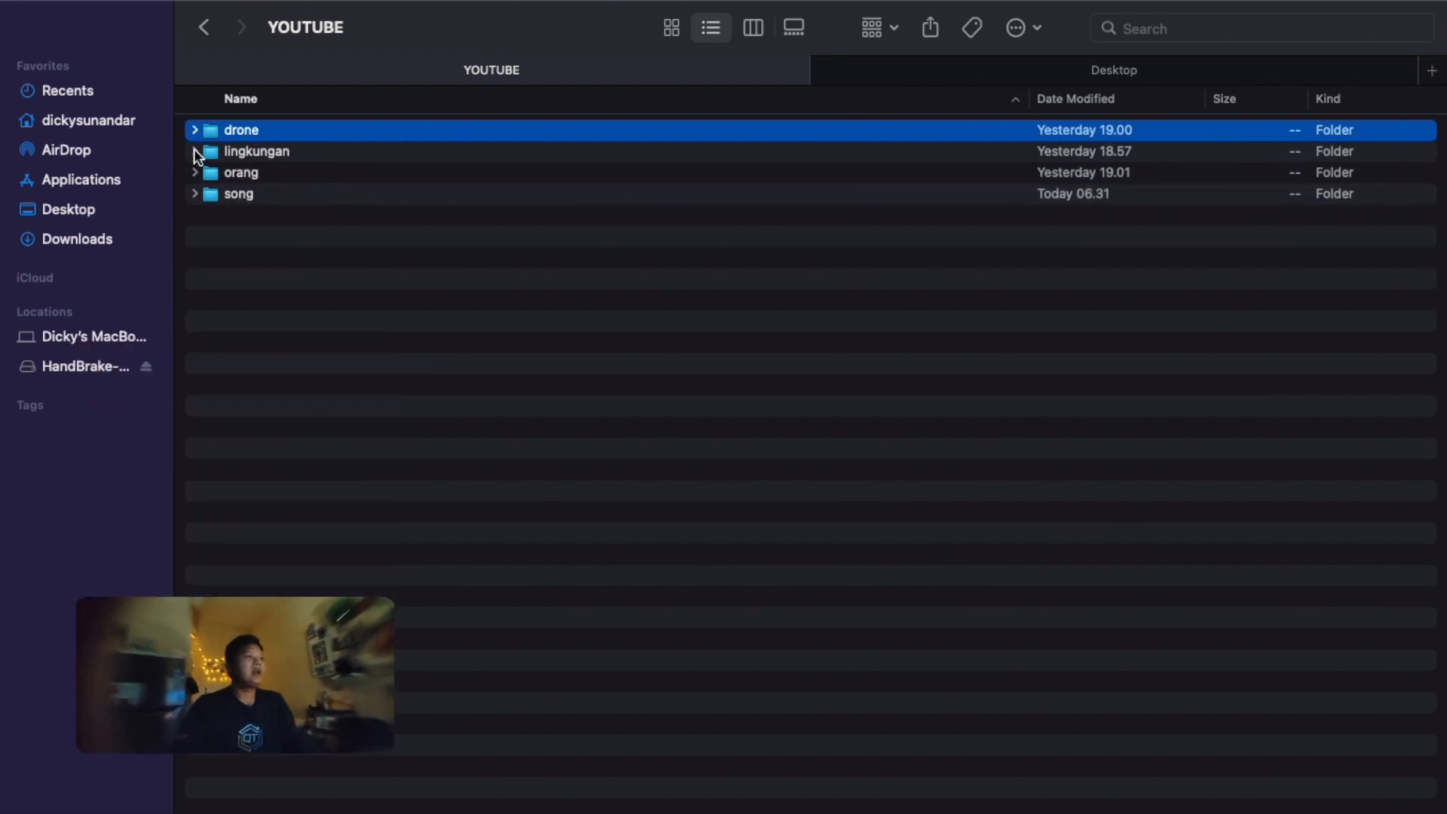
pyautogui.click(193, 150)
pyautogui.click(259, 326)
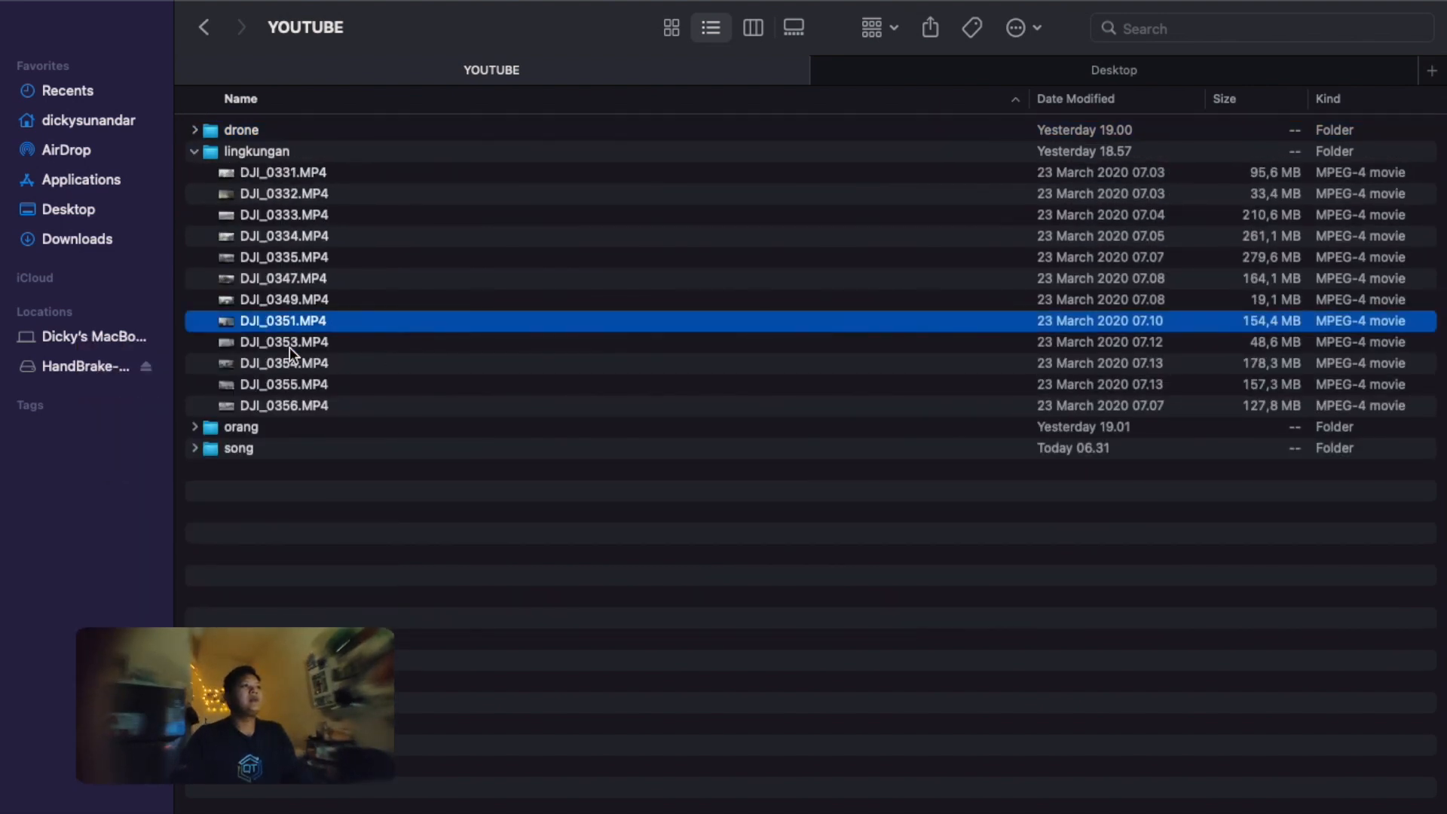
pyautogui.click(266, 365)
pyautogui.press('space')
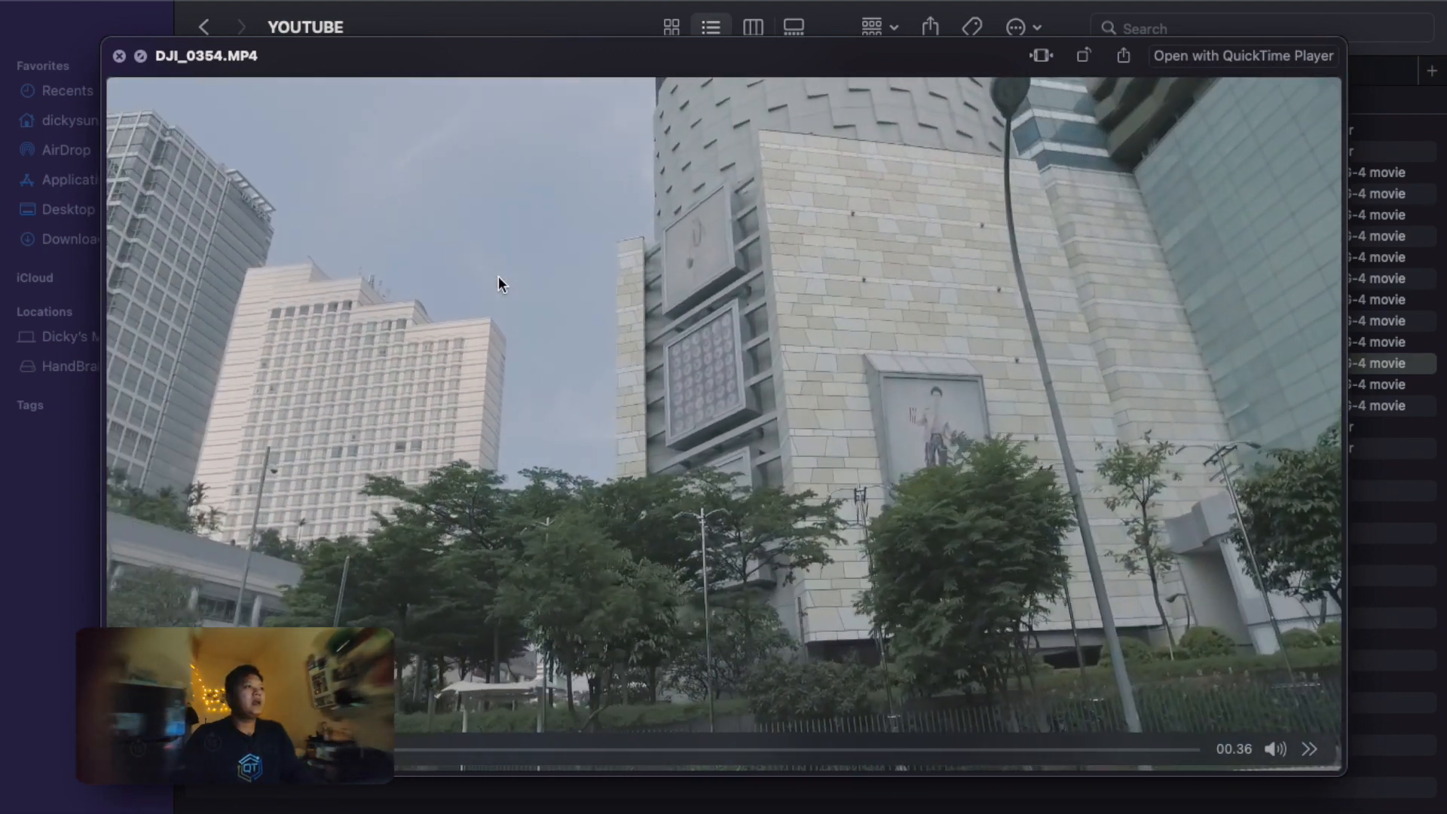
pyautogui.press('space')
# Step: Expand the orang folder and preview the clip C0110.MP4
pyautogui.click(195, 428)
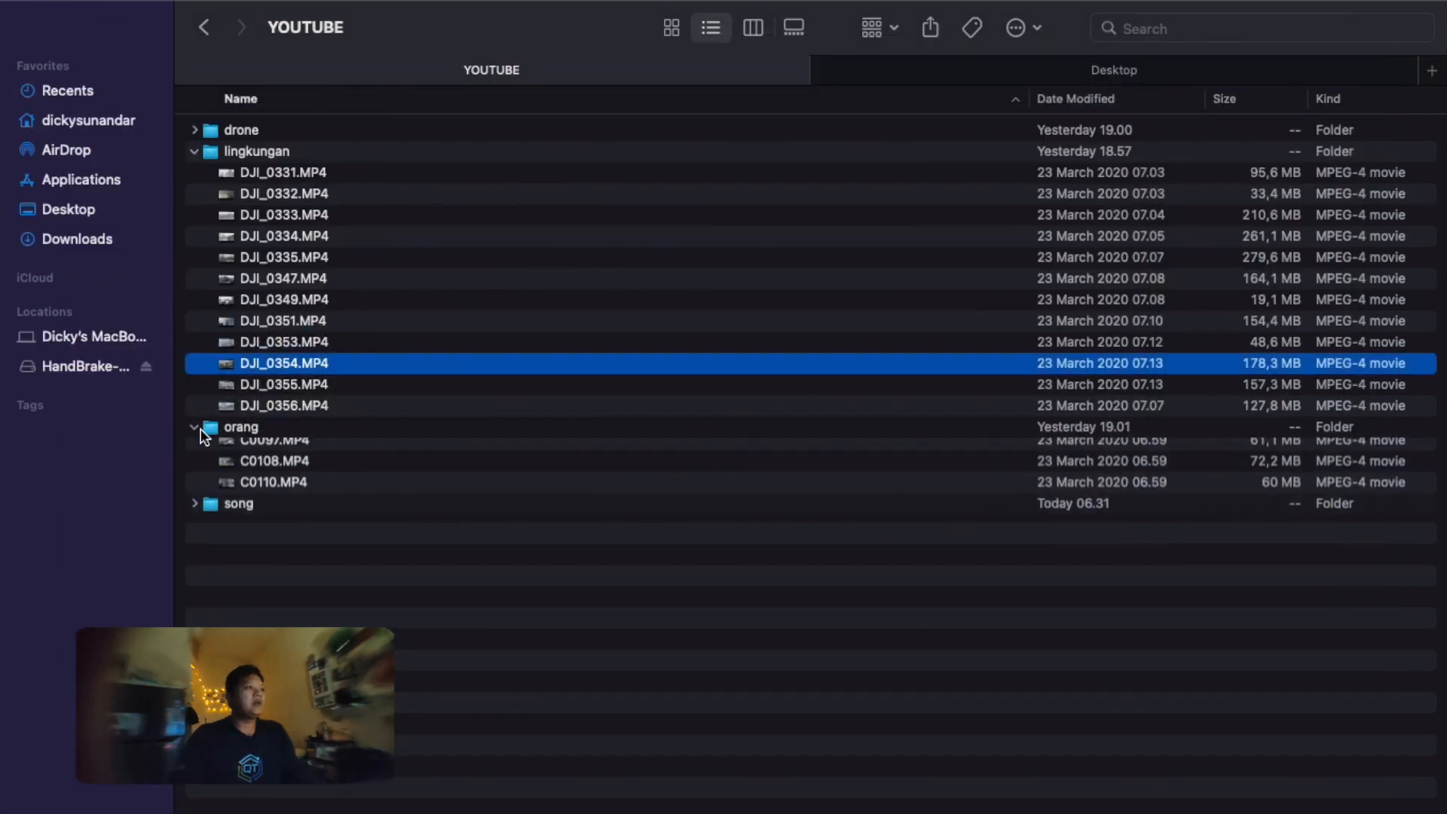
pyautogui.click(228, 486)
pyautogui.press('space')
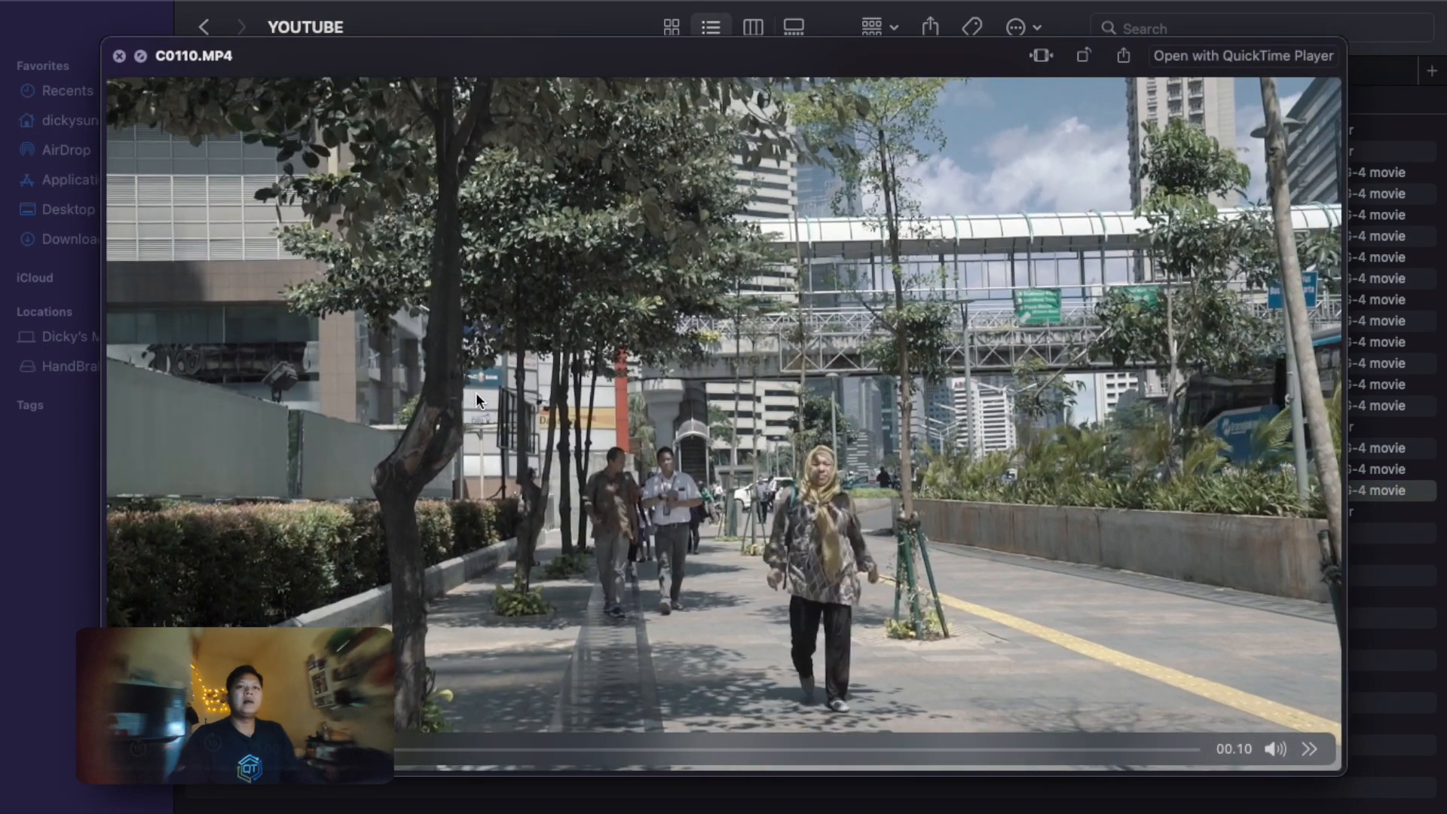
pyautogui.press('space')
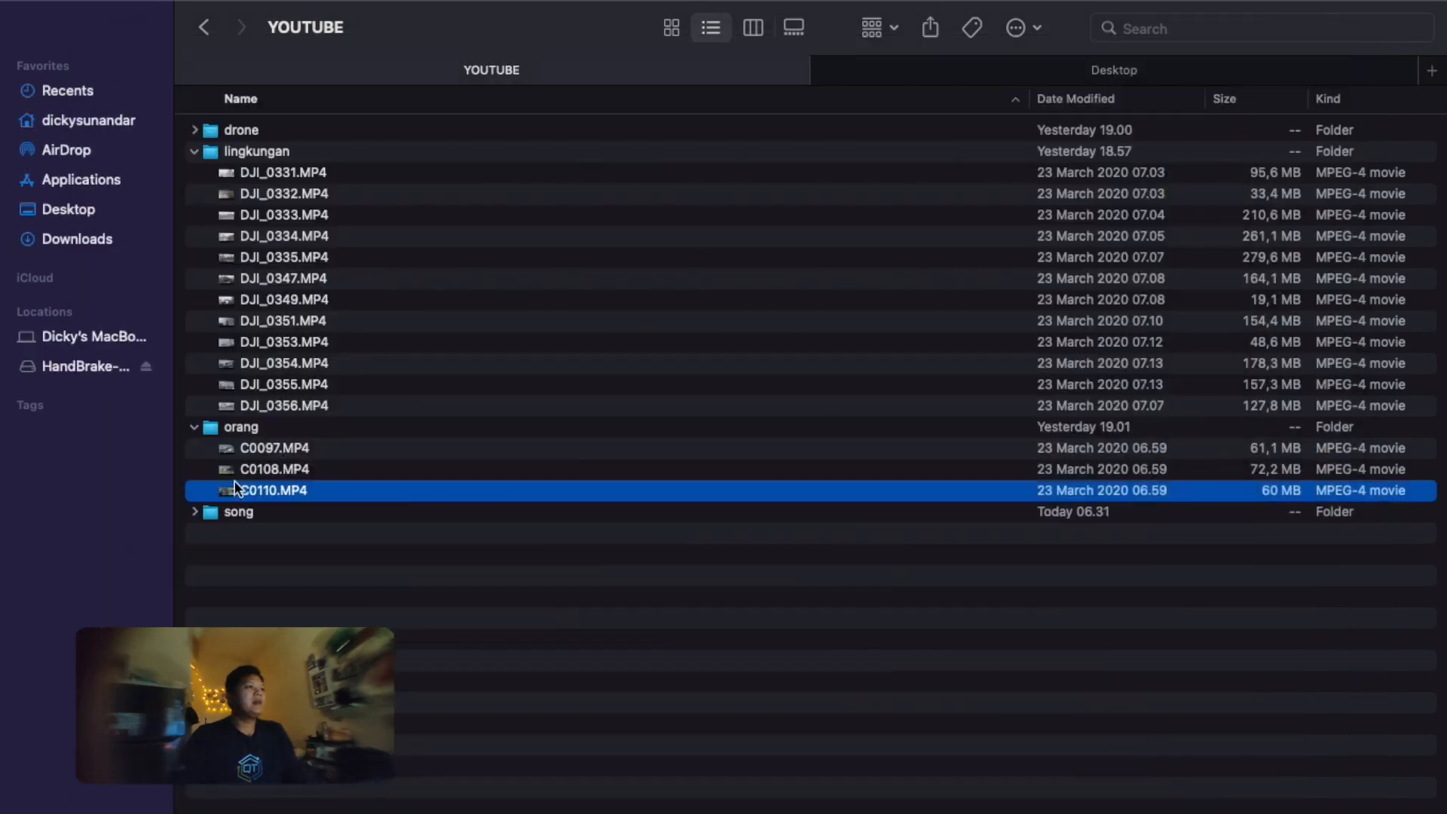
# Step: Expand the song folder and collapse the orang and lingkungan folders
pyautogui.click(194, 513)
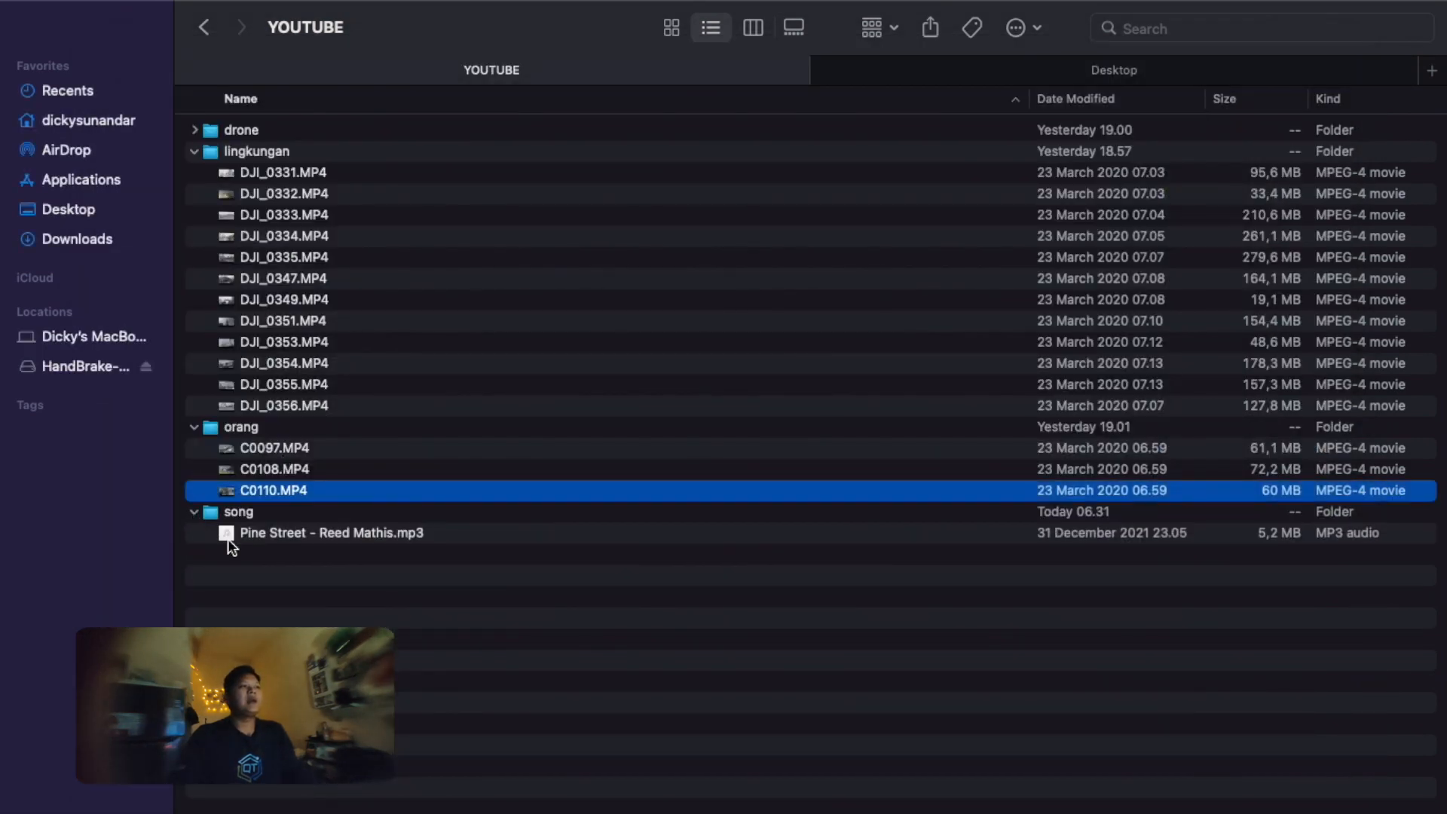
pyautogui.click(194, 427)
pyautogui.click(202, 152)
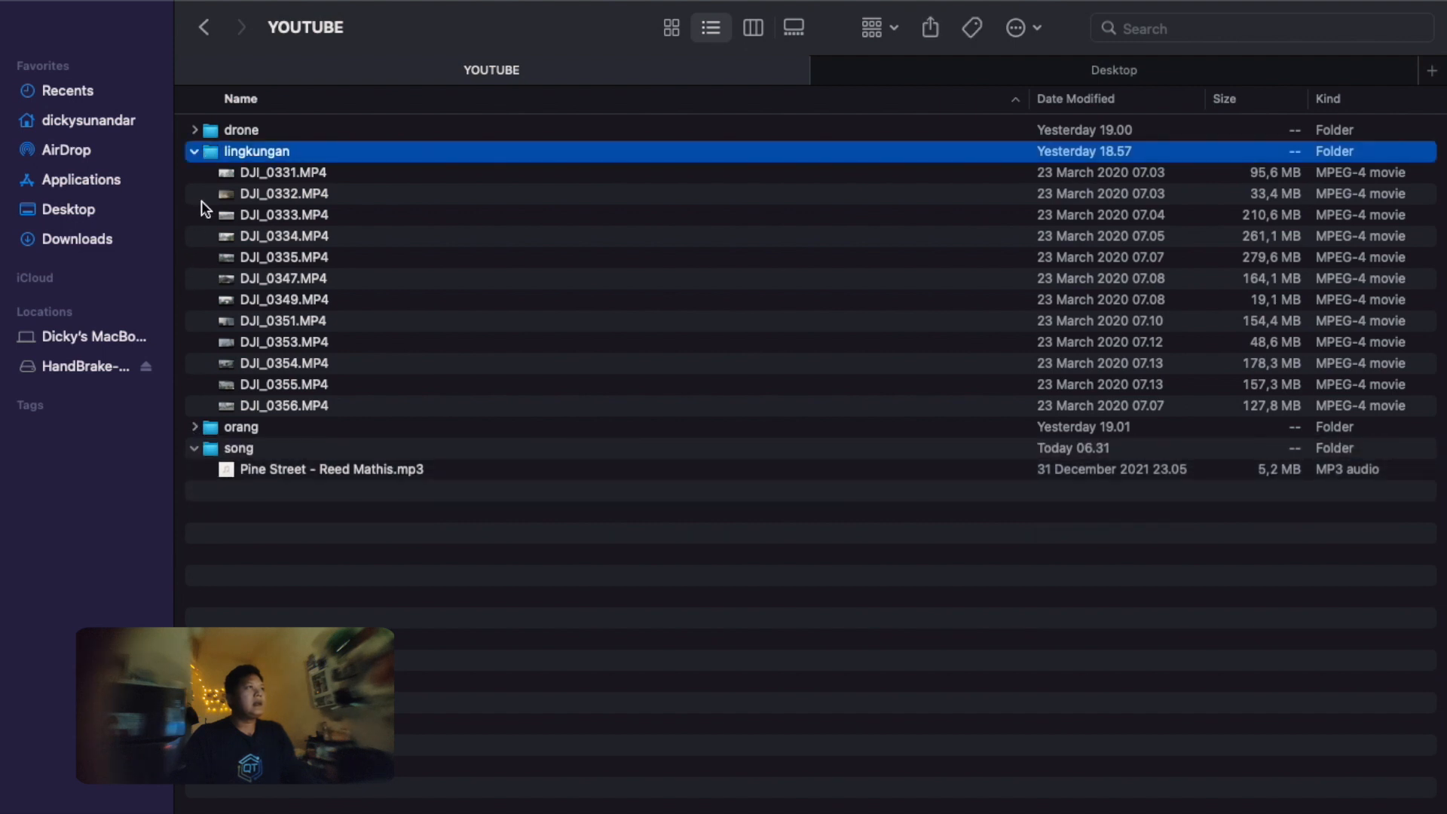
pyautogui.press('Left')
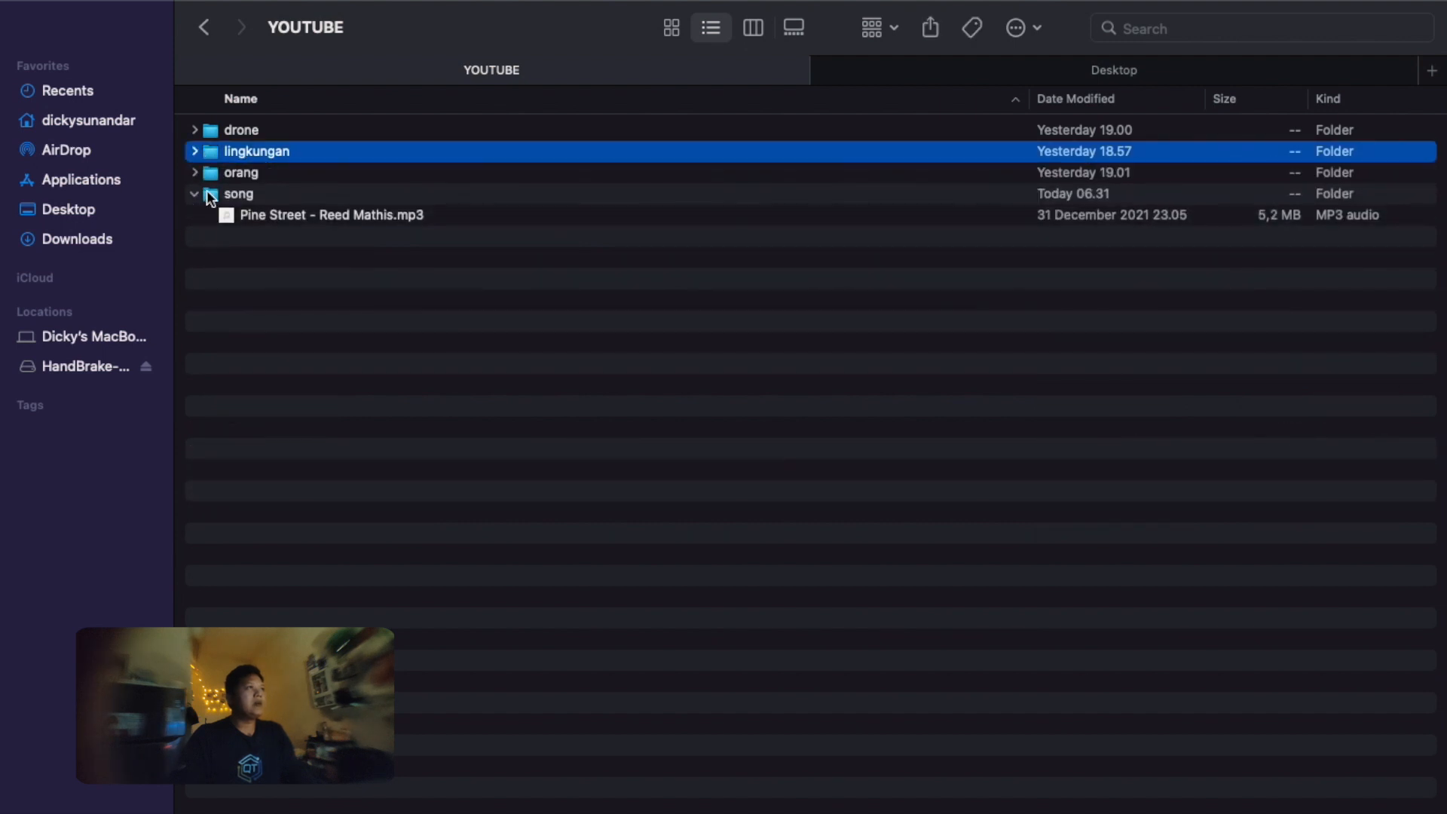
# Step: Add DJI_0039.MP4 from the drone folder to the Final Cut Pro timeline as the first clip
pyautogui.click(195, 131)
pyautogui.click(273, 214)
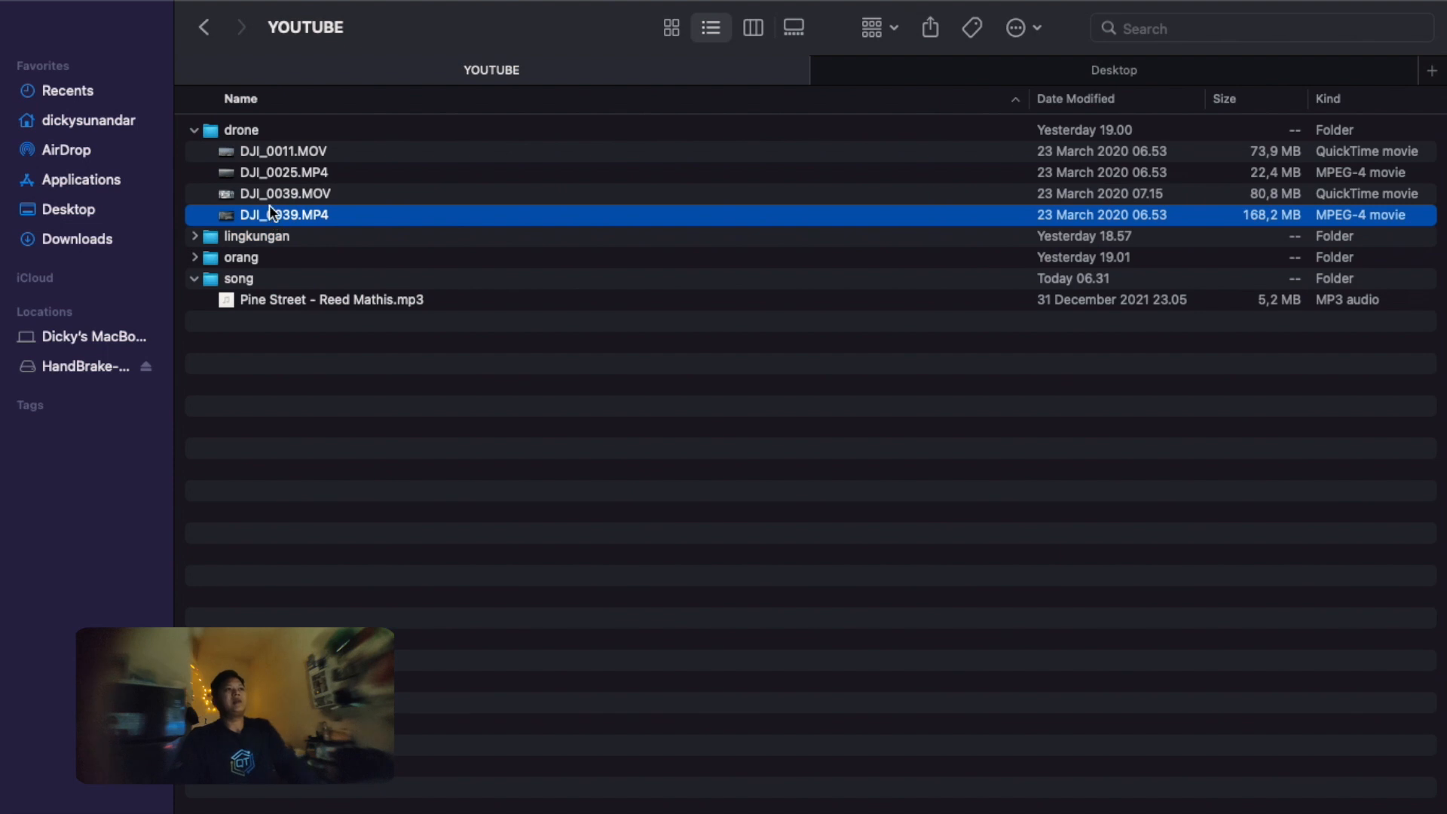
pyautogui.moveTo(270, 211); pyautogui.dragTo(295, 567)
pyautogui.press('super+Tab')
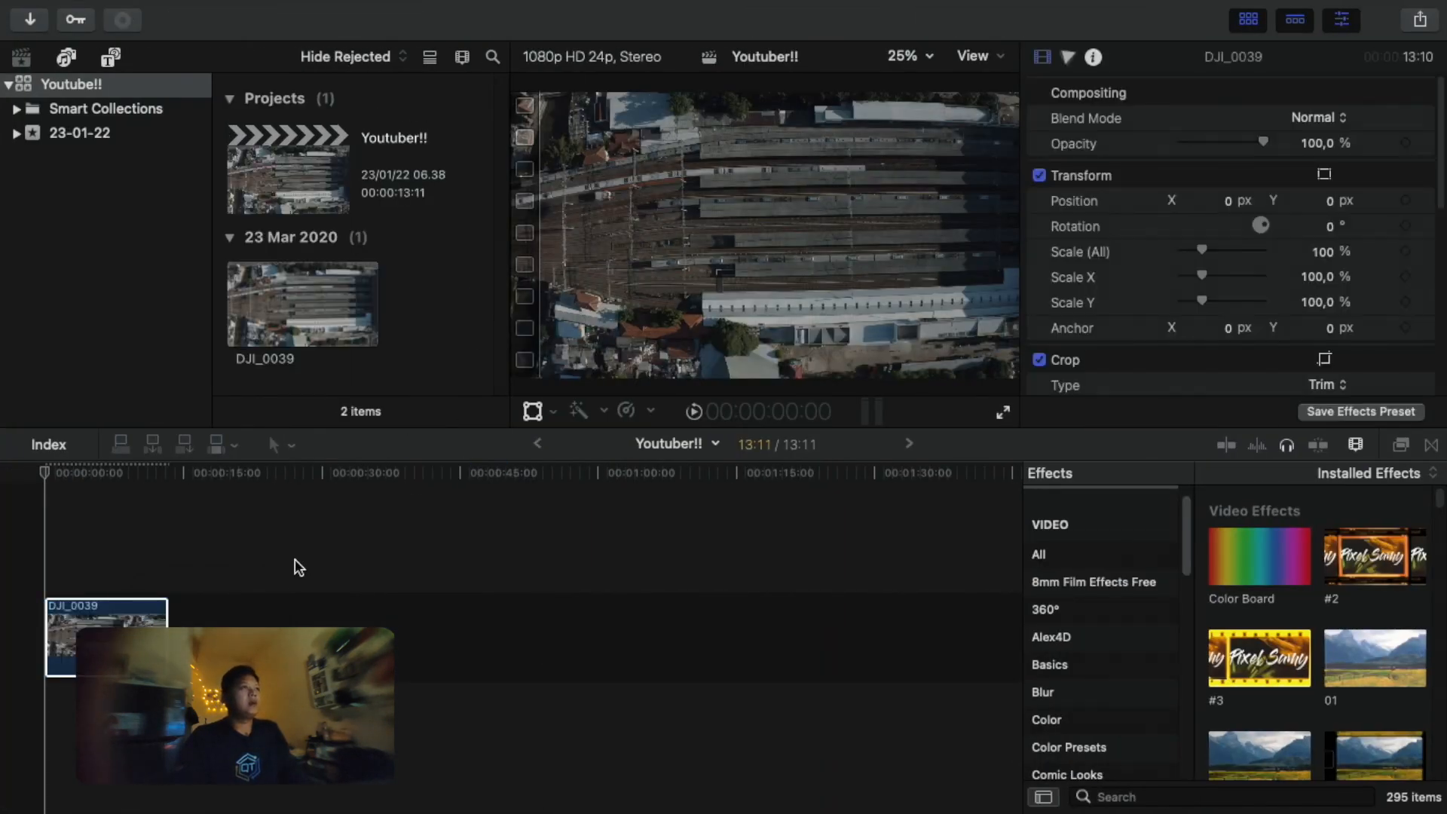
# Step: Add DJI_0347.MP4 and DJI_0349.MP4 from Finder's lingkungan folder to the Final Cut Pro timeline after the drone clip
pyautogui.press('super+Tab')
pyautogui.click(194, 235)
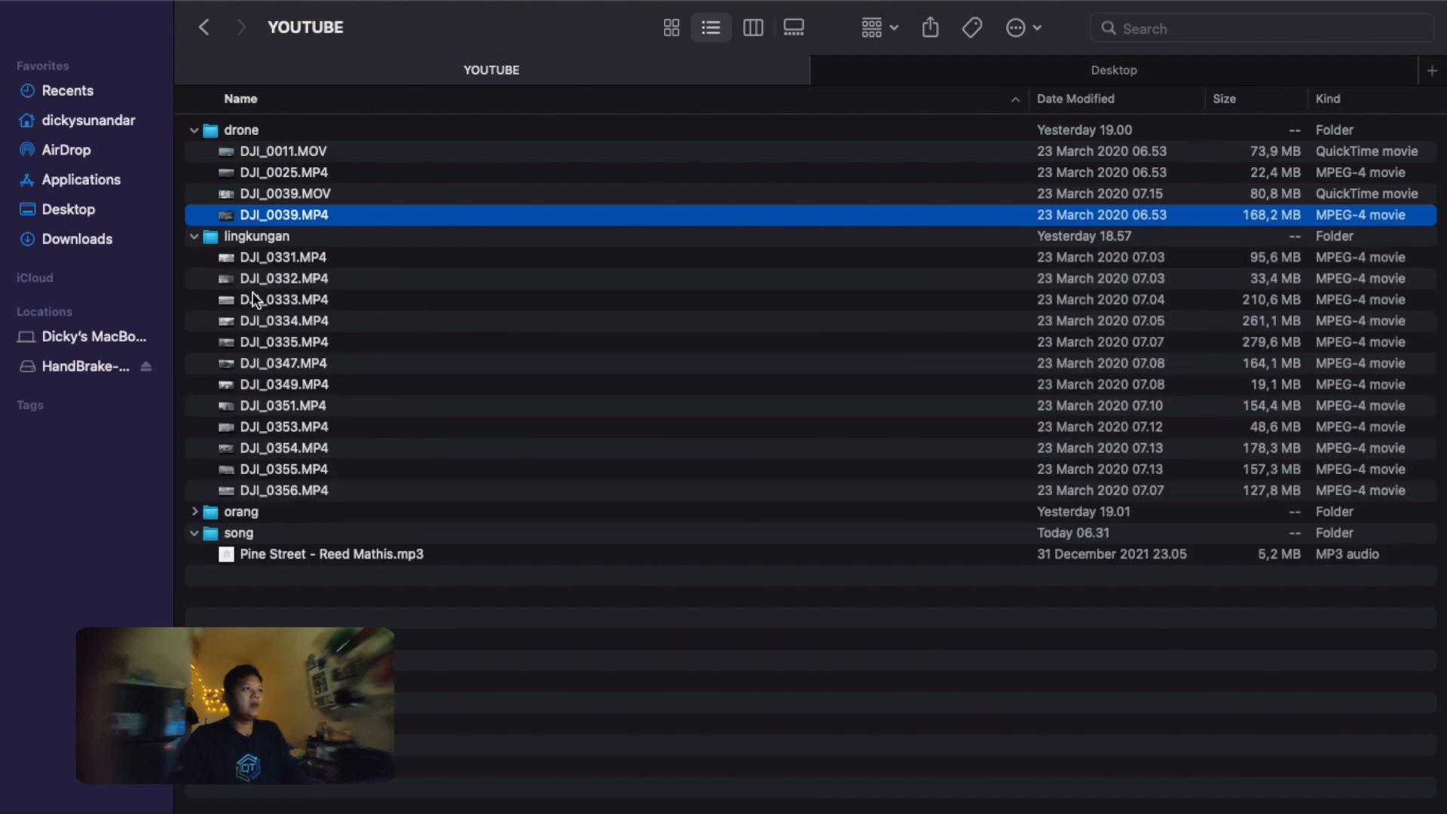
pyautogui.click(271, 364)
pyautogui.keyDown('super'); pyautogui.click(272, 383); pyautogui.keyUp('super')
pyautogui.press('super+Tab')
pyautogui.moveTo(272, 379); pyautogui.dragTo(368, 639)
# Step: Add C0110.MP4 from Finder's orang folder to the end of the Final Cut Pro timeline
pyautogui.press('super+Tab')
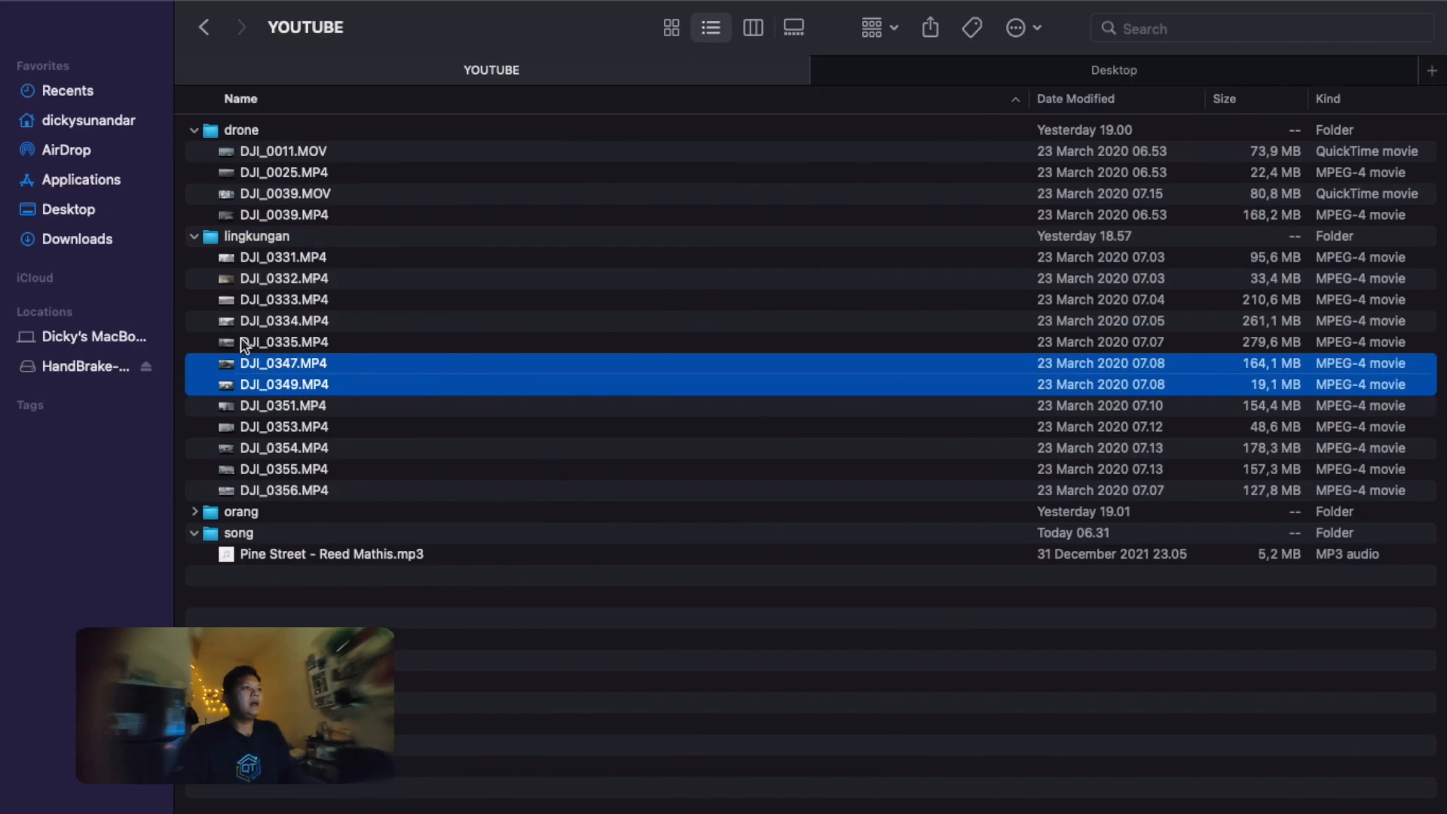
pyautogui.click(194, 511)
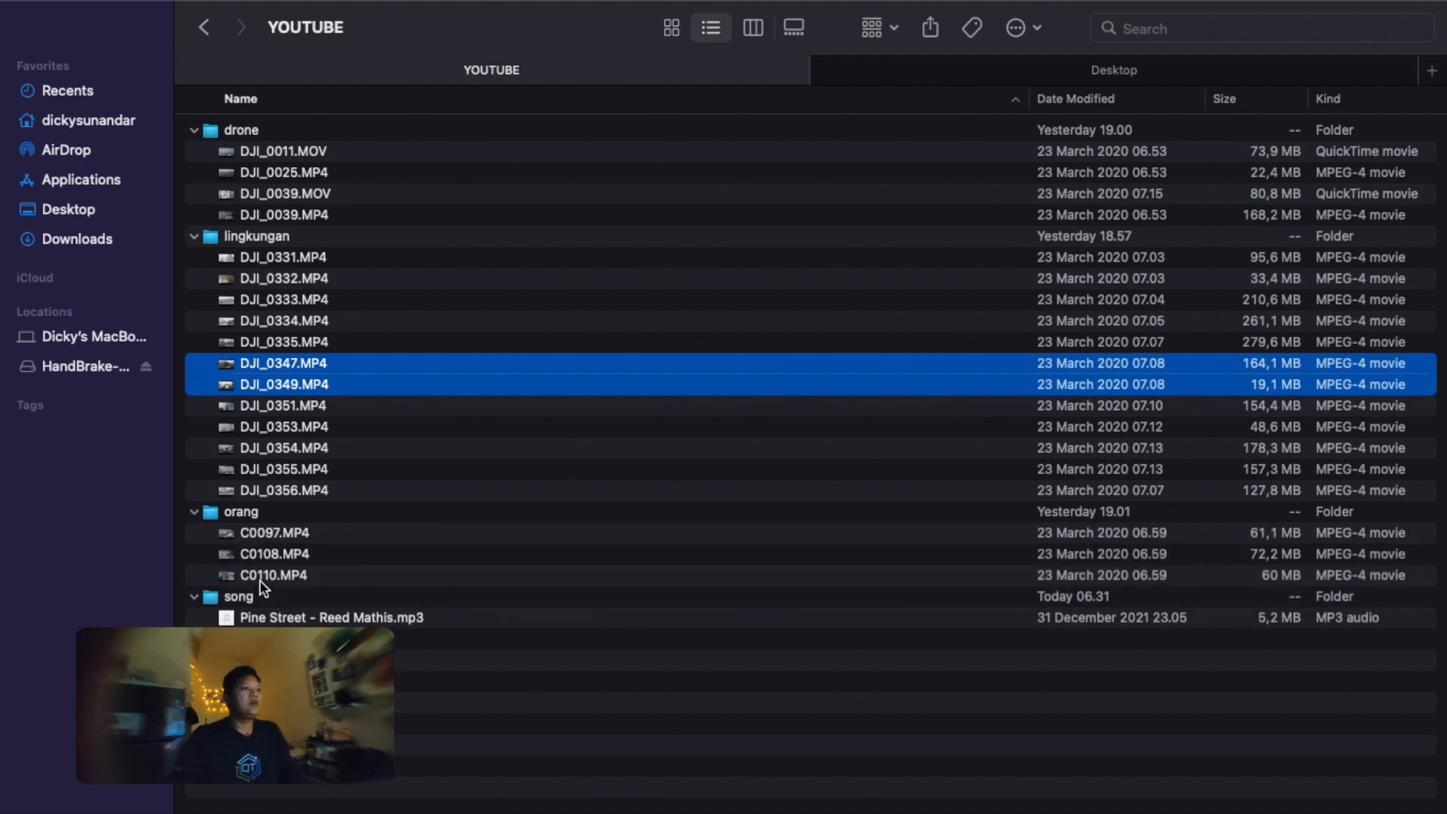
pyautogui.moveTo(275, 554); pyautogui.dragTo(630, 646)
pyautogui.press('super+Tab')
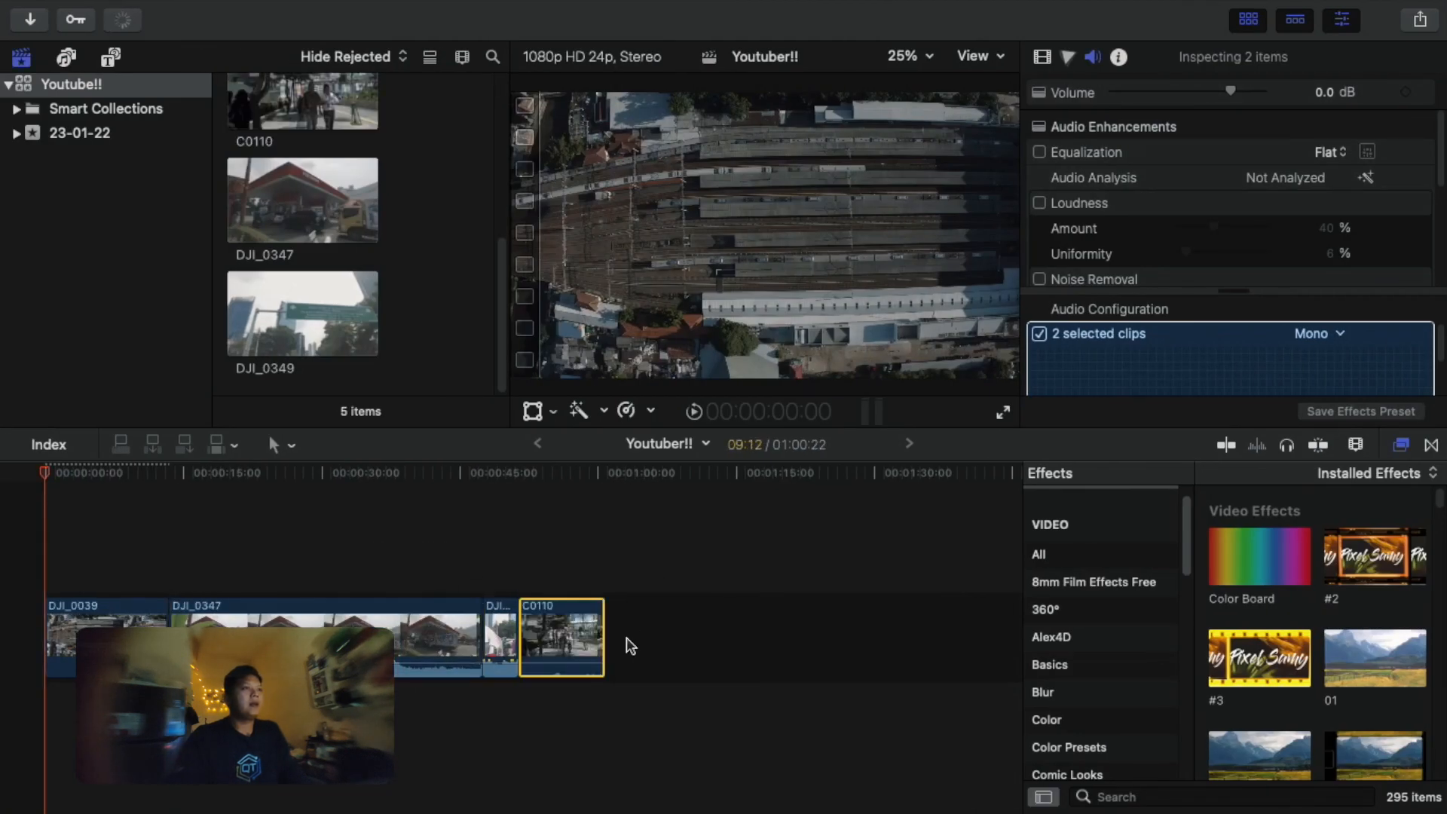
# Step: Switch to Finder and collapse the drone, lingkungan, orang and song folders
pyautogui.press('super+Tab')
pyautogui.click(190, 133)
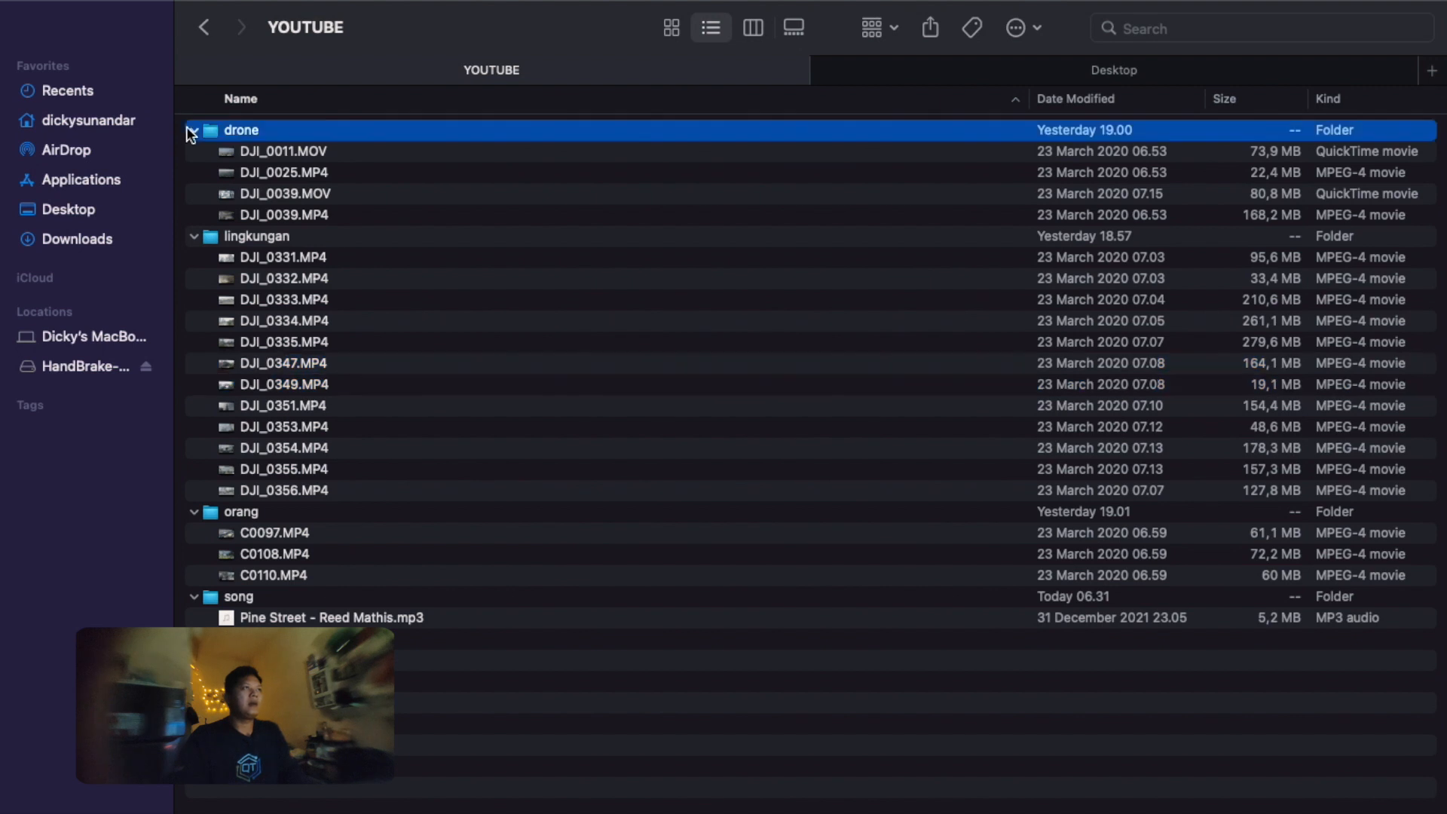
pyautogui.click(194, 131)
pyautogui.click(194, 152)
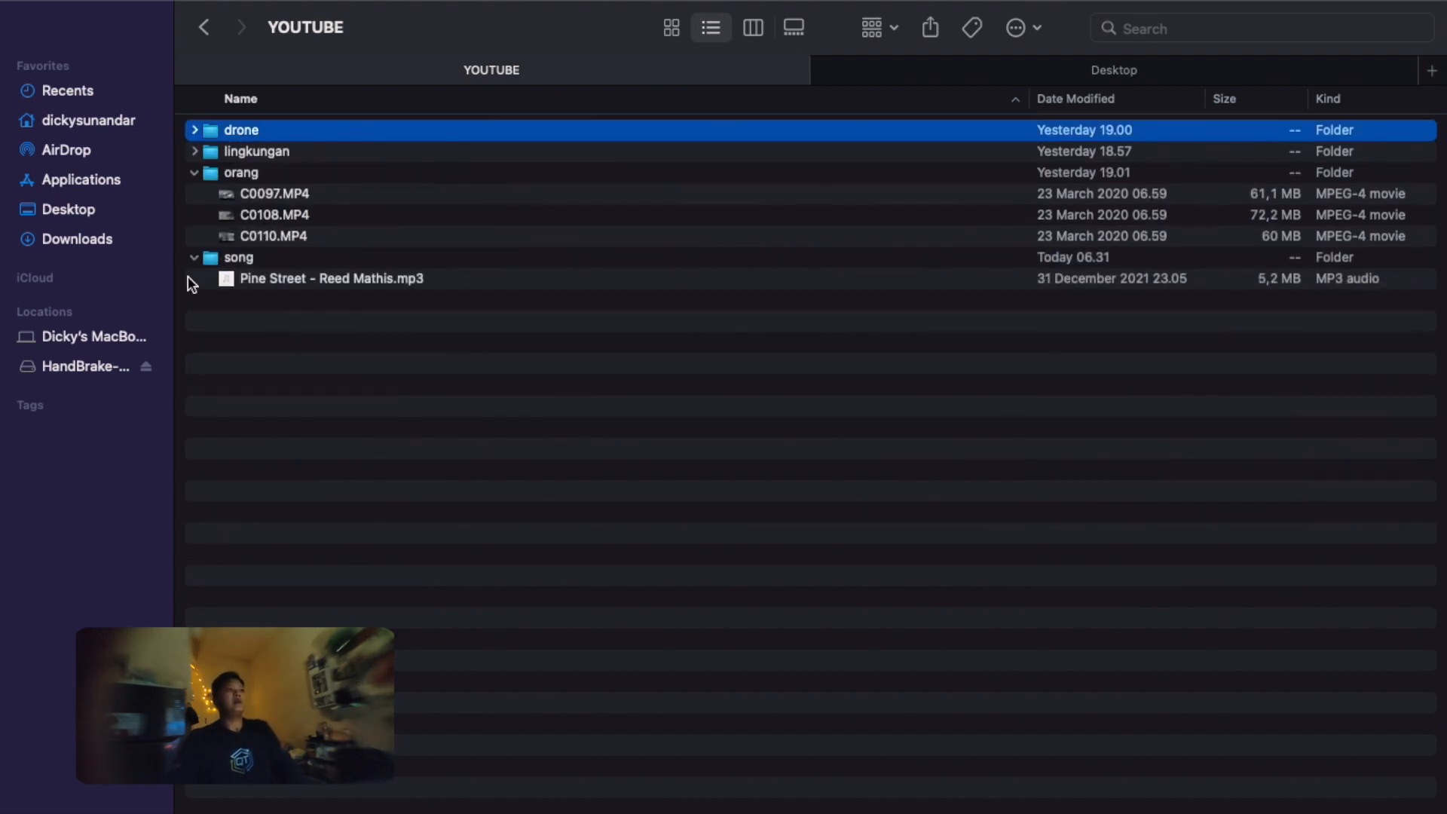
pyautogui.click(194, 173)
pyautogui.click(195, 192)
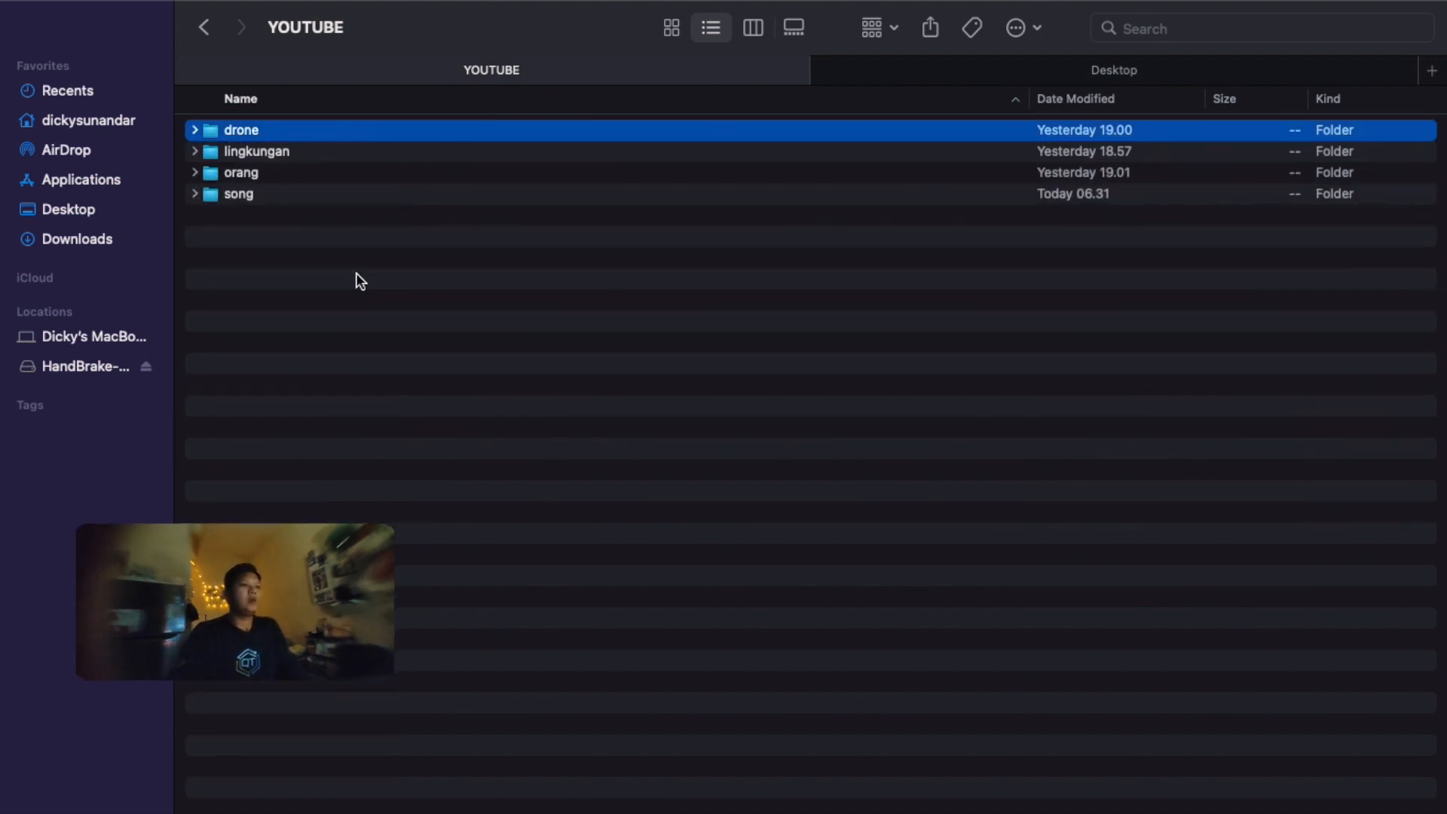
# Step: Add Pine Street - Reed Mathis.mp3 from Finder's song folder beneath the clips at the start of the Final Cut Pro timeline
pyautogui.press('super+Tab')
pyautogui.click(60, 555)
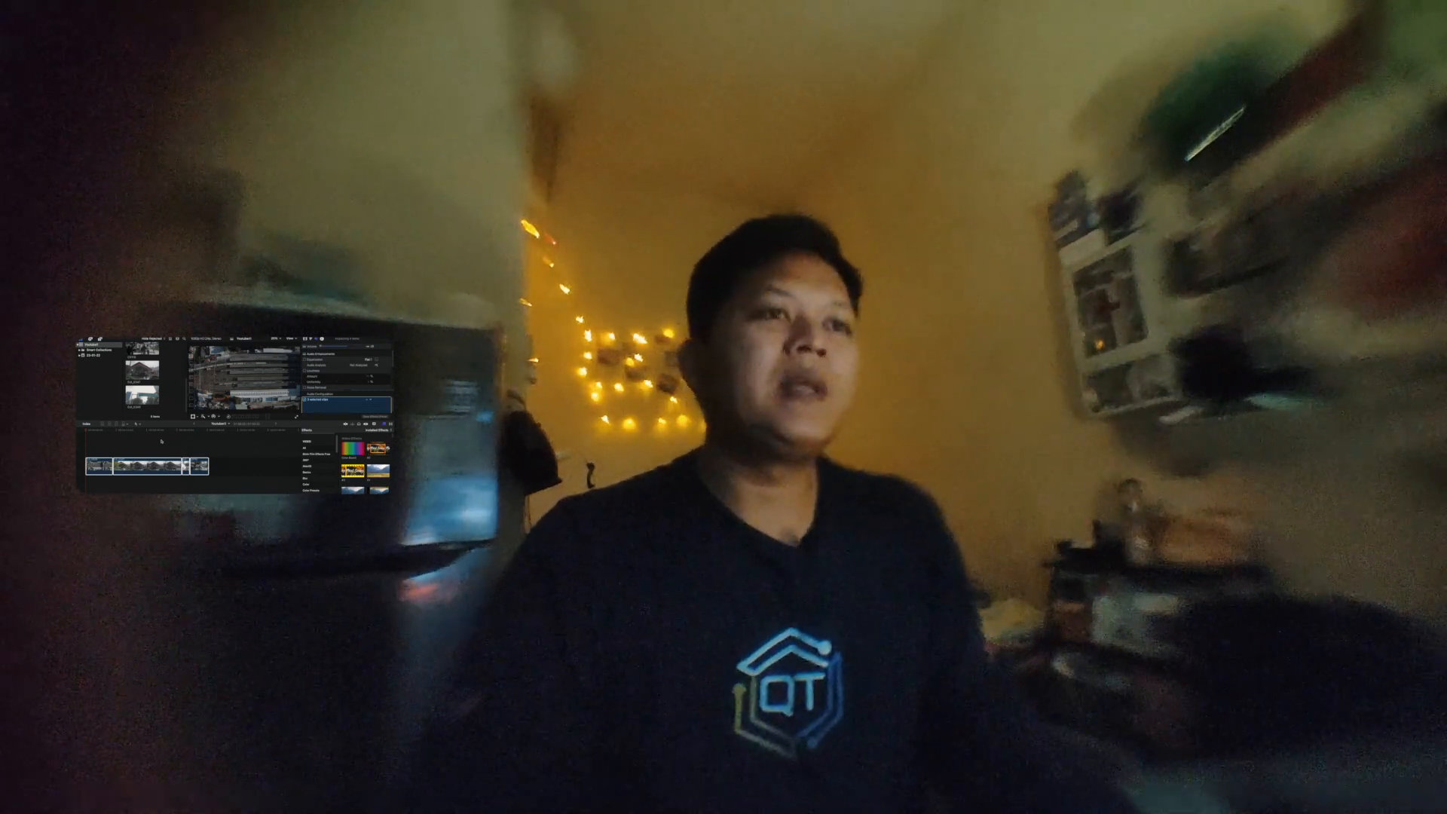
pyautogui.press('super+Tab')
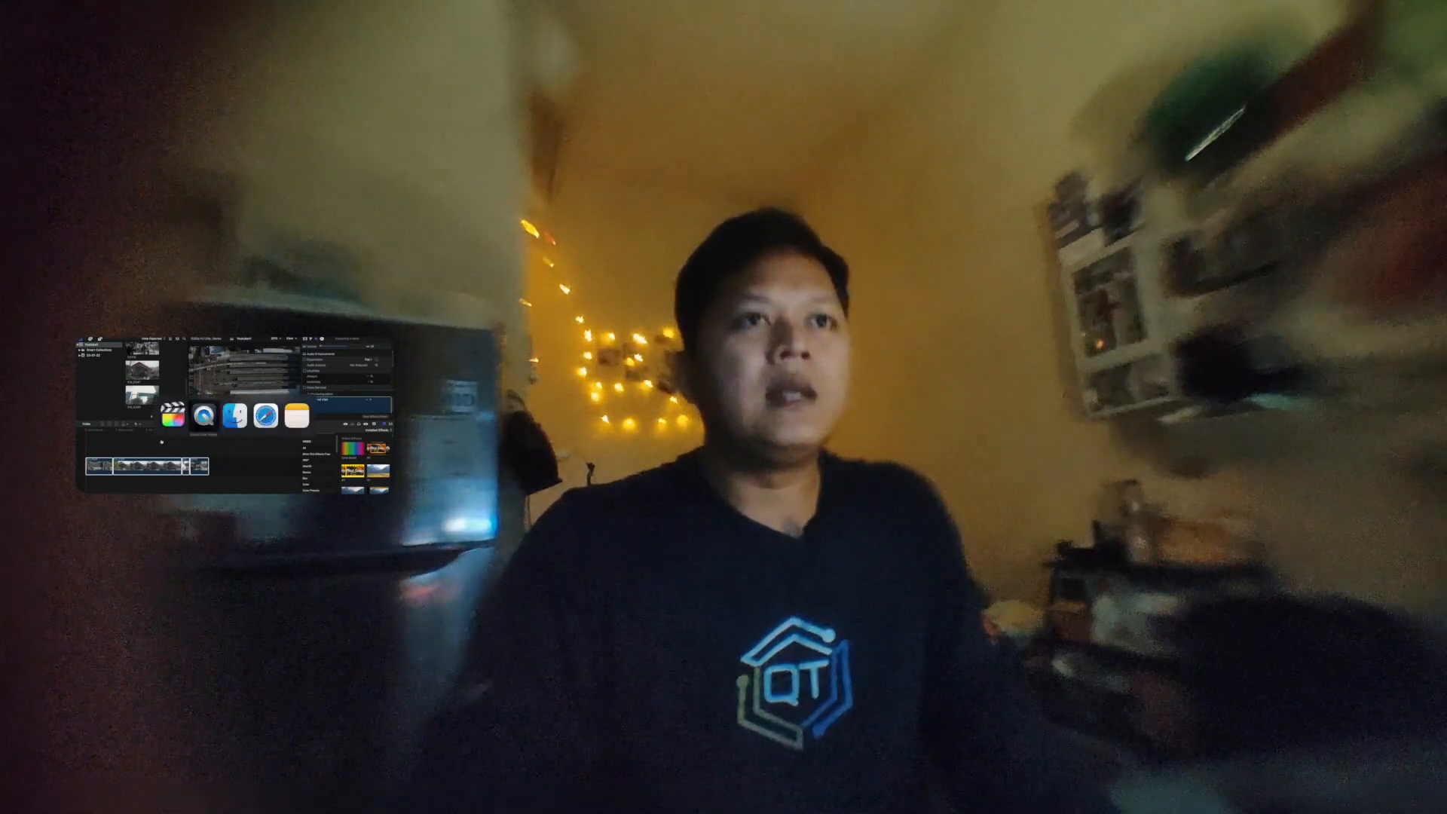
pyautogui.press('super+Tab')
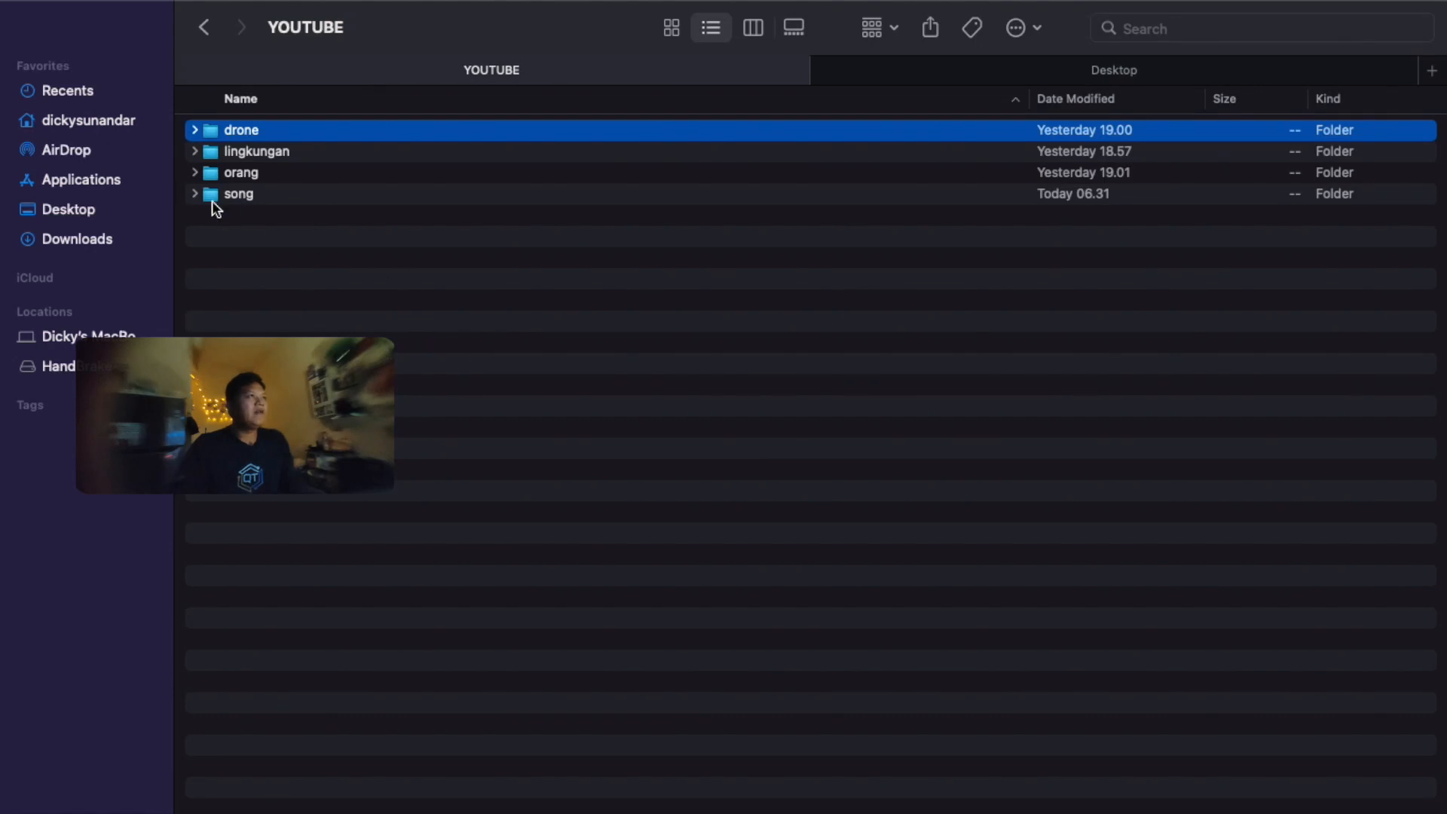
pyautogui.click(194, 195)
pyautogui.moveTo(309, 214); pyautogui.dragTo(26, 716)
pyautogui.press('super+Tab')
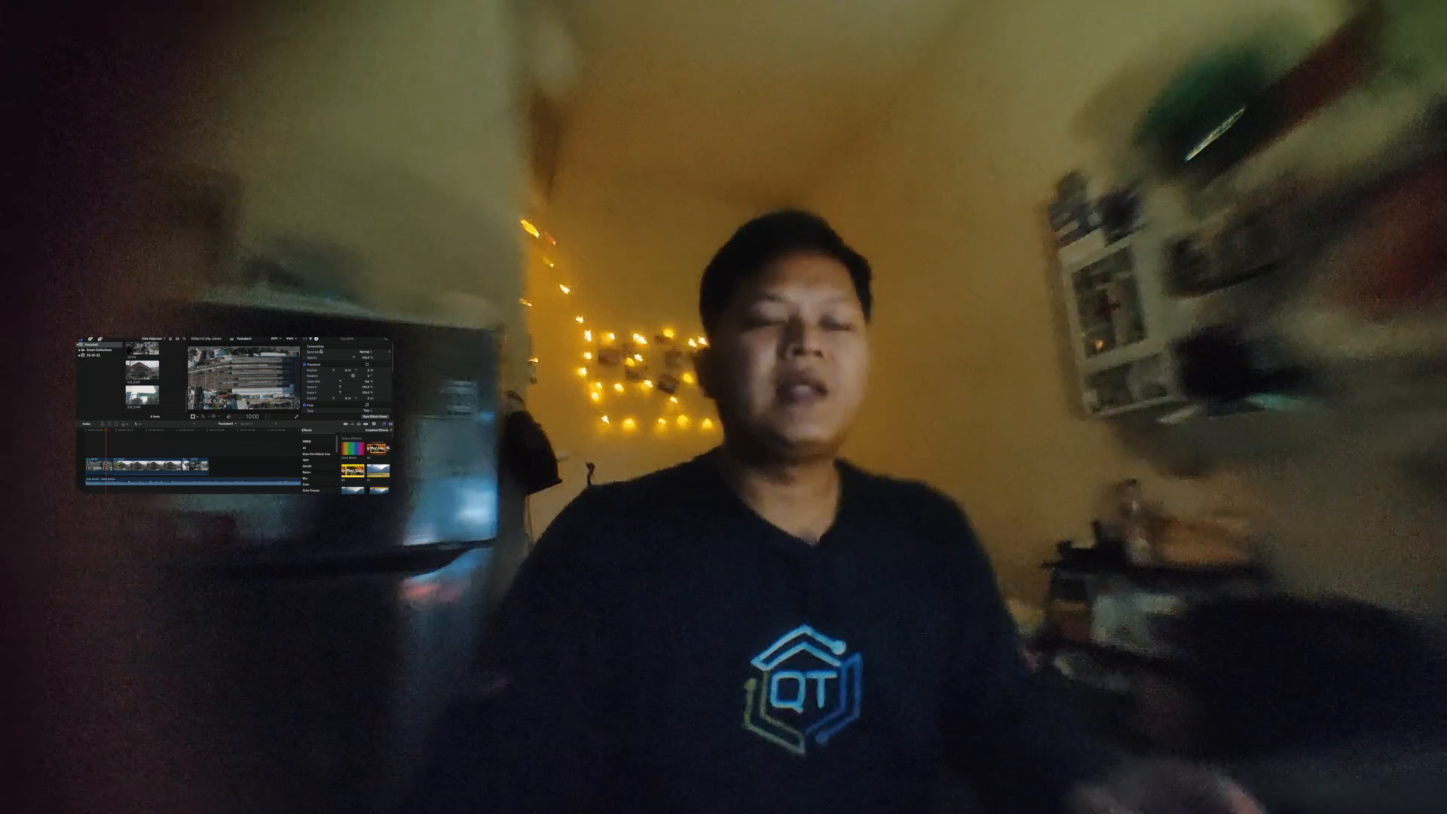
# Step: Set the volume of the Pine Street - Reed Mathis audio clip to -13 dB
pyautogui.click(172, 481)
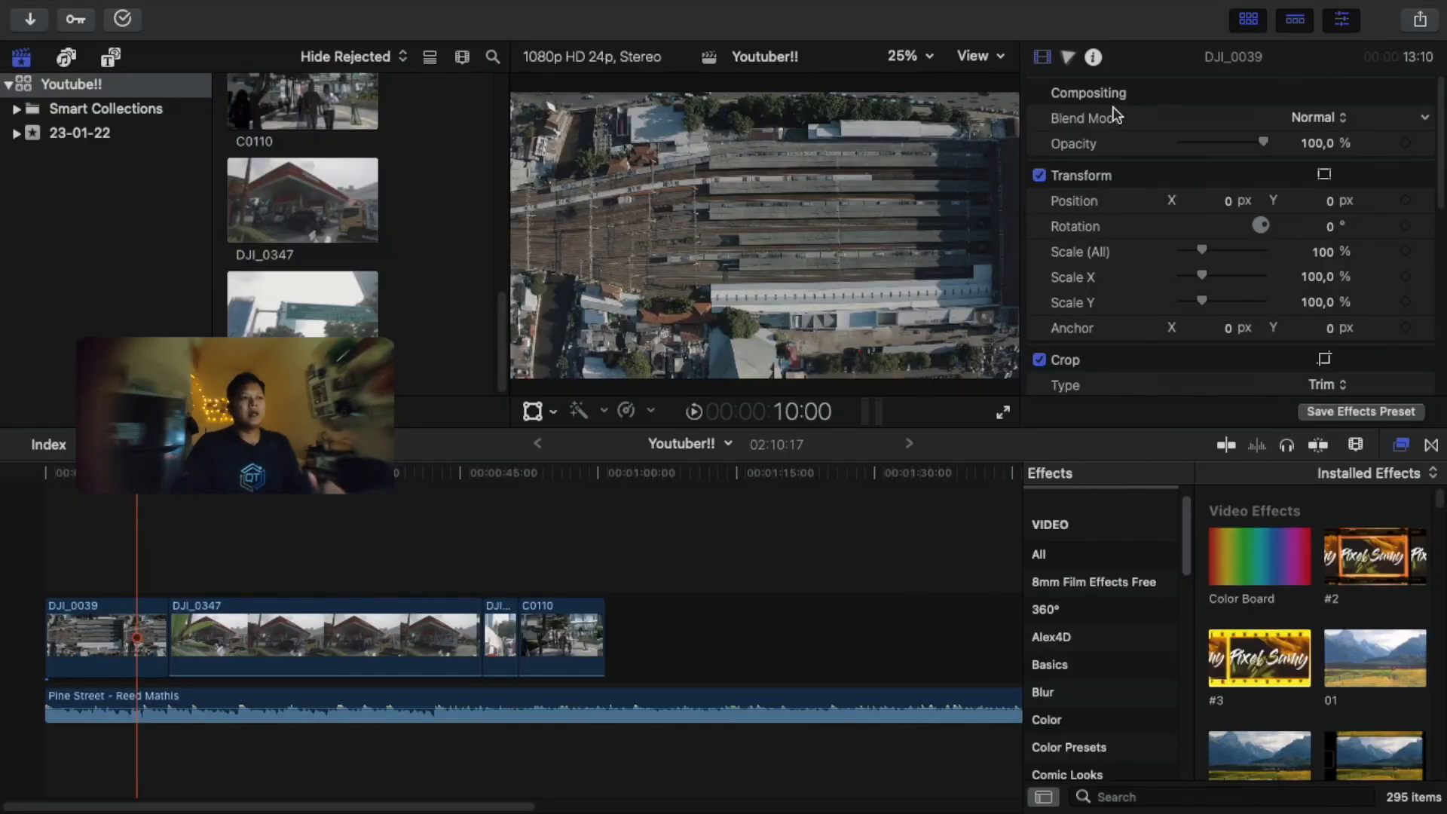
pyautogui.click(431, 707)
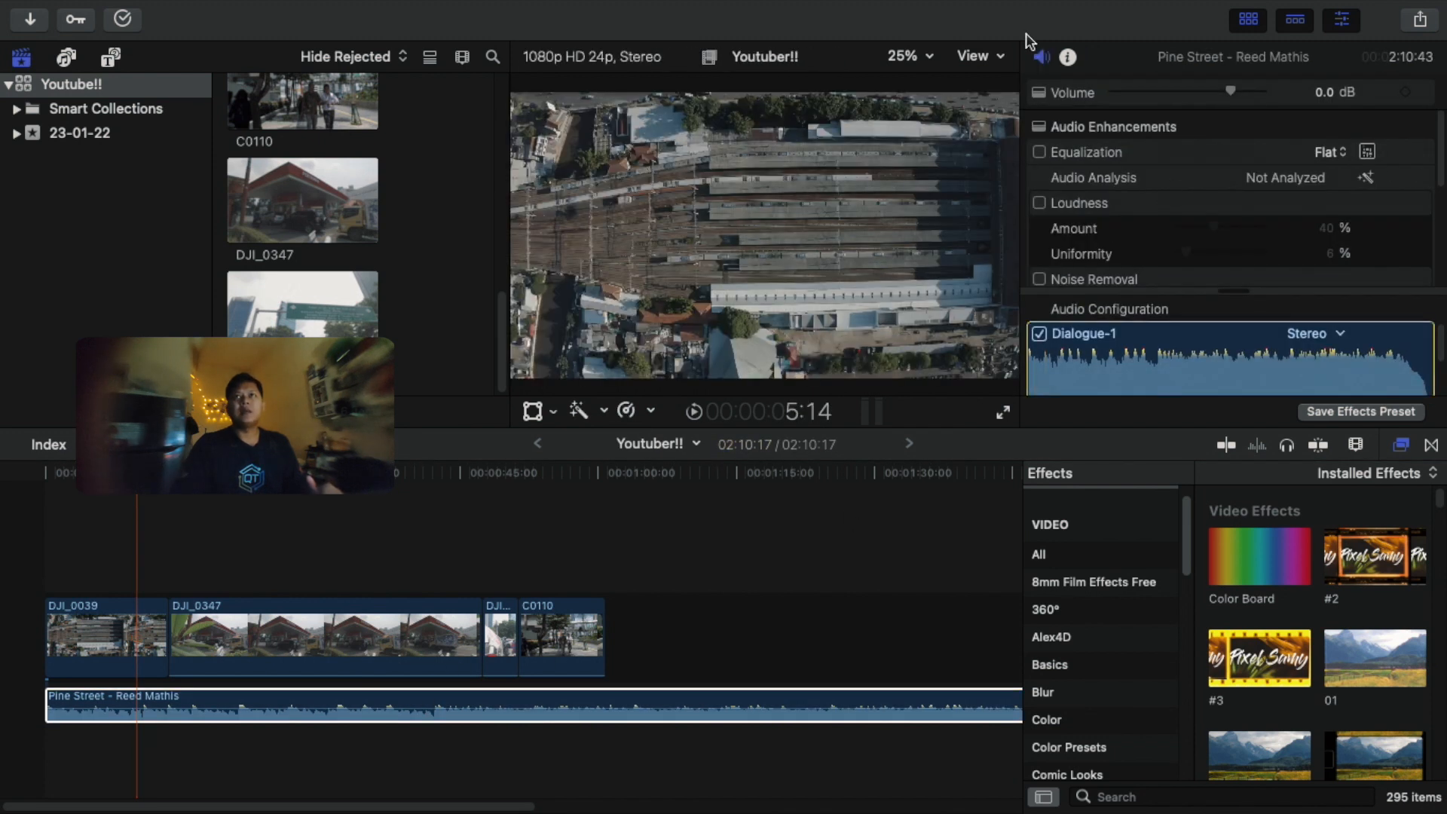
pyautogui.click(1333, 88)
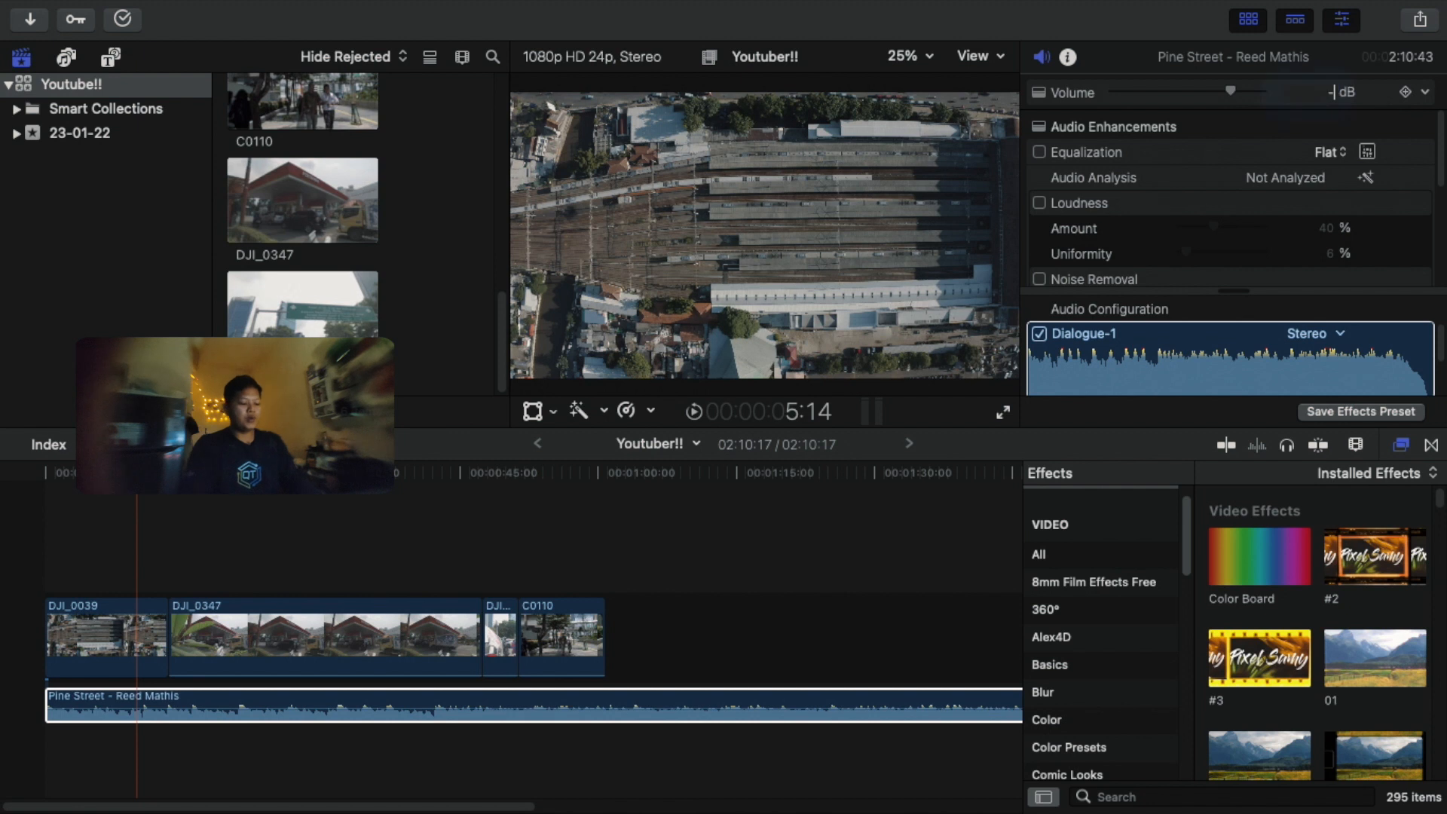
pyautogui.write('-13')
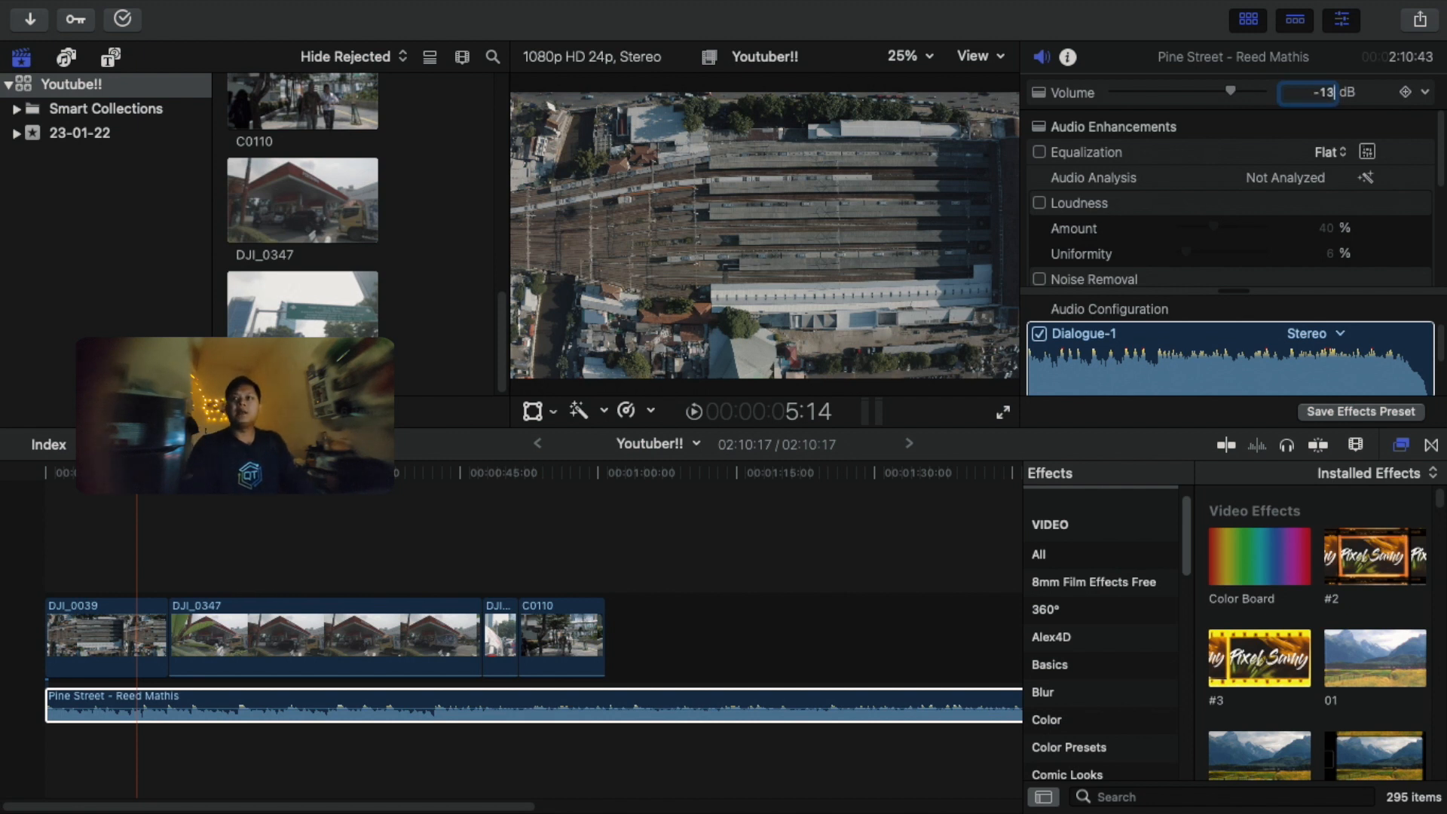
pyautogui.press('Return')
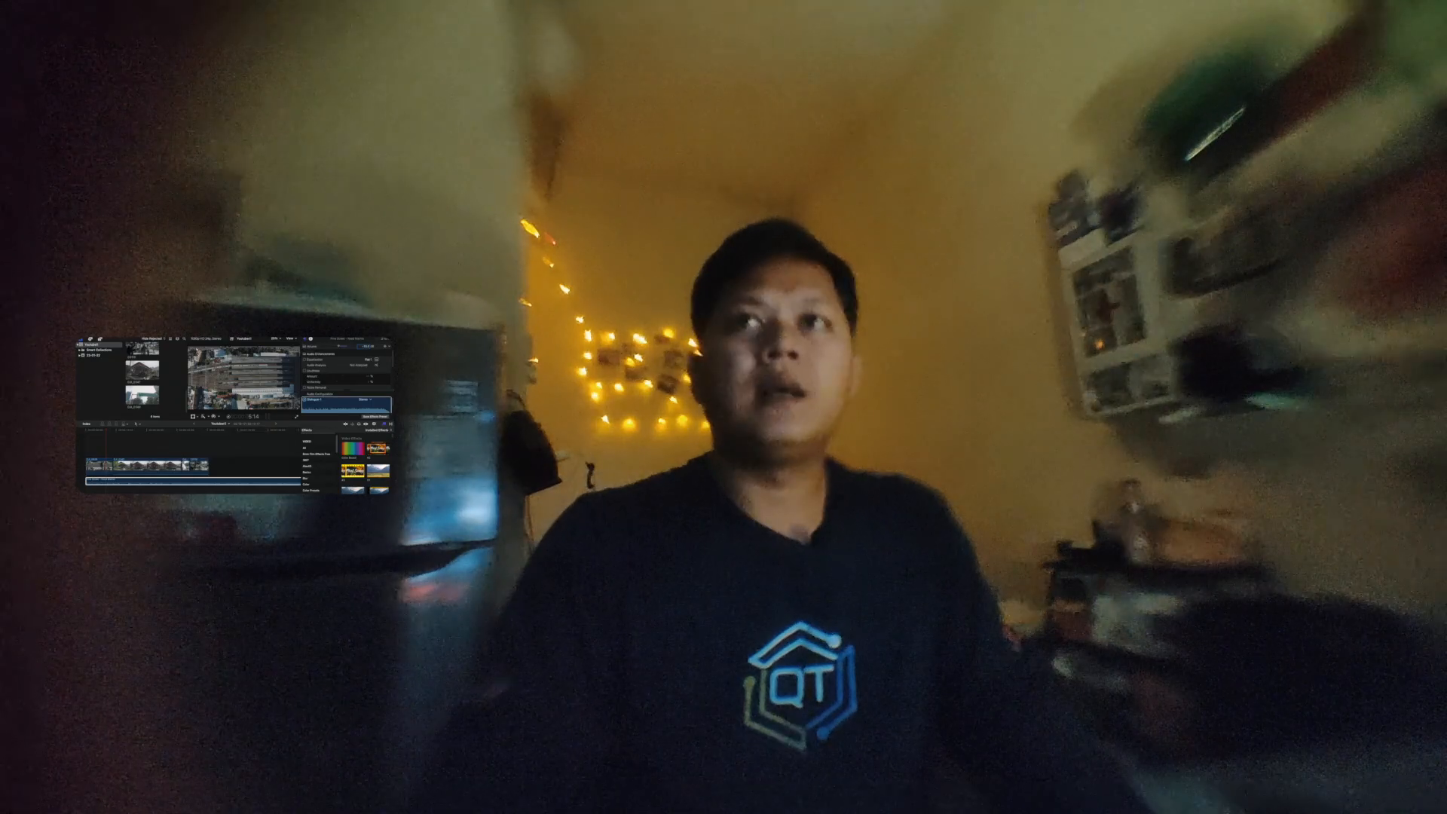
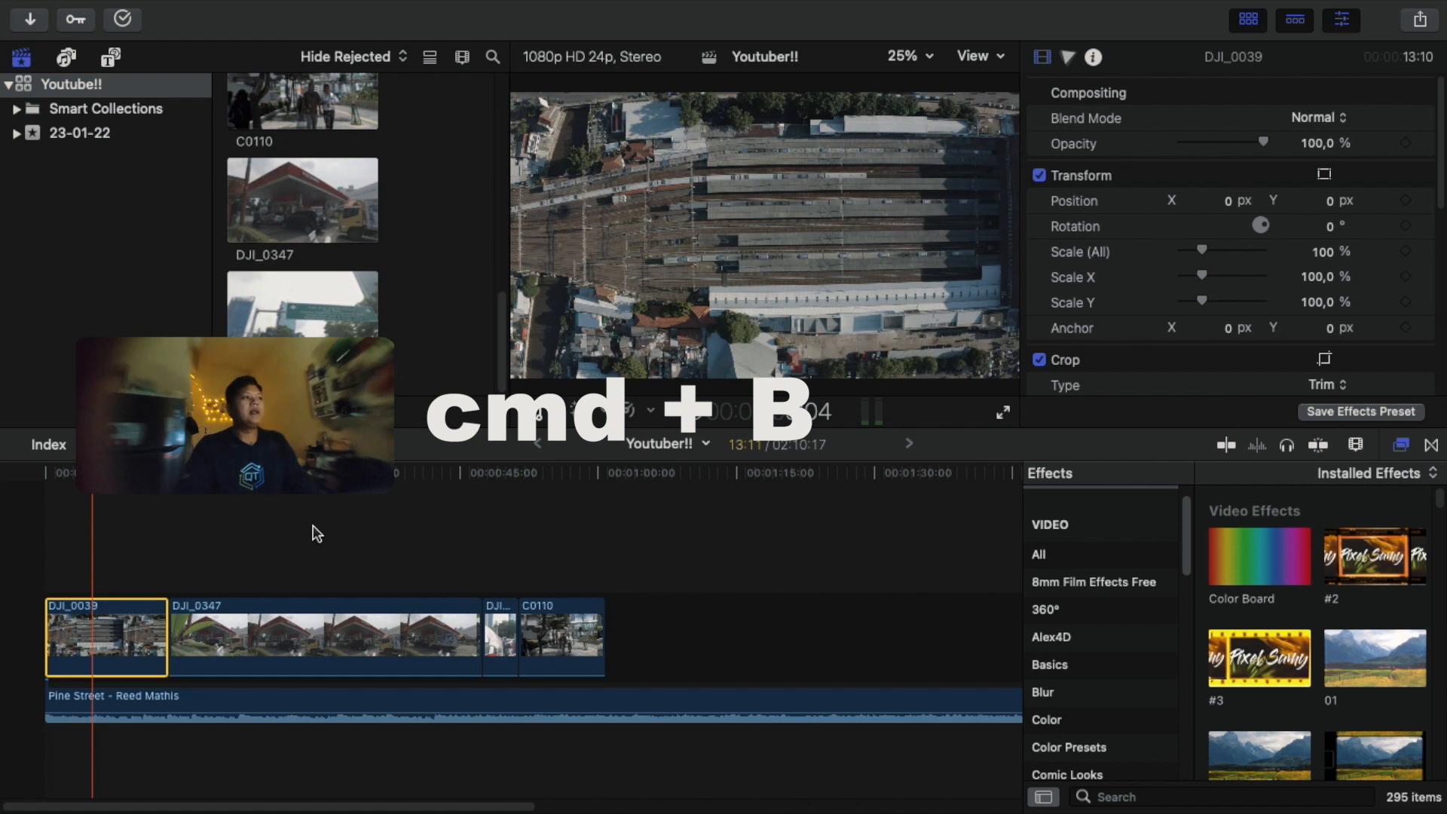
# Step: Split the DJI_0039 clip at 5:04 and delete the portion after the cut
pyautogui.press('super+b')
pyautogui.click(146, 625)
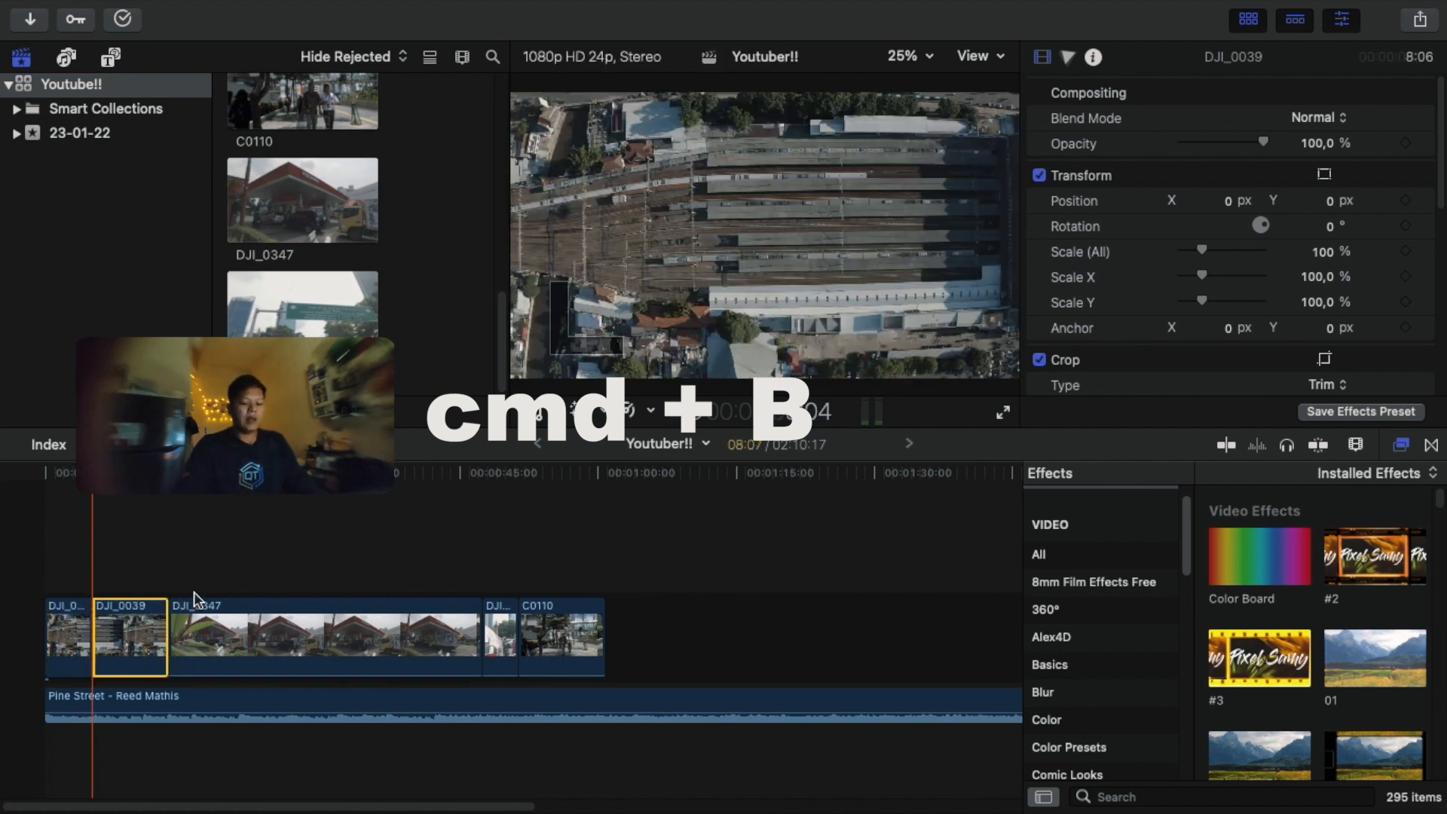
pyautogui.press('Delete')
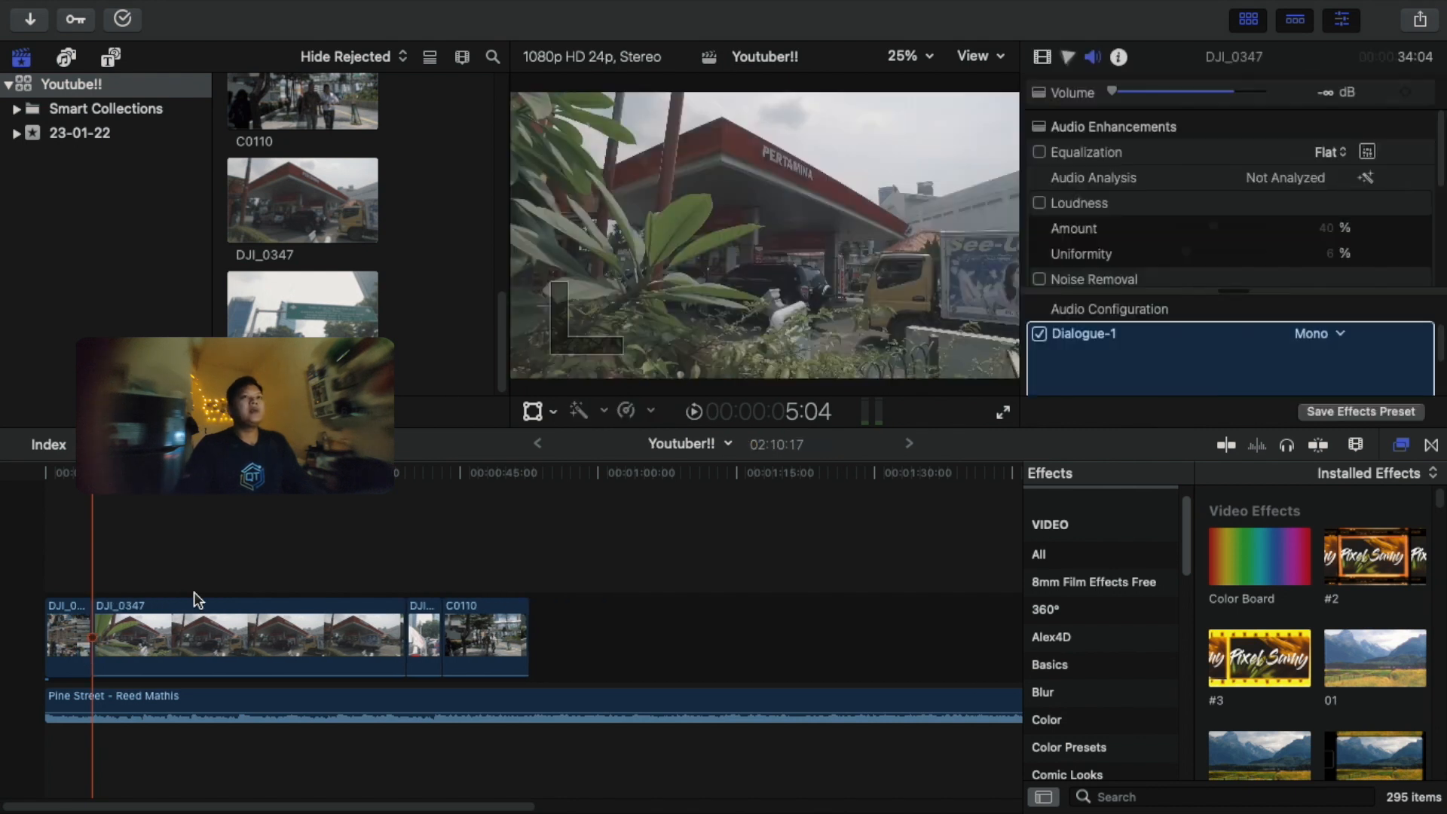
# Step: Preview DJI_0347, split it about 15 seconds into the clip and delete the portion before the cut
pyautogui.press('space')
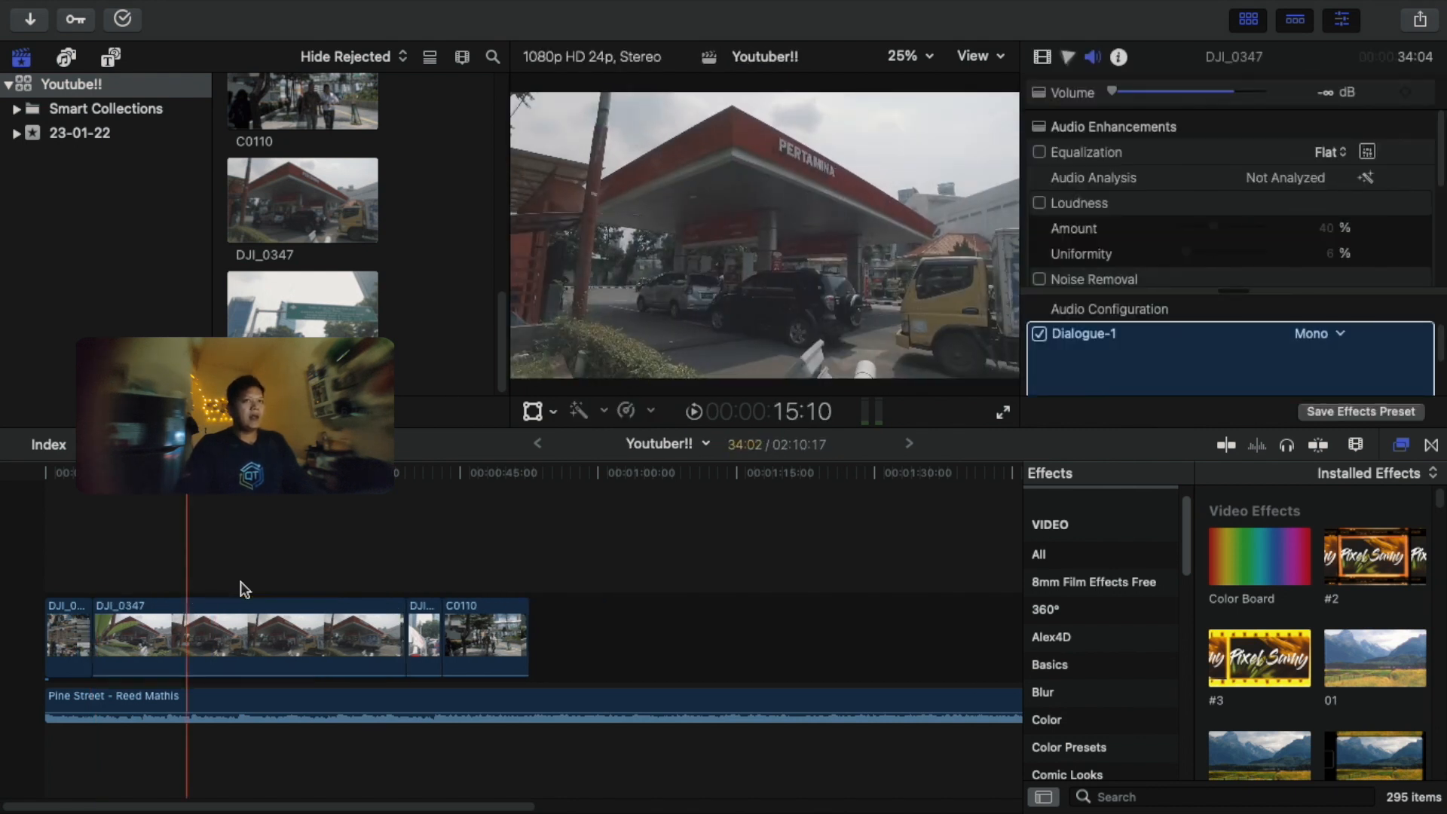
pyautogui.click(241, 581)
pyautogui.press('space')
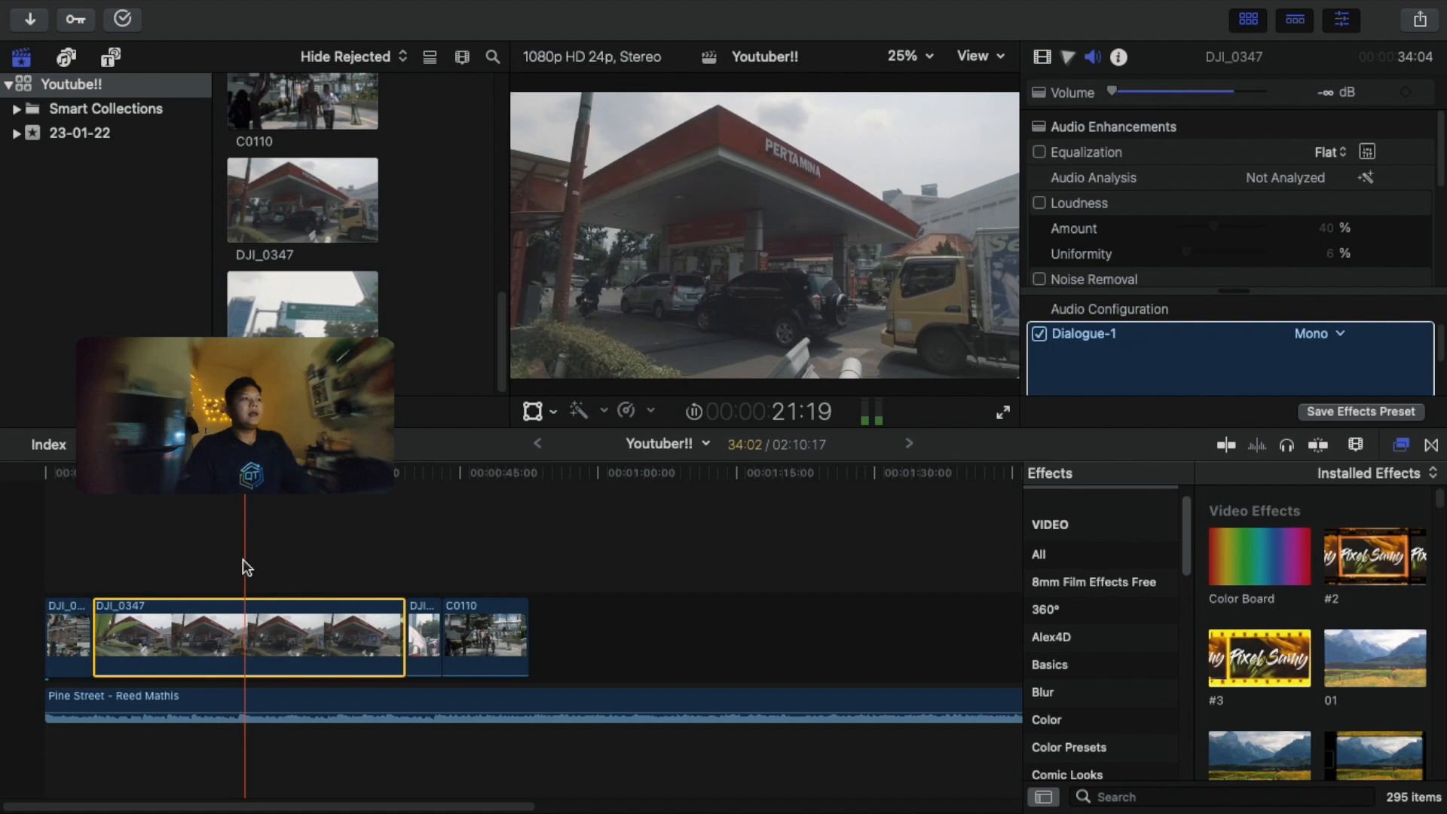
pyautogui.click(231, 603)
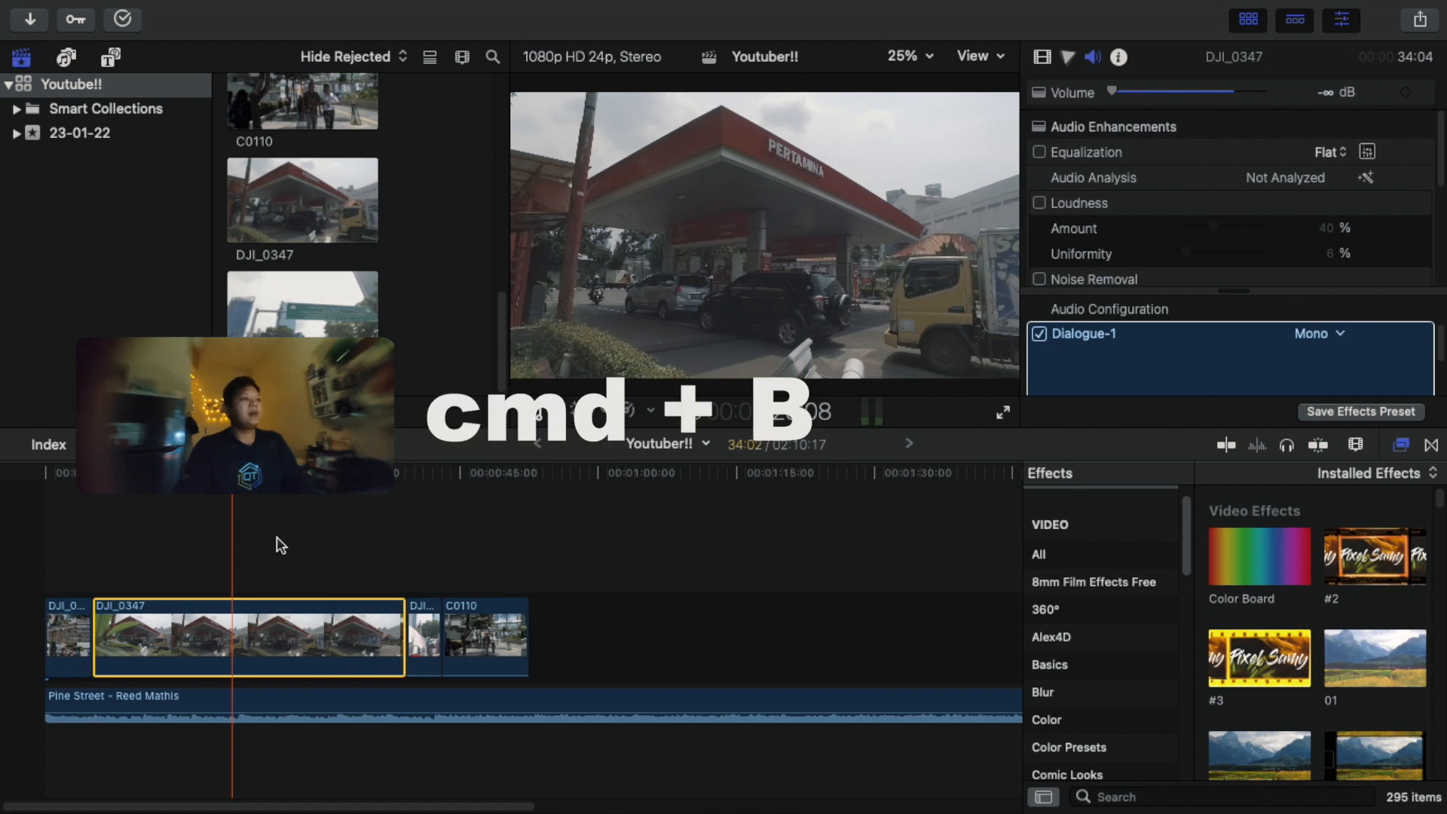
pyautogui.press('super+b')
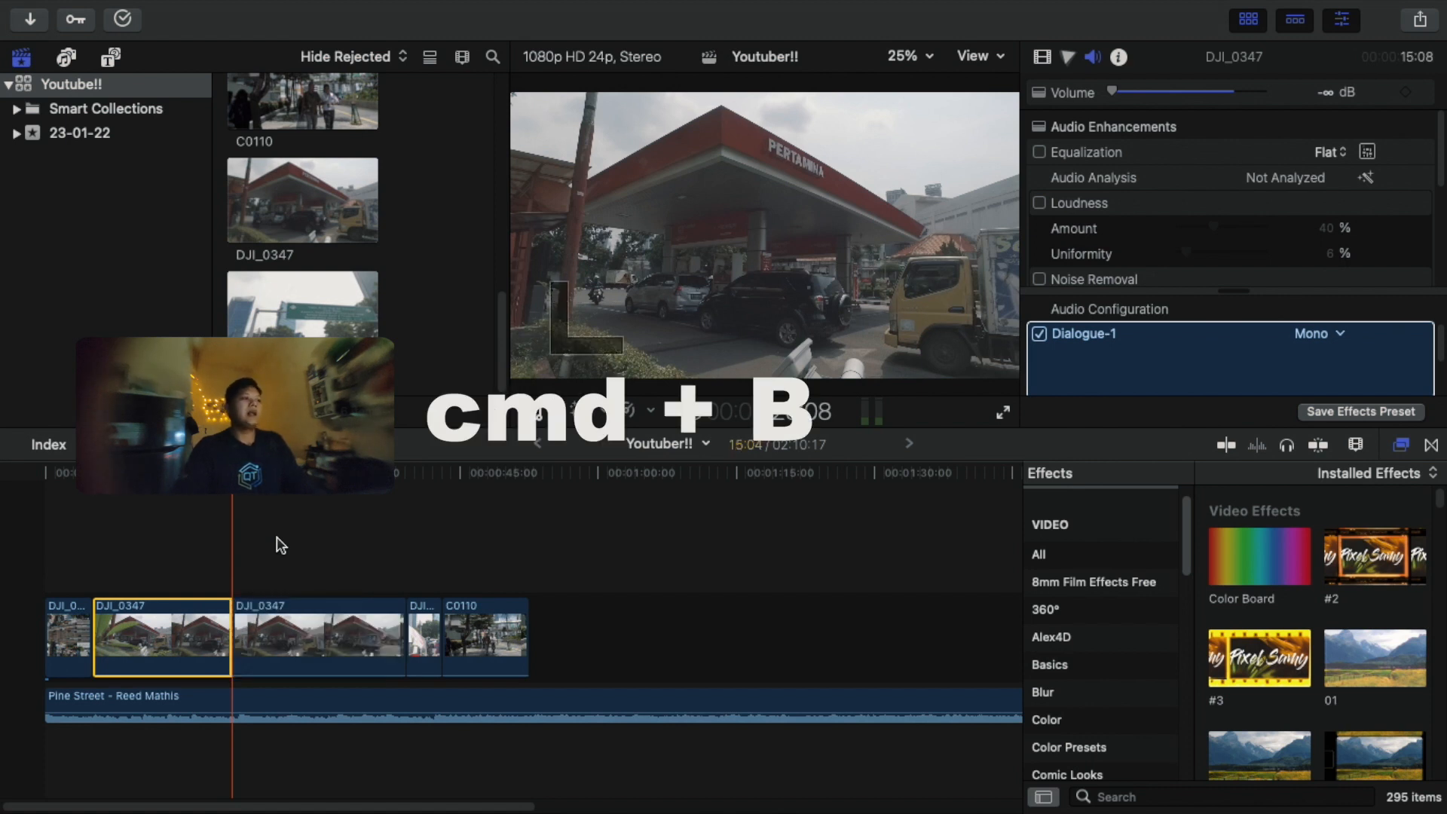
pyautogui.press('Delete')
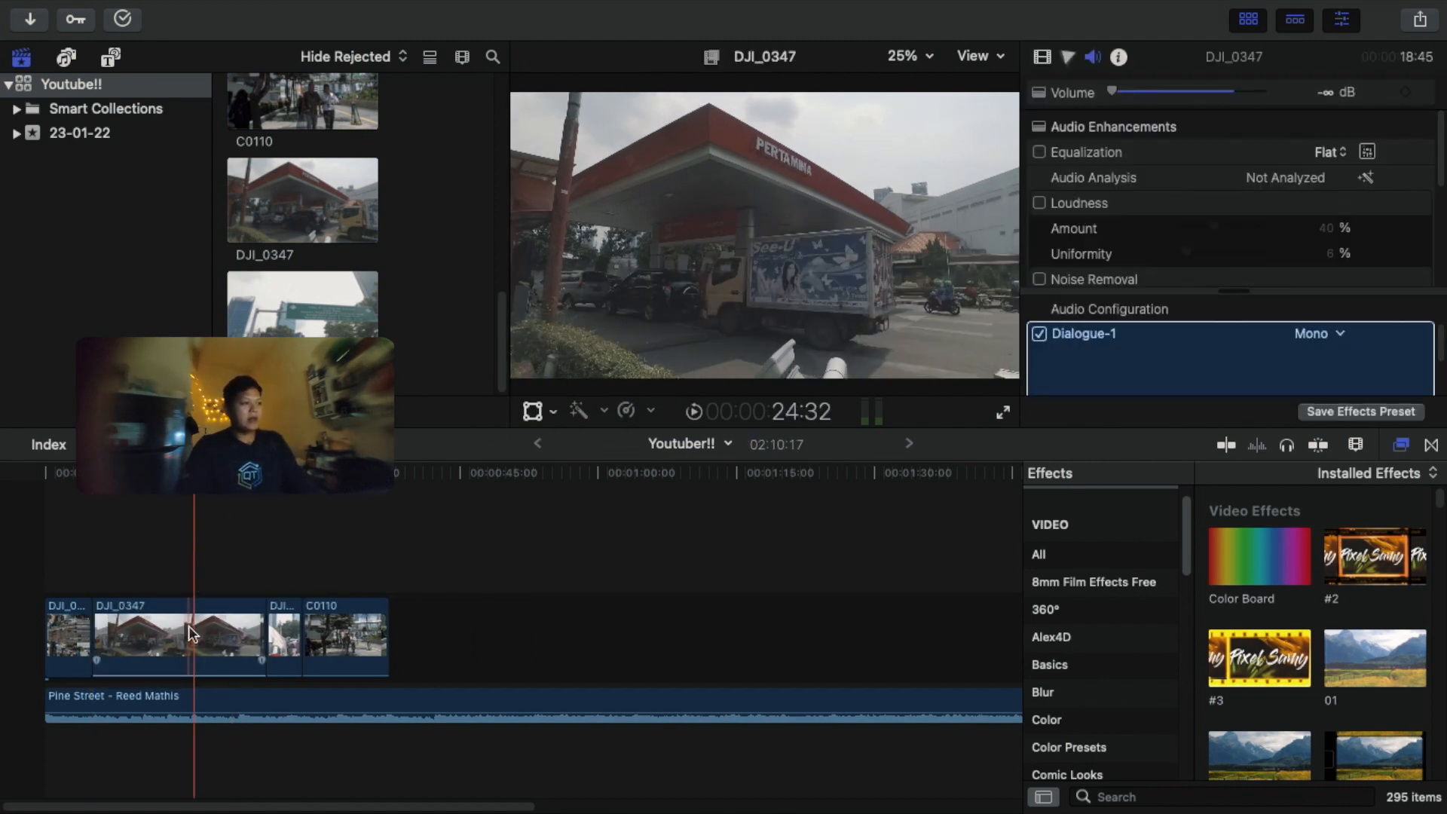
# Step: Trim the end of the DJI_0347 clip and shorten the DJI_0349 and C0110 clips after it
pyautogui.click(188, 624)
pyautogui.hotkey('alt', ']')
pyautogui.click(216, 615)
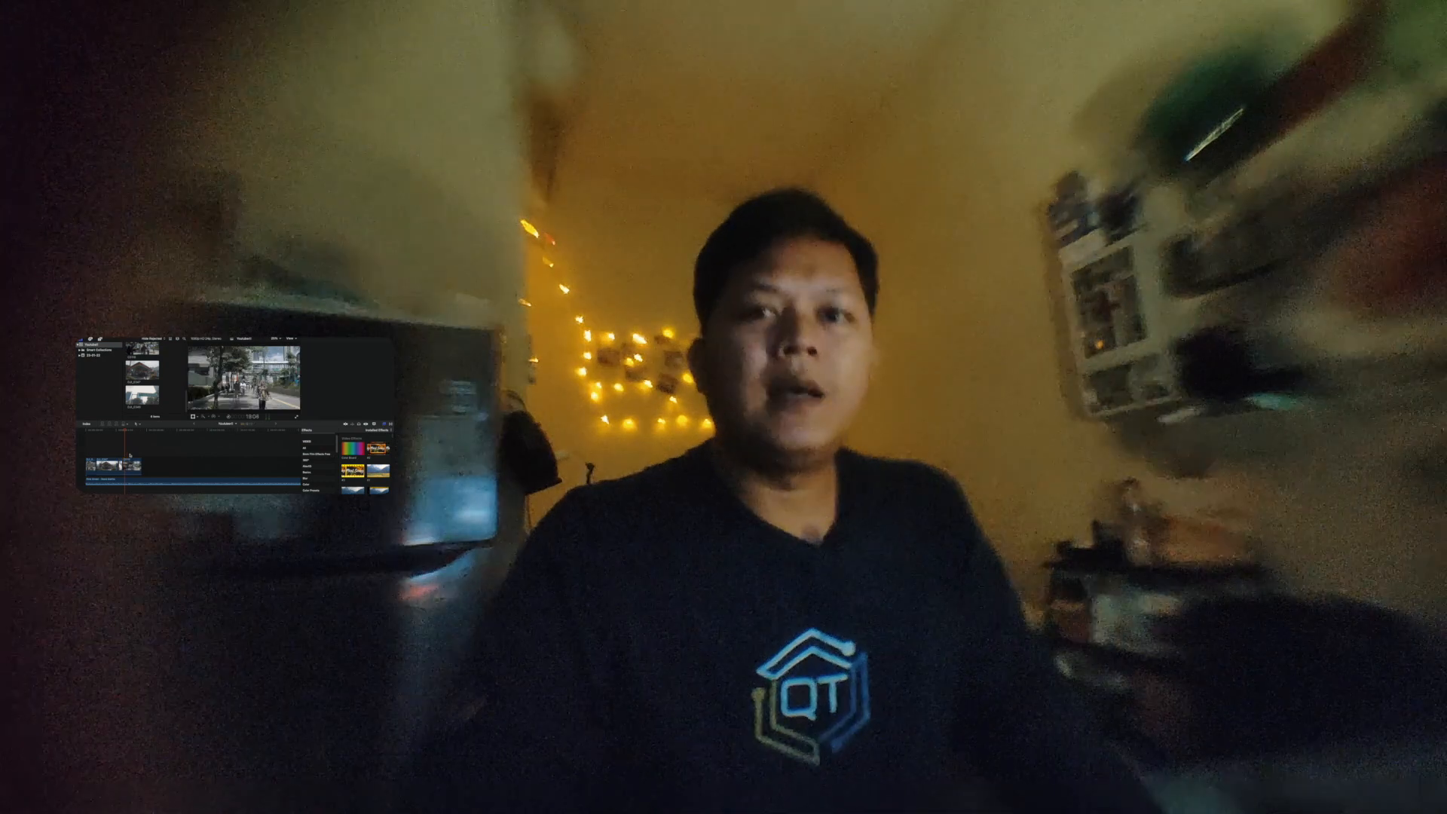
pyautogui.click(132, 466)
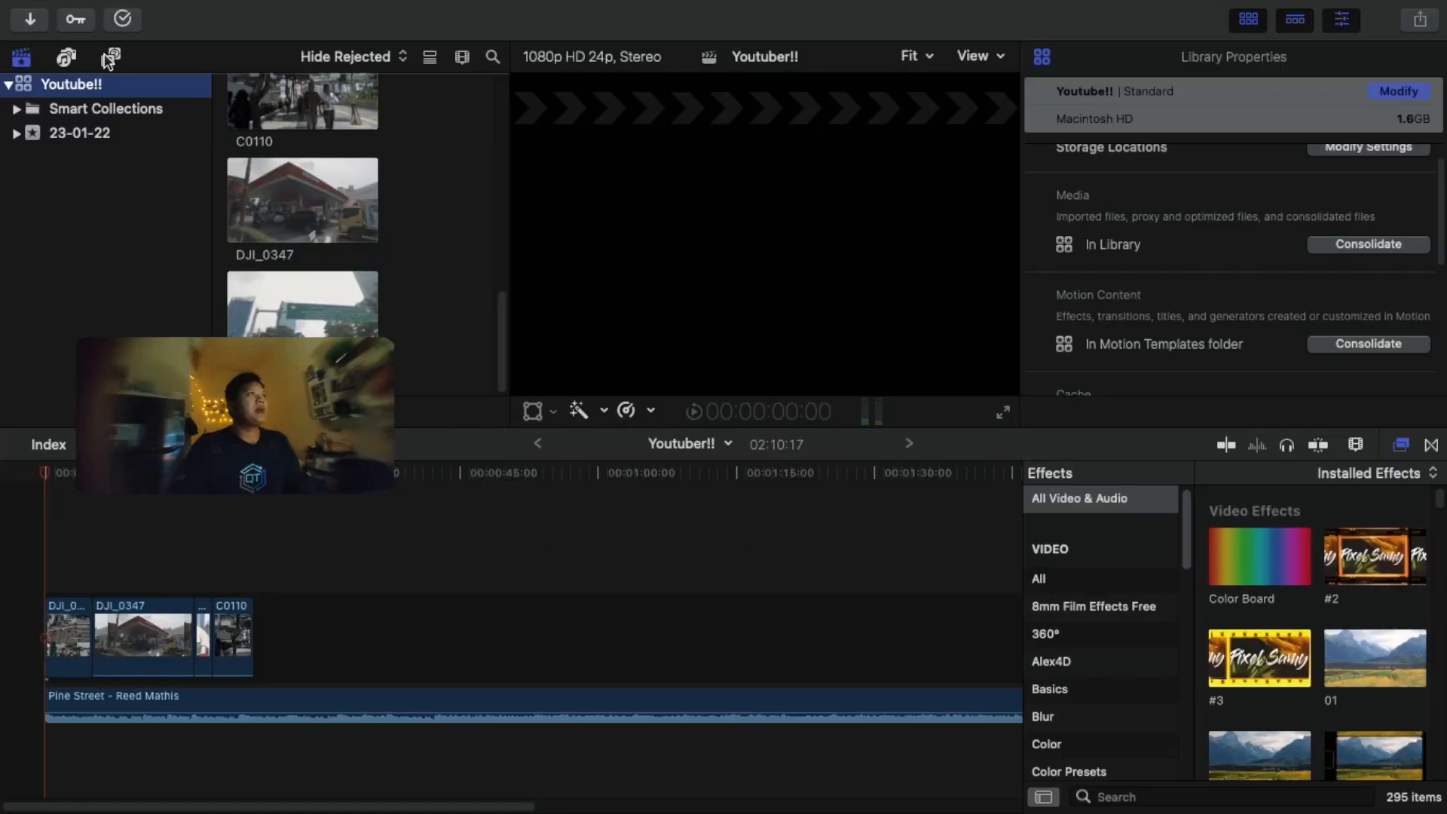
# Step: Add the Long adjustment layer title above the first clip and extend it past the end of C0110
pyautogui.click(113, 58)
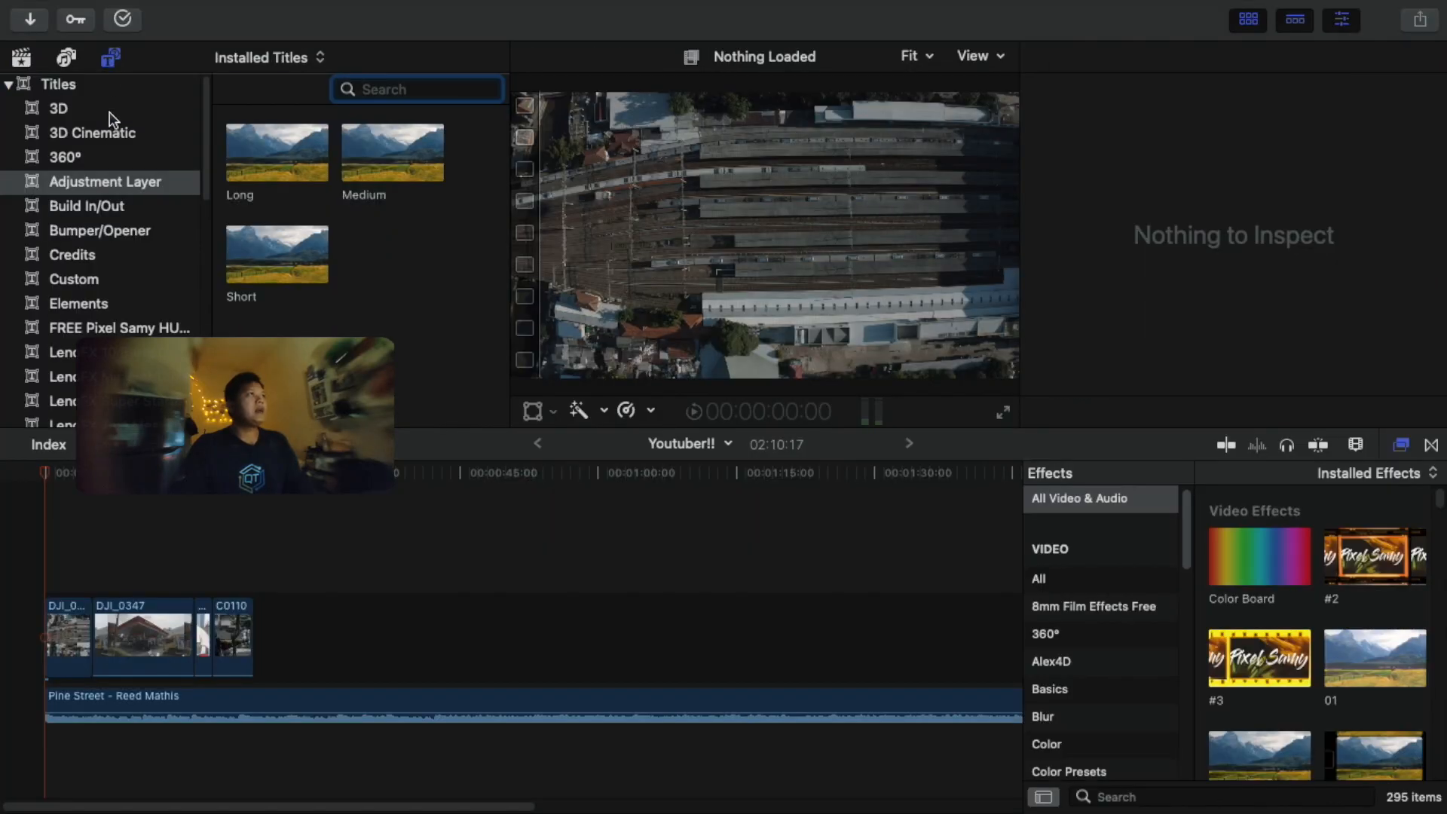
pyautogui.click(89, 181)
pyautogui.moveTo(247, 146); pyautogui.dragTo(31, 558)
pyautogui.moveTo(151, 579); pyautogui.dragTo(299, 579)
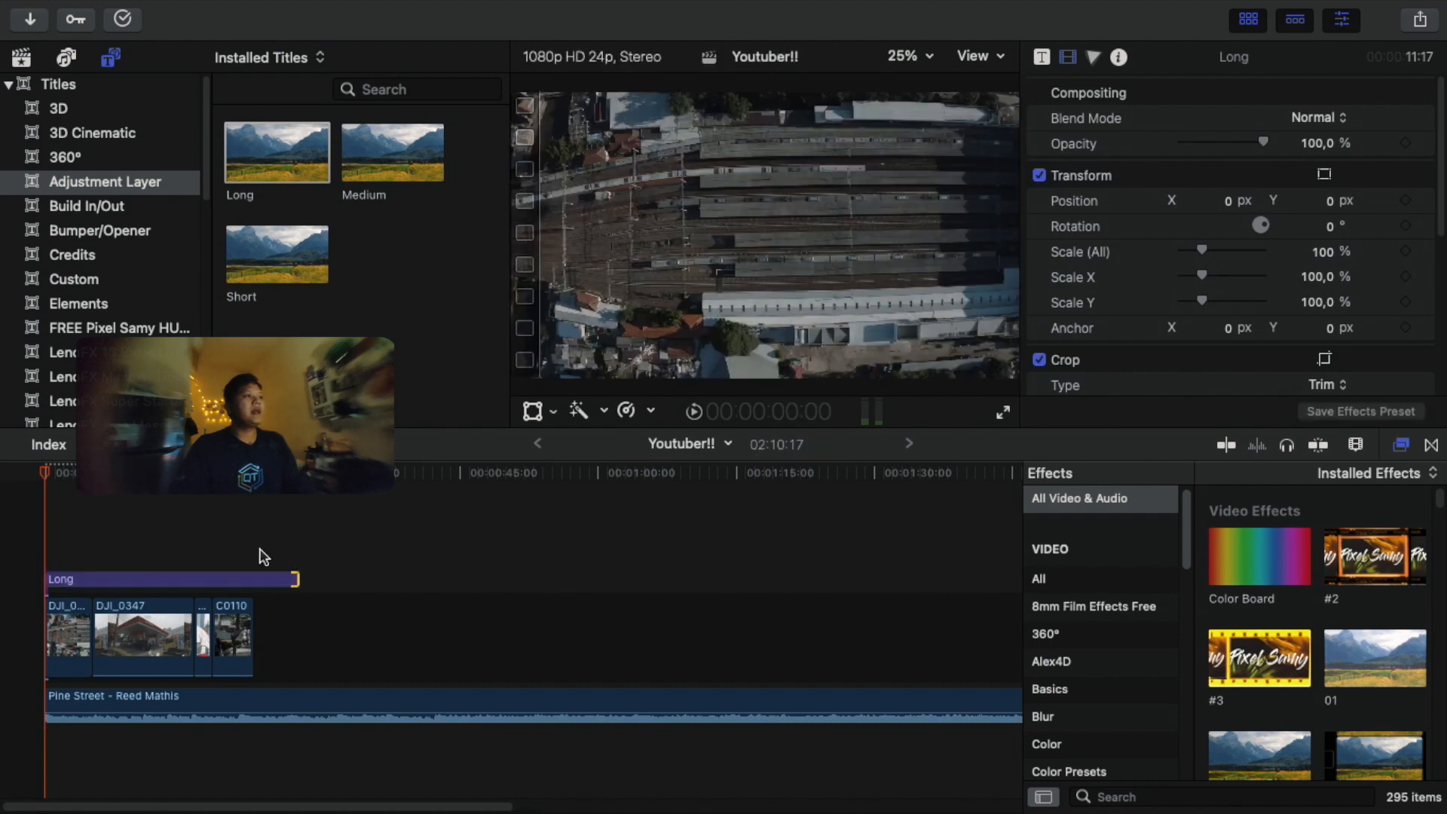
# Step: Trim the ends of the Long adjustment layer and the Pine Street song to the end of C0110 at 22:16
pyautogui.click(253, 579)
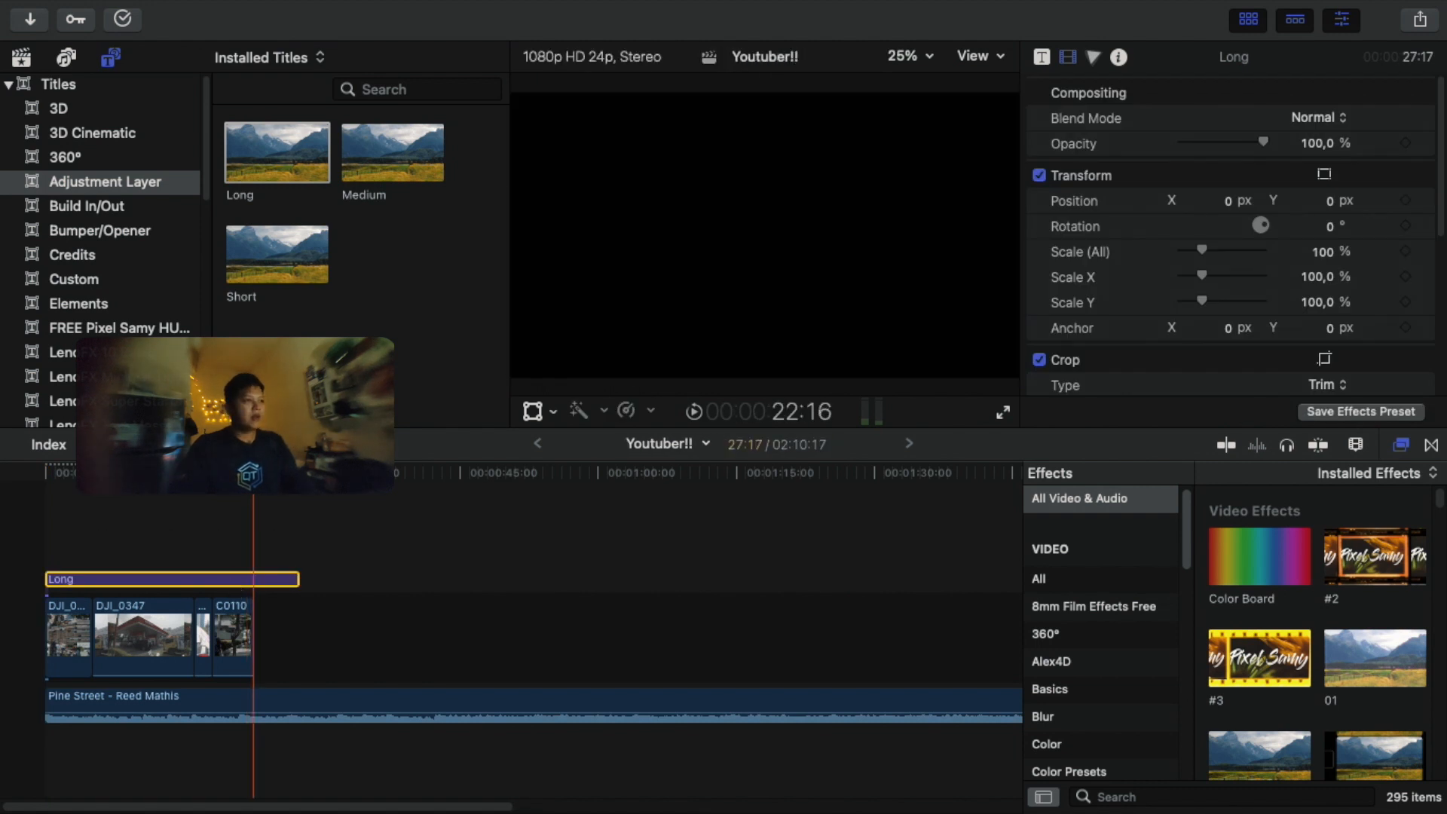
pyautogui.hotkey('alt', ']')
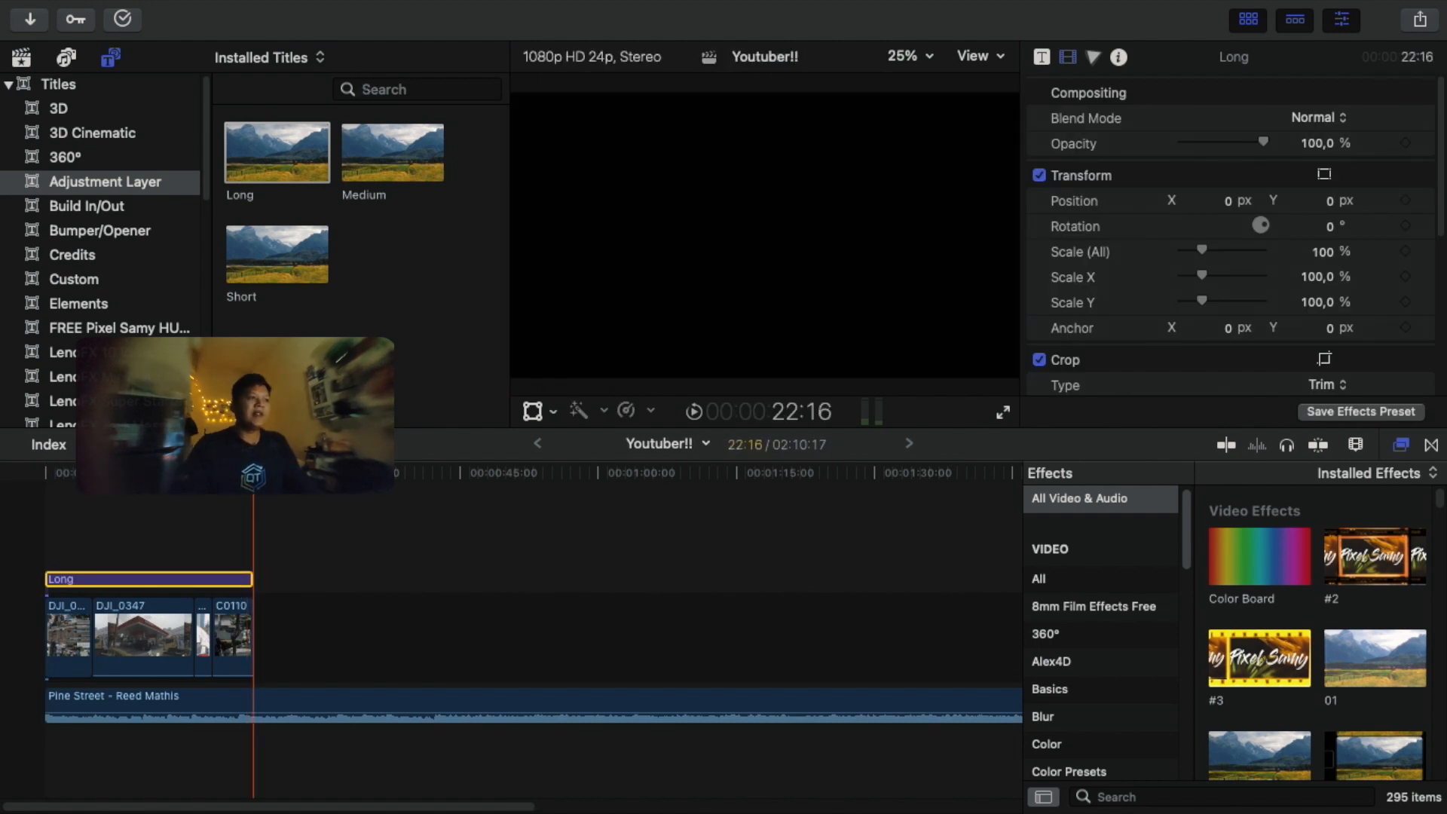
pyautogui.click(257, 689)
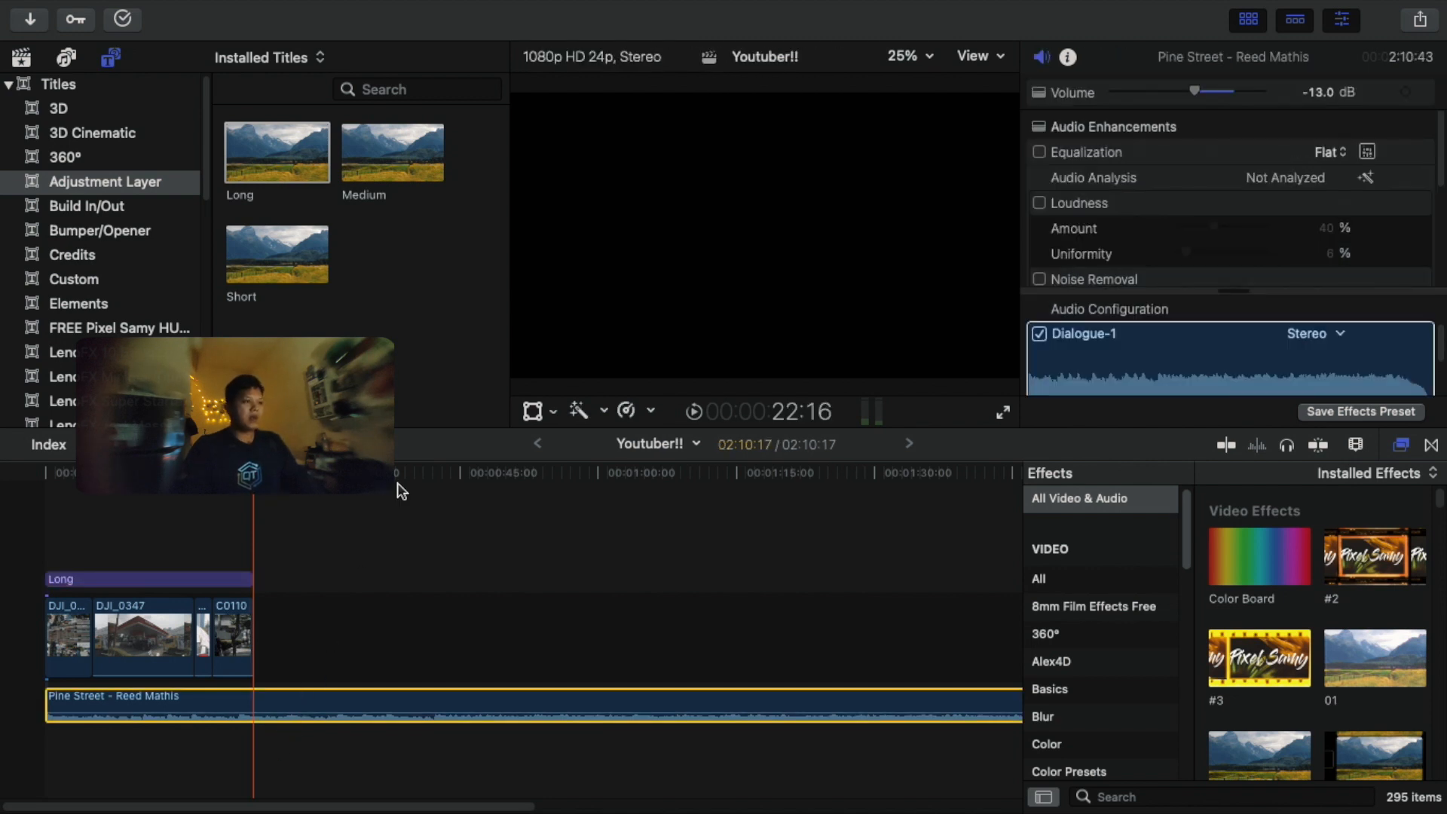
pyautogui.hotkey('alt', ']')
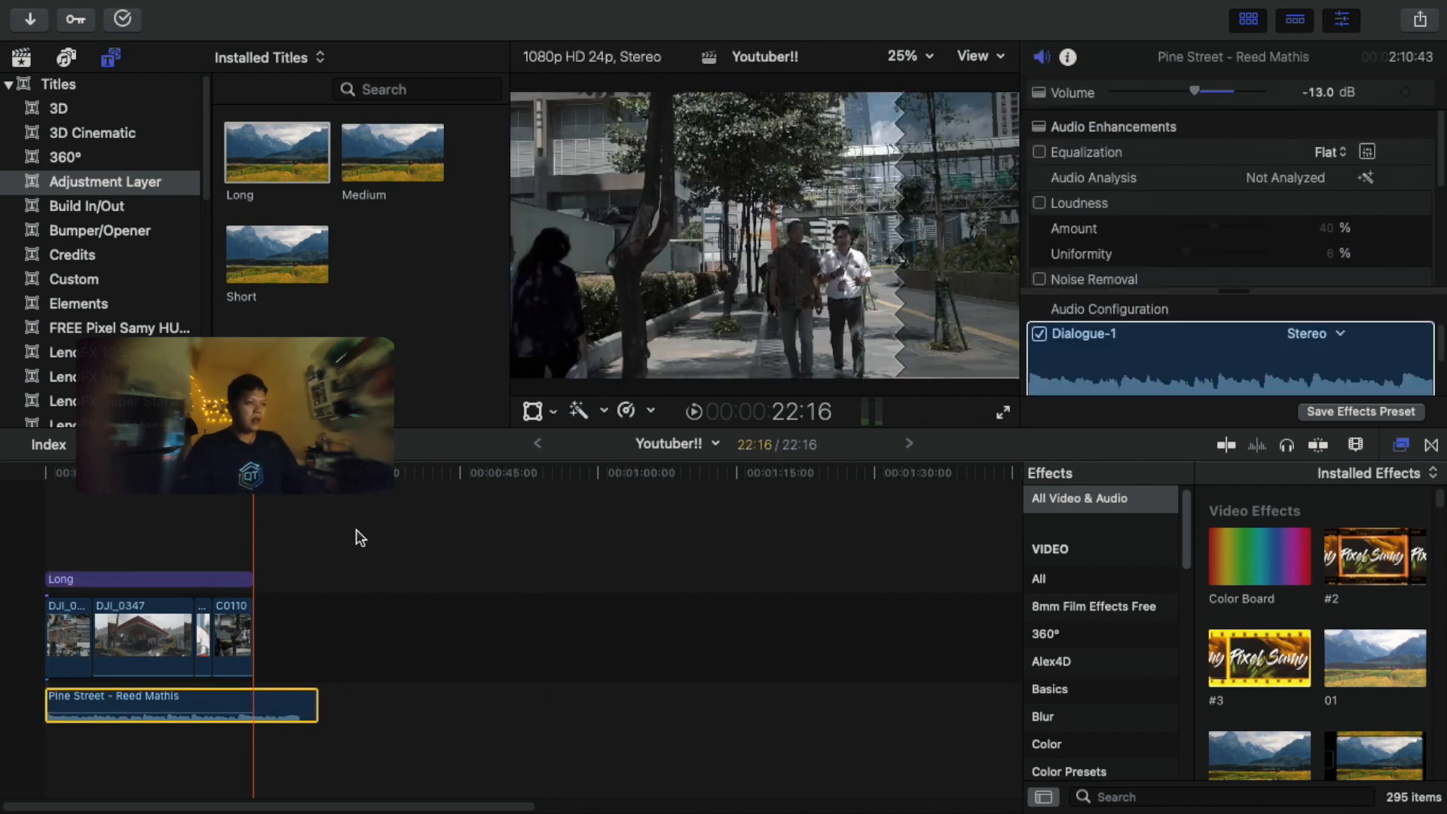
# Step: Apply the Color Board effect to the Long adjustment layer
pyautogui.click(168, 579)
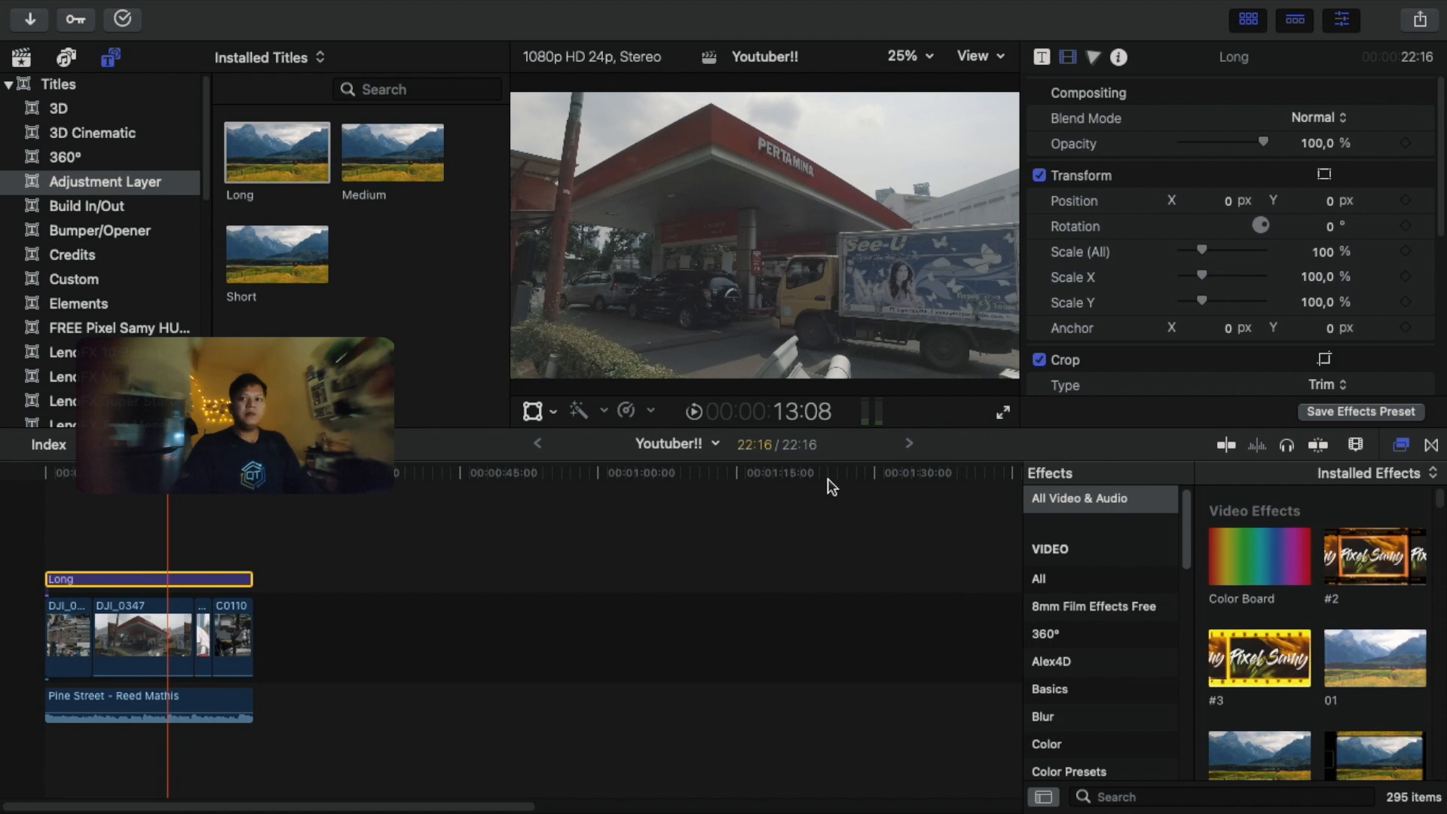
pyautogui.moveTo(1245, 571); pyautogui.dragTo(175, 588)
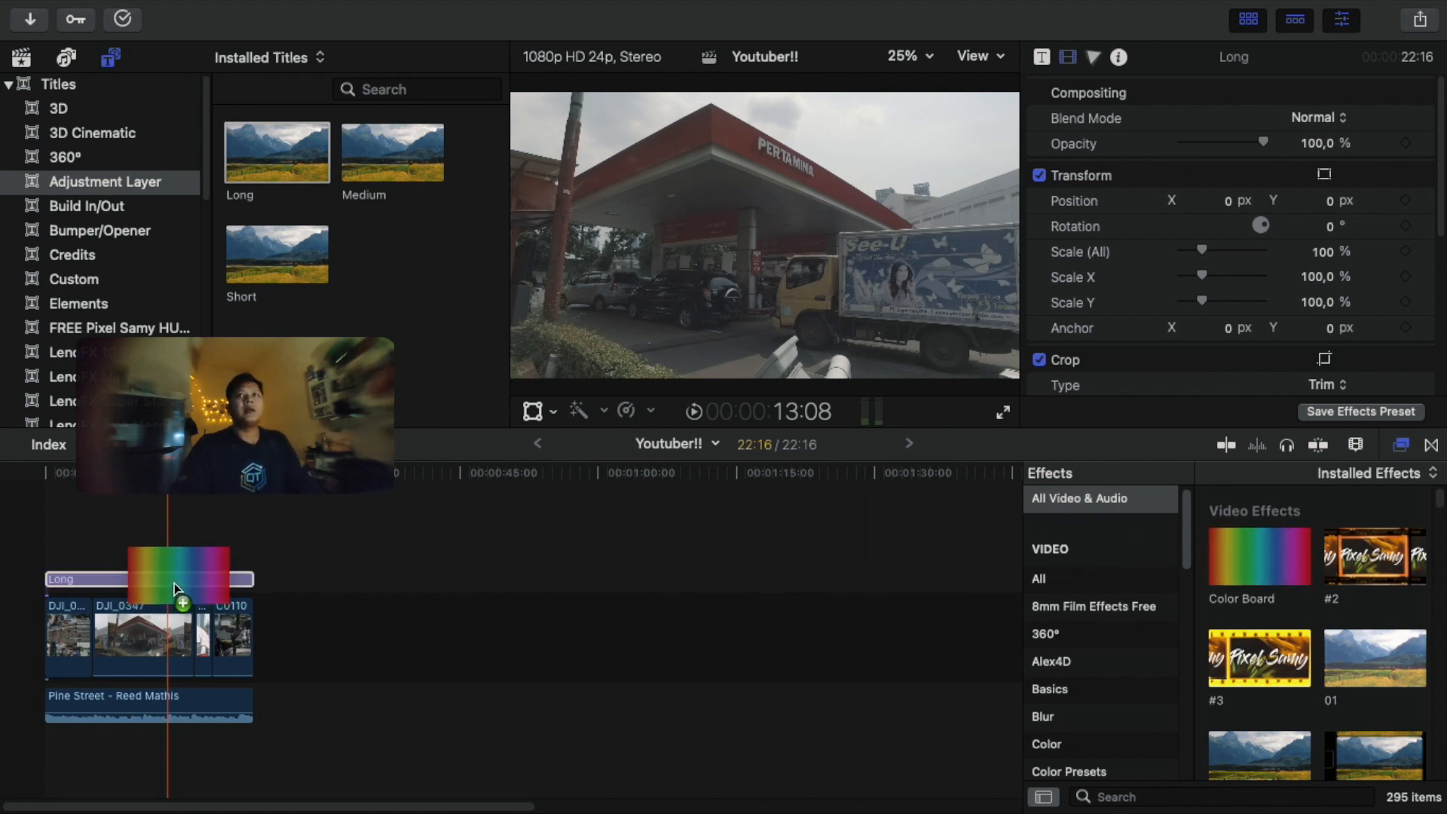
pyautogui.moveTo(175, 588); pyautogui.dragTo(176, 588)
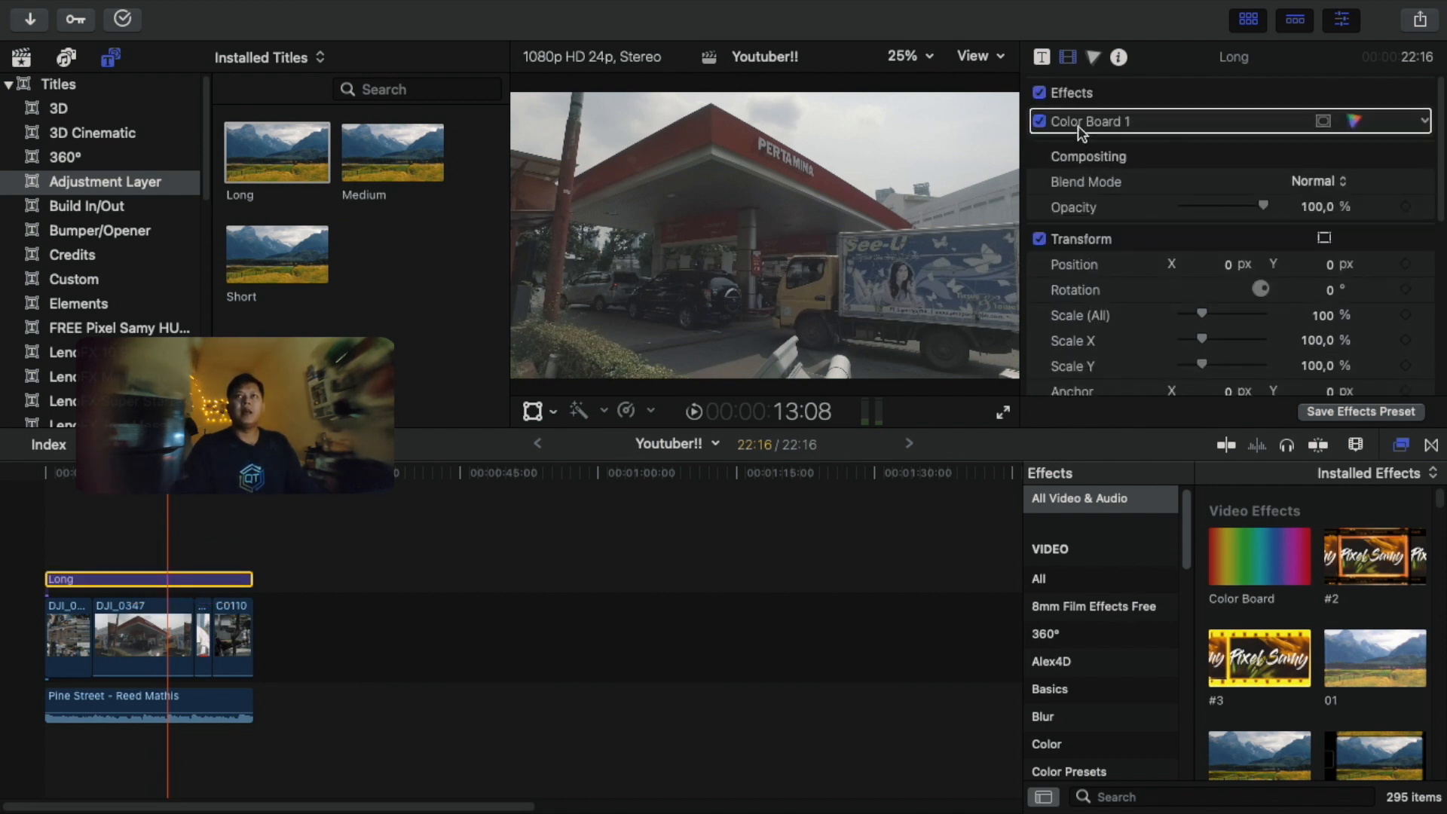
# Step: Lower the overall exposure slightly in the adjustment layer's Color Board 1 effect
pyautogui.click(1355, 122)
pyautogui.click(1294, 128)
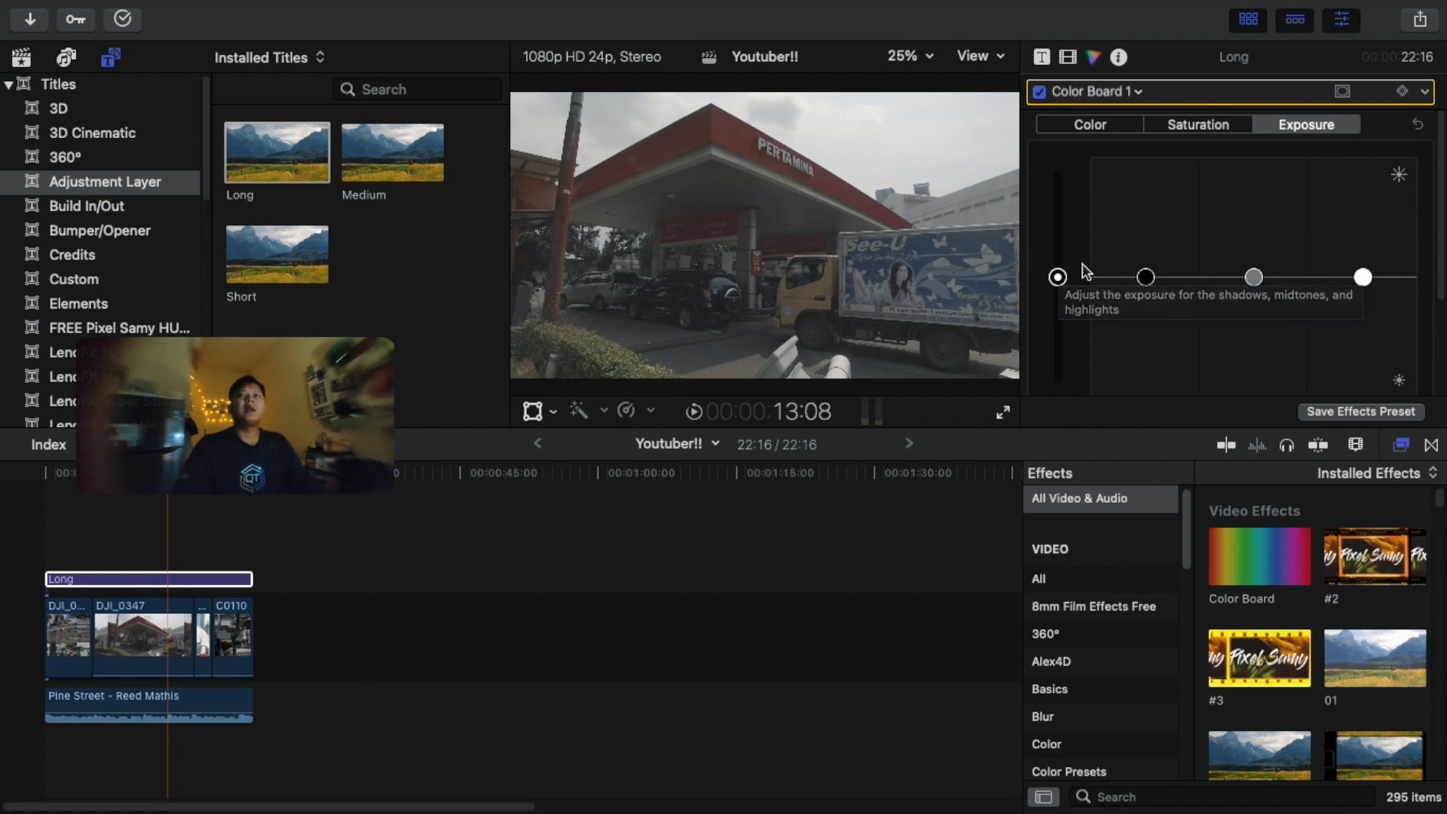
pyautogui.click(1059, 278)
pyautogui.moveTo(1061, 287); pyautogui.dragTo(1062, 296)
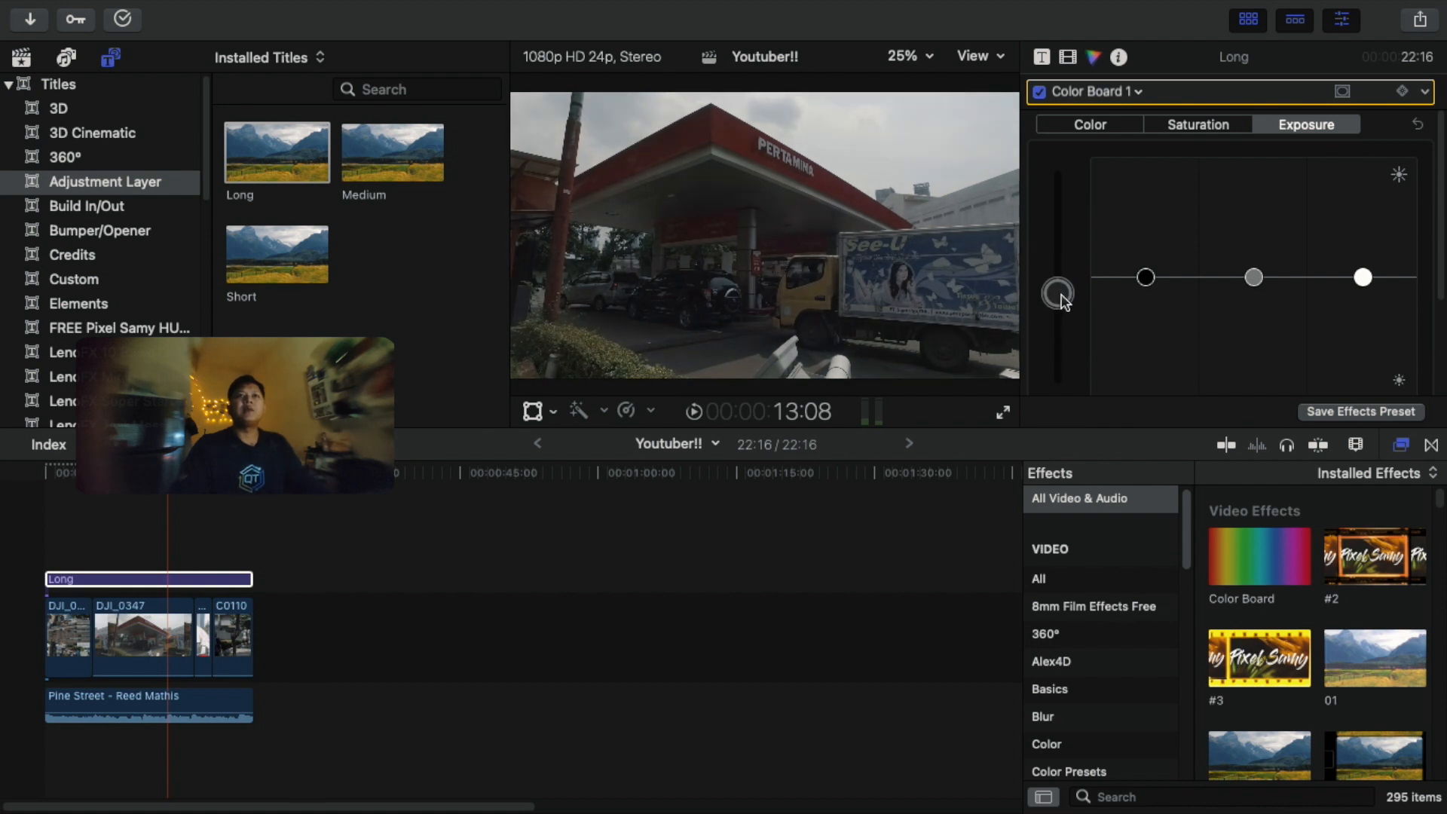
# Step: Raise the Long adjustment layer's overall saturation in Color Board 1 and tint its shadows slightly blue and its midtones orange
pyautogui.click(1206, 128)
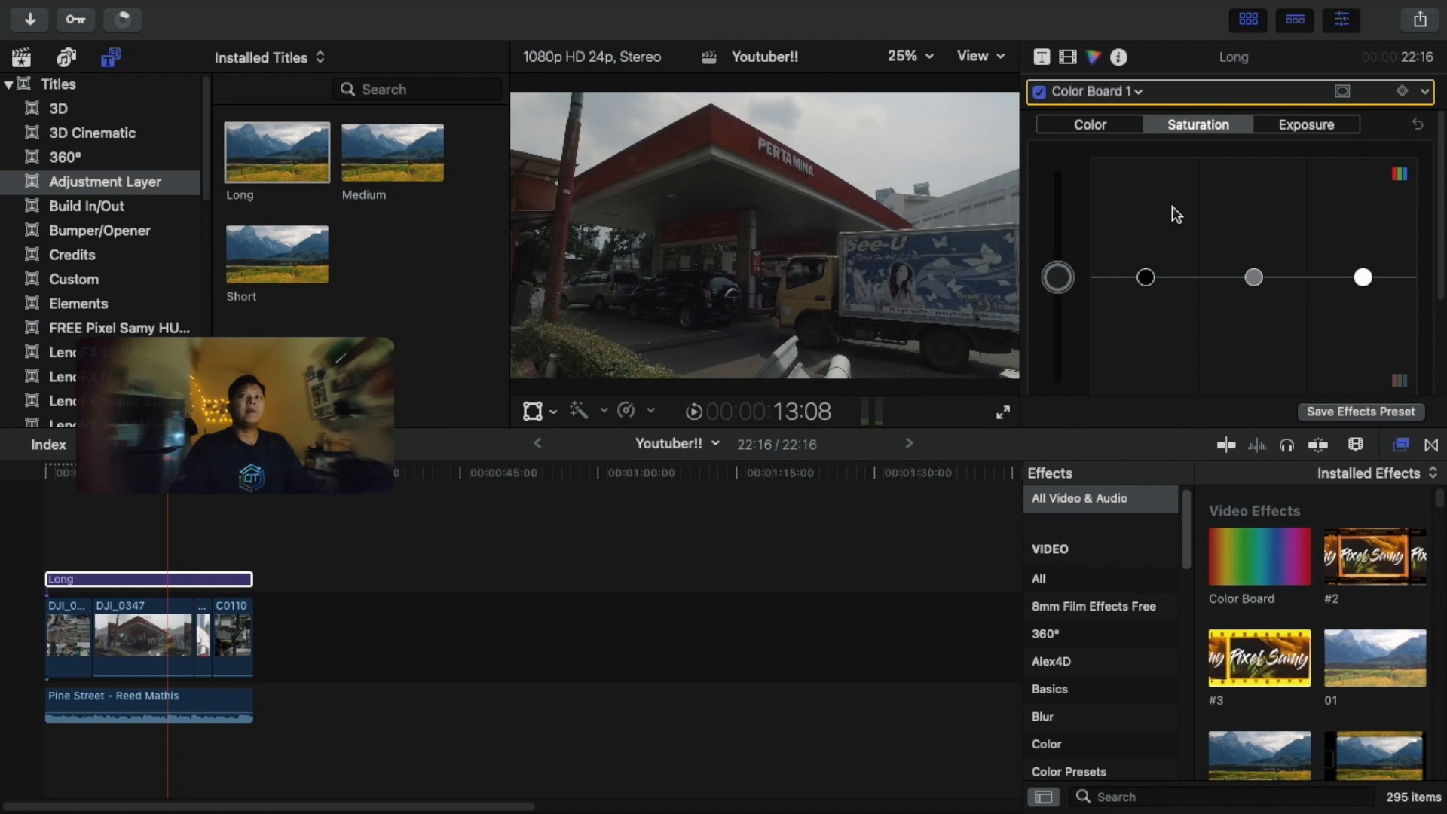
pyautogui.click(145, 576)
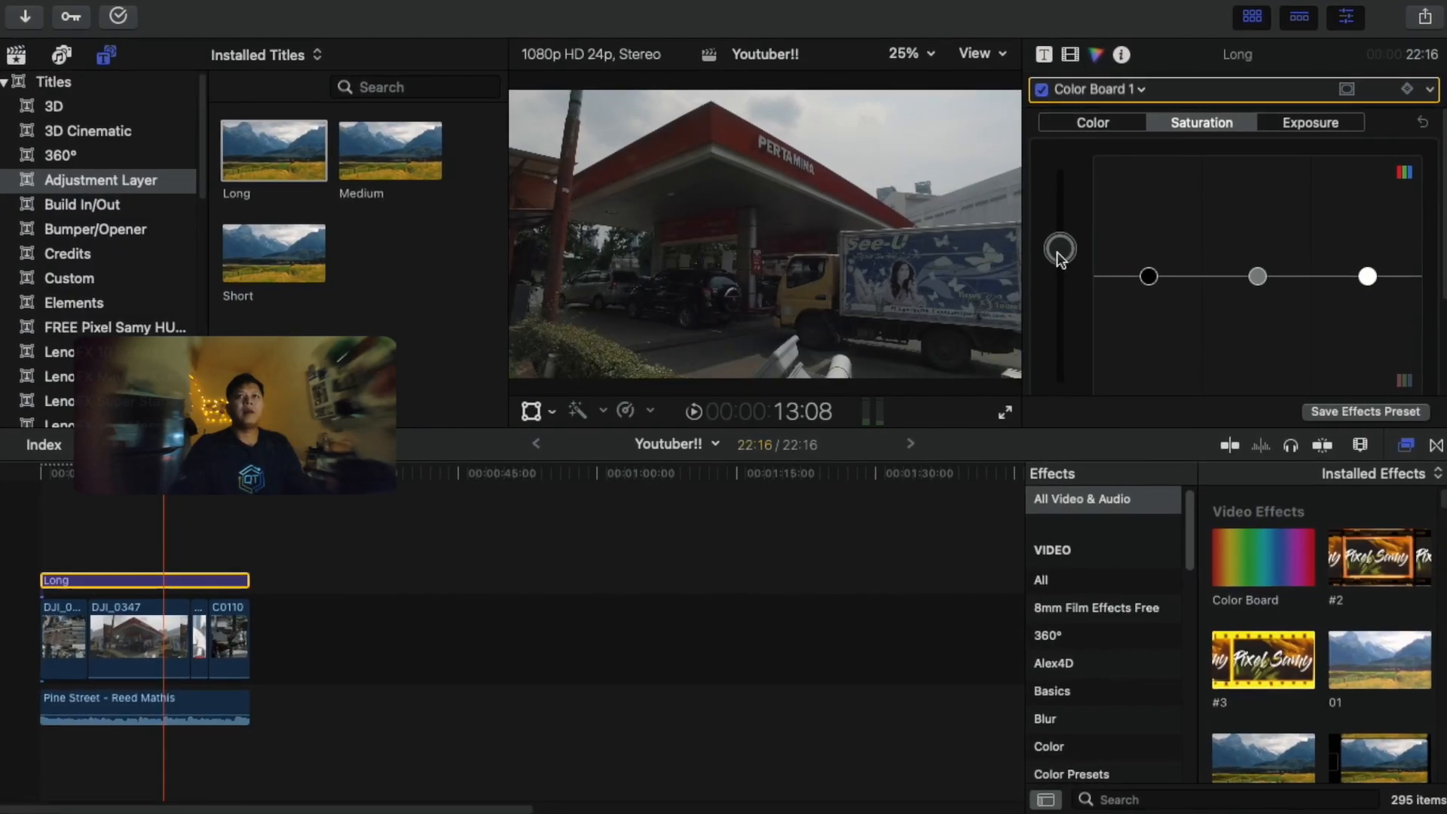
pyautogui.moveTo(1056, 248); pyautogui.dragTo(1070, 214)
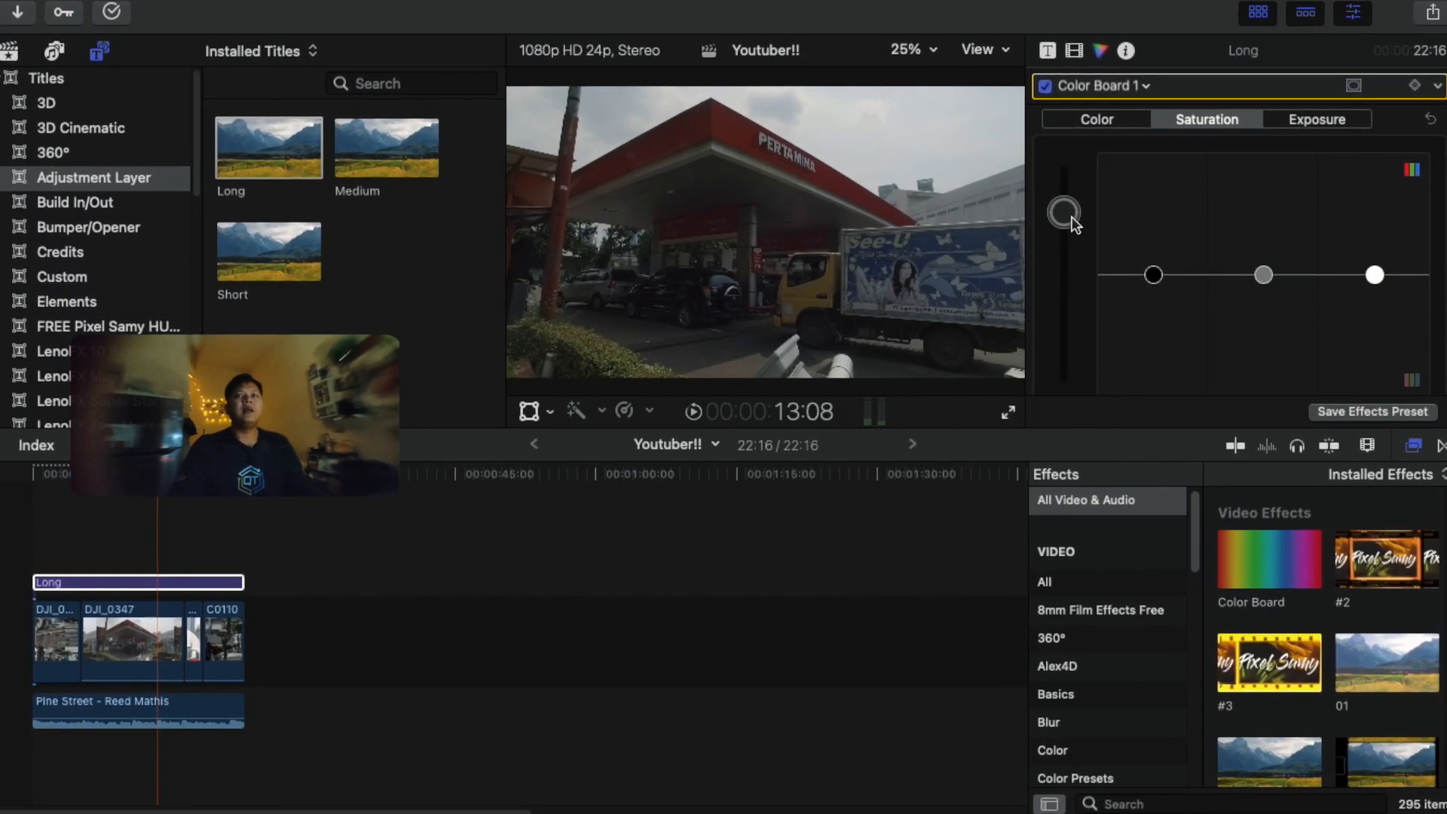
pyautogui.click(1097, 119)
pyautogui.moveTo(1274, 277); pyautogui.dragTo(1347, 239)
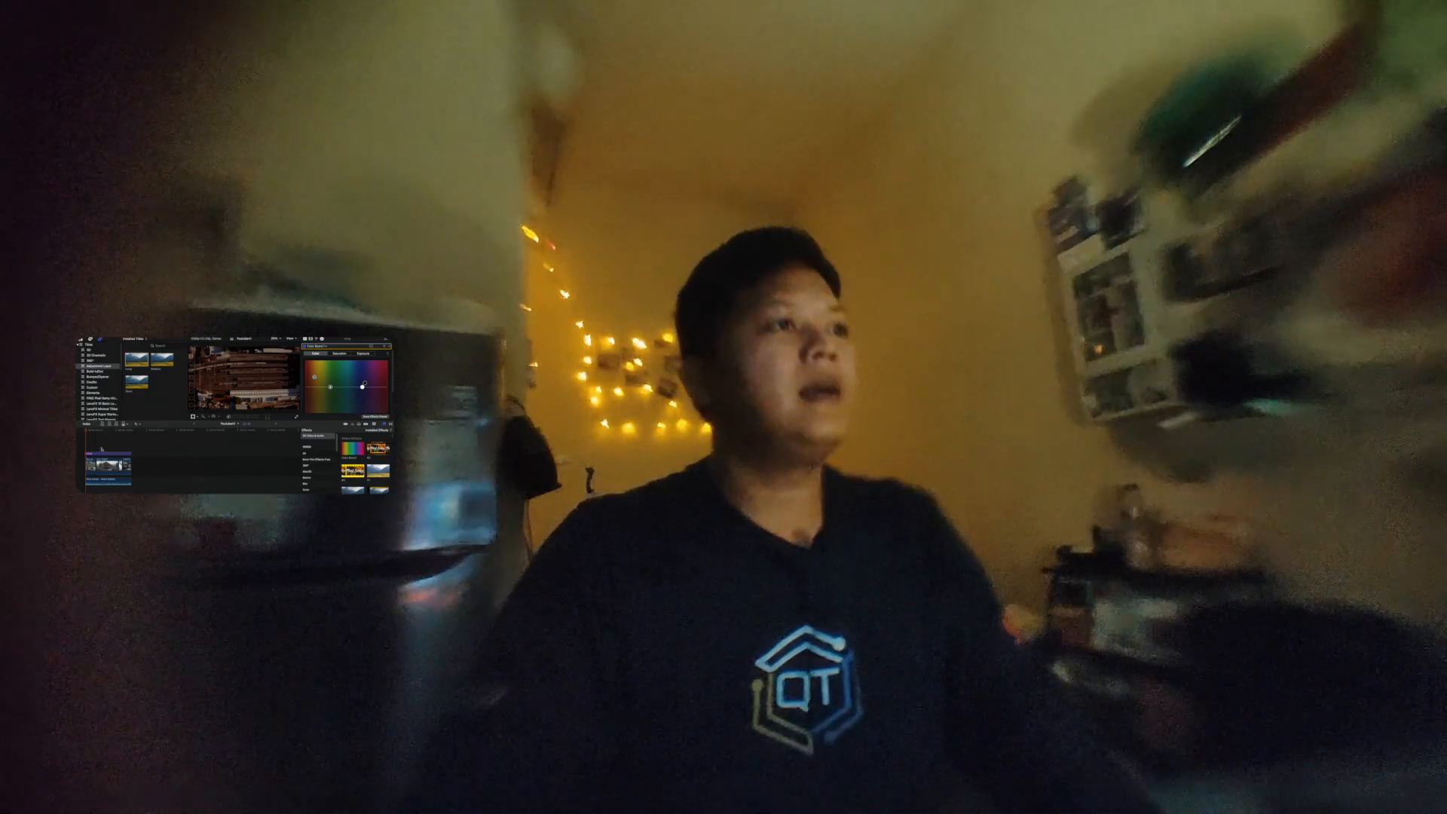
# Step: Play back the timeline to review the color grade across the clips
pyautogui.click(102, 446)
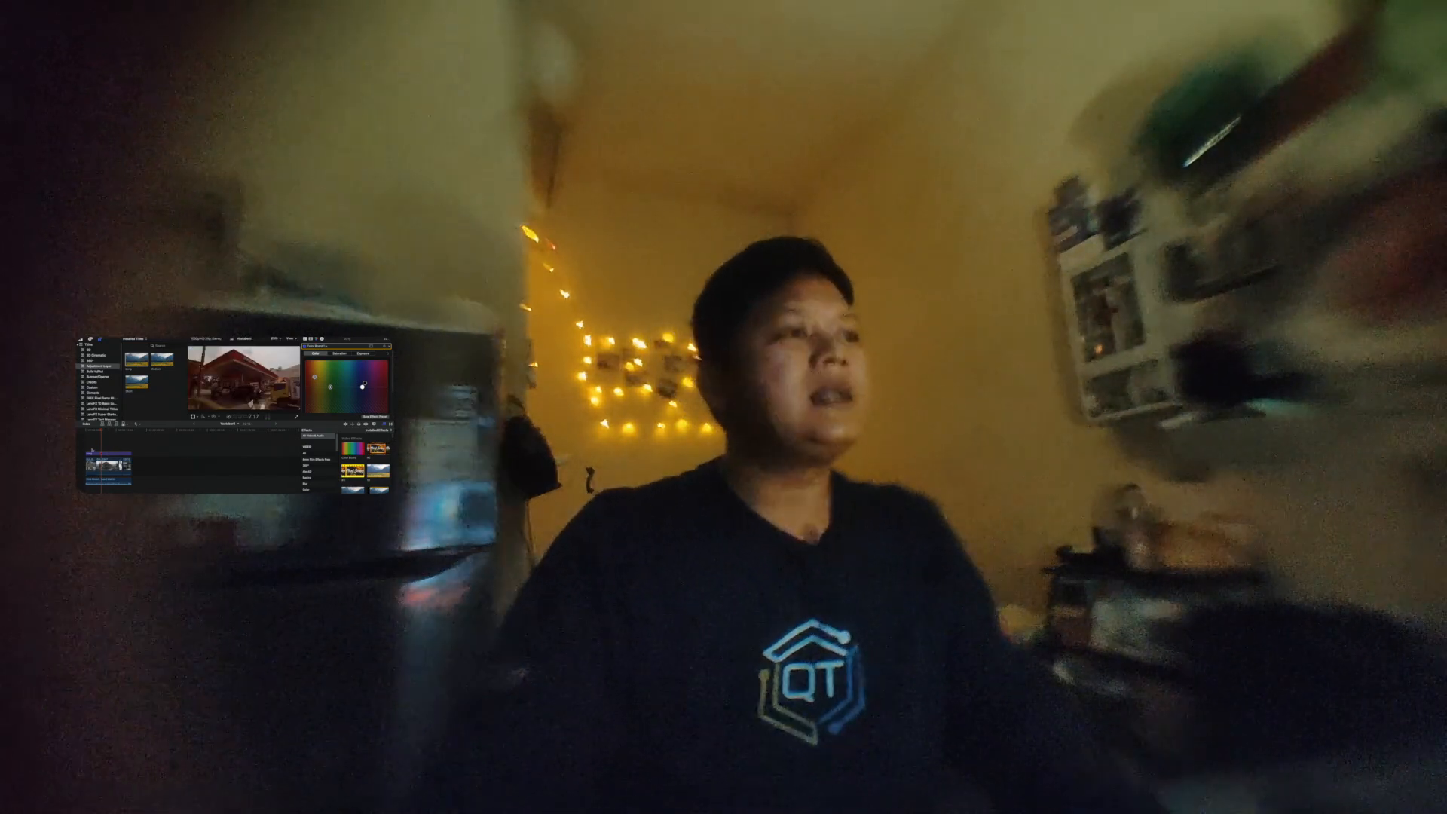
pyautogui.click(94, 444)
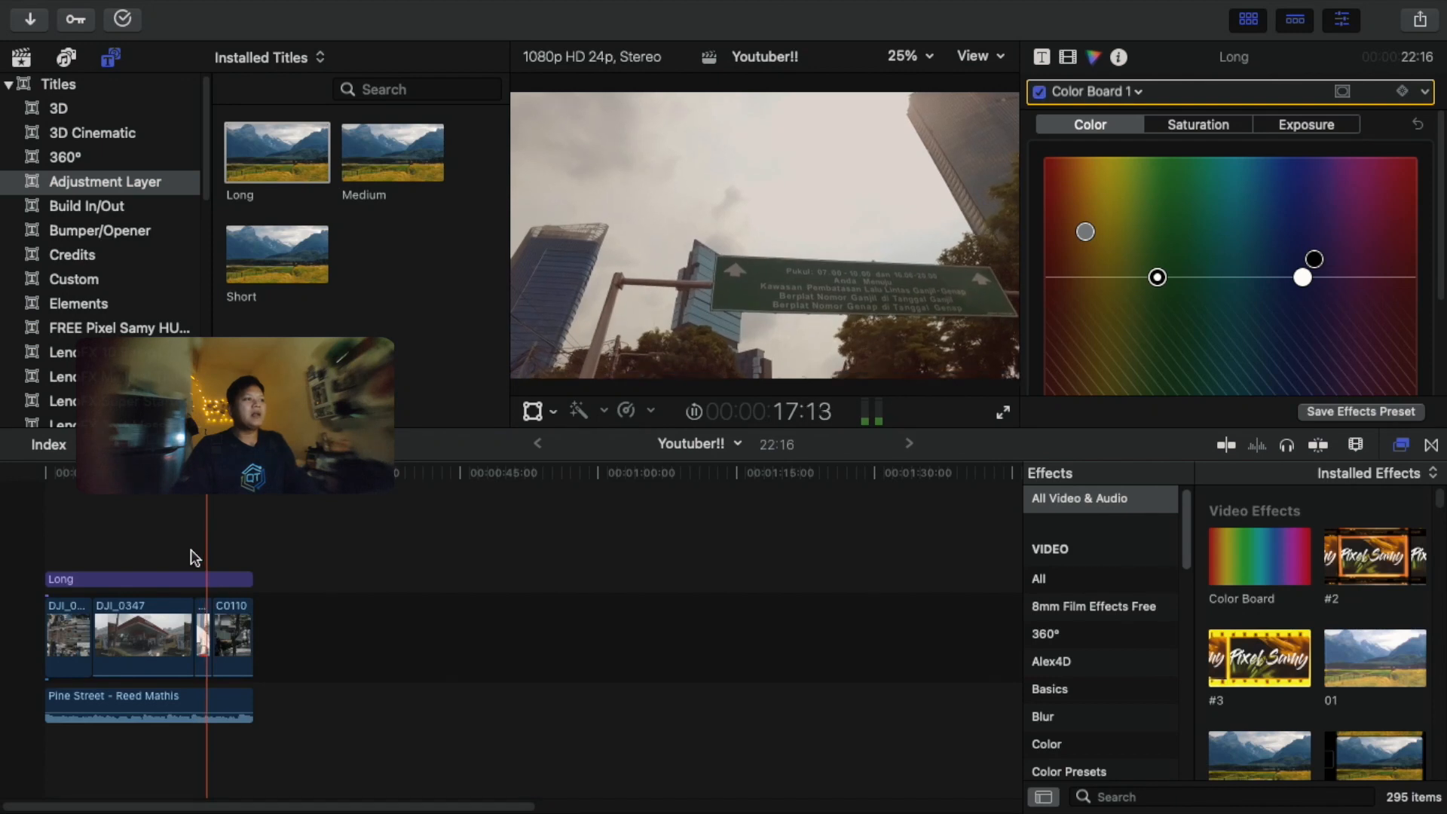
pyautogui.press('space')
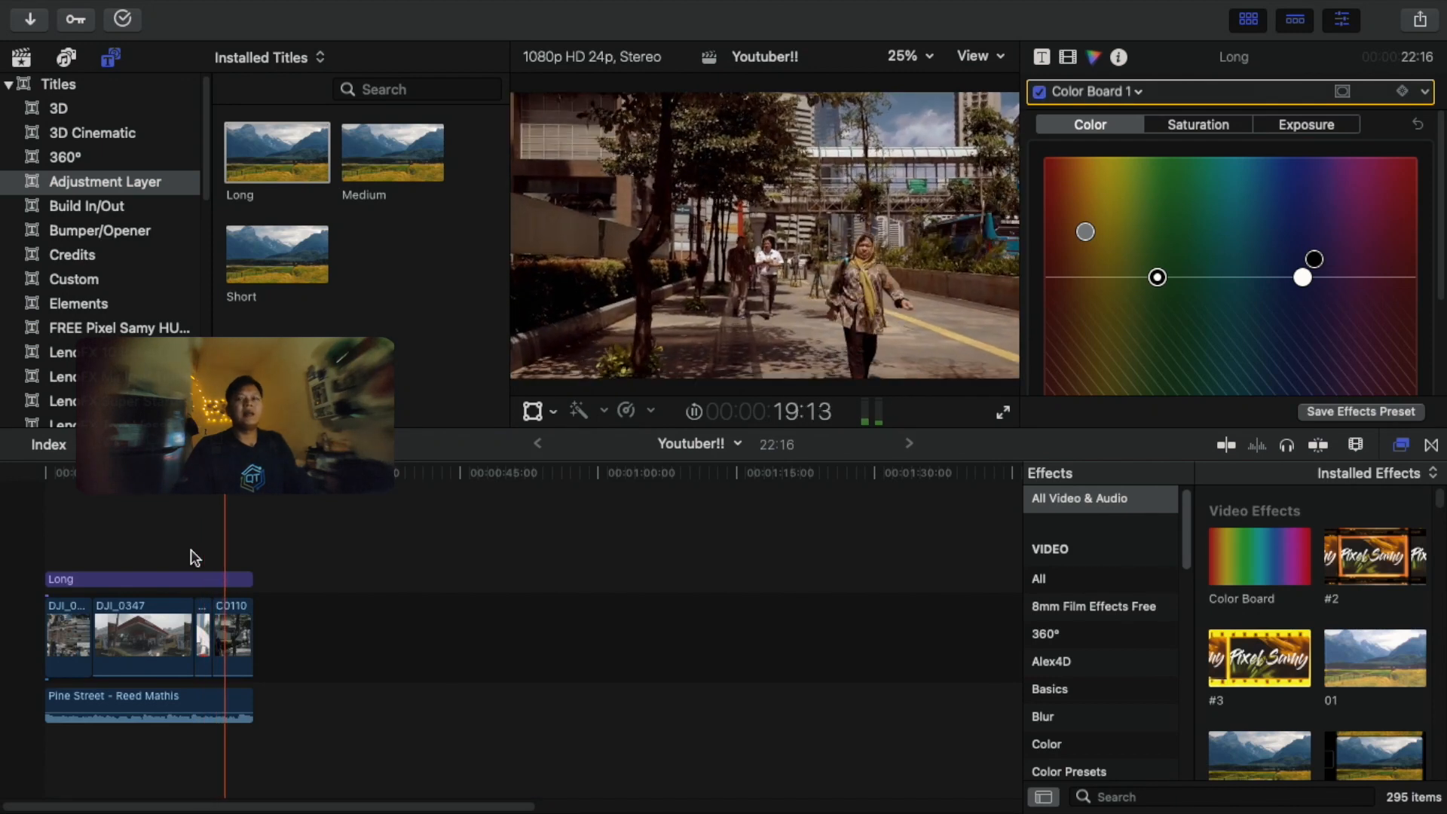
# Step: Add the Basic 05 transition from Split Transitions Free between the first clip and DJI_0347, and preview it
pyautogui.click(1432, 445)
pyautogui.scroll(-1, 1110, 552)
pyautogui.scroll(-5, 1352, 568)
pyautogui.scroll(-4, 1341, 550)
pyautogui.scroll(-2, 1318, 544)
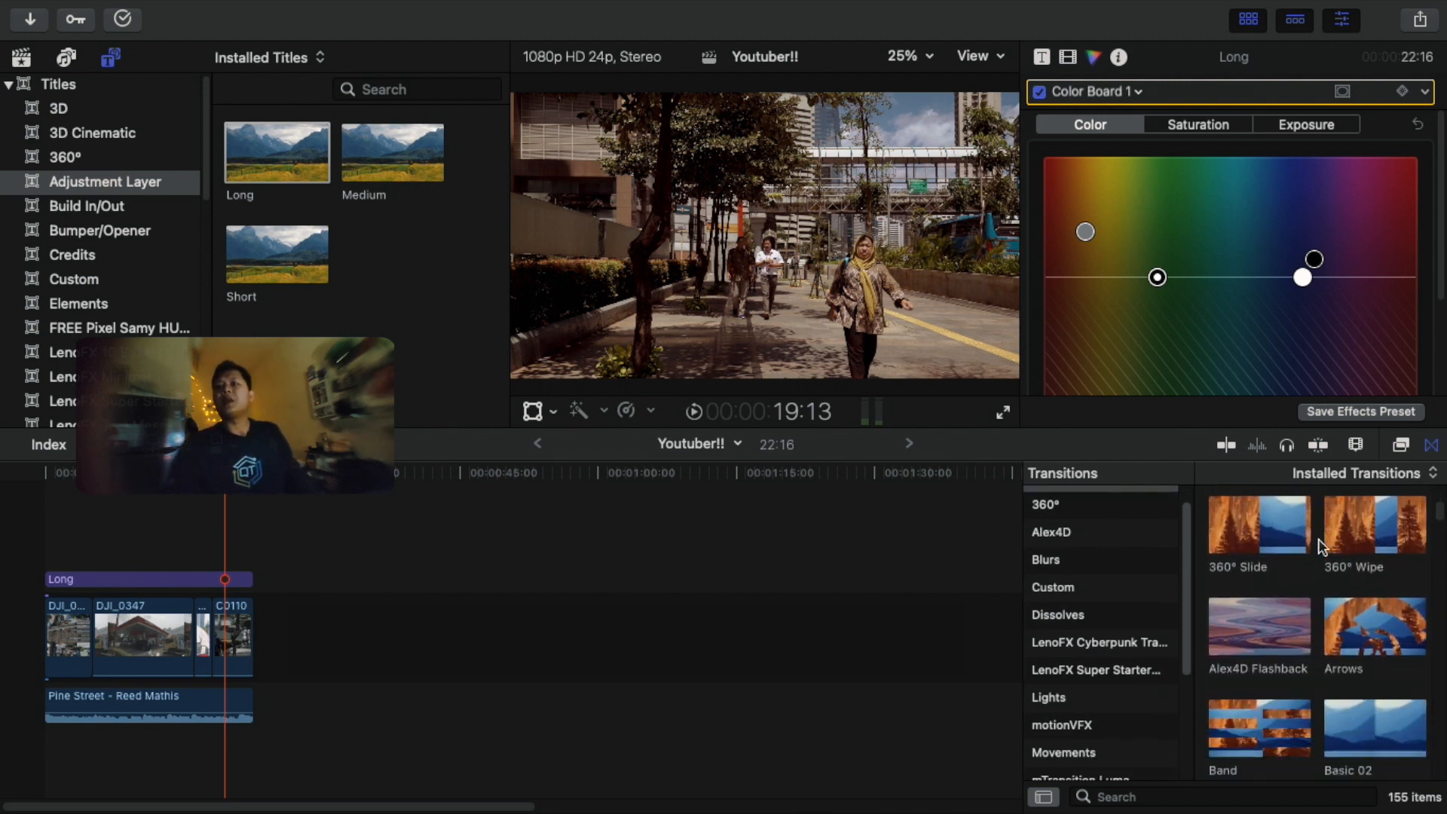
pyautogui.scroll(-6, 1091, 636)
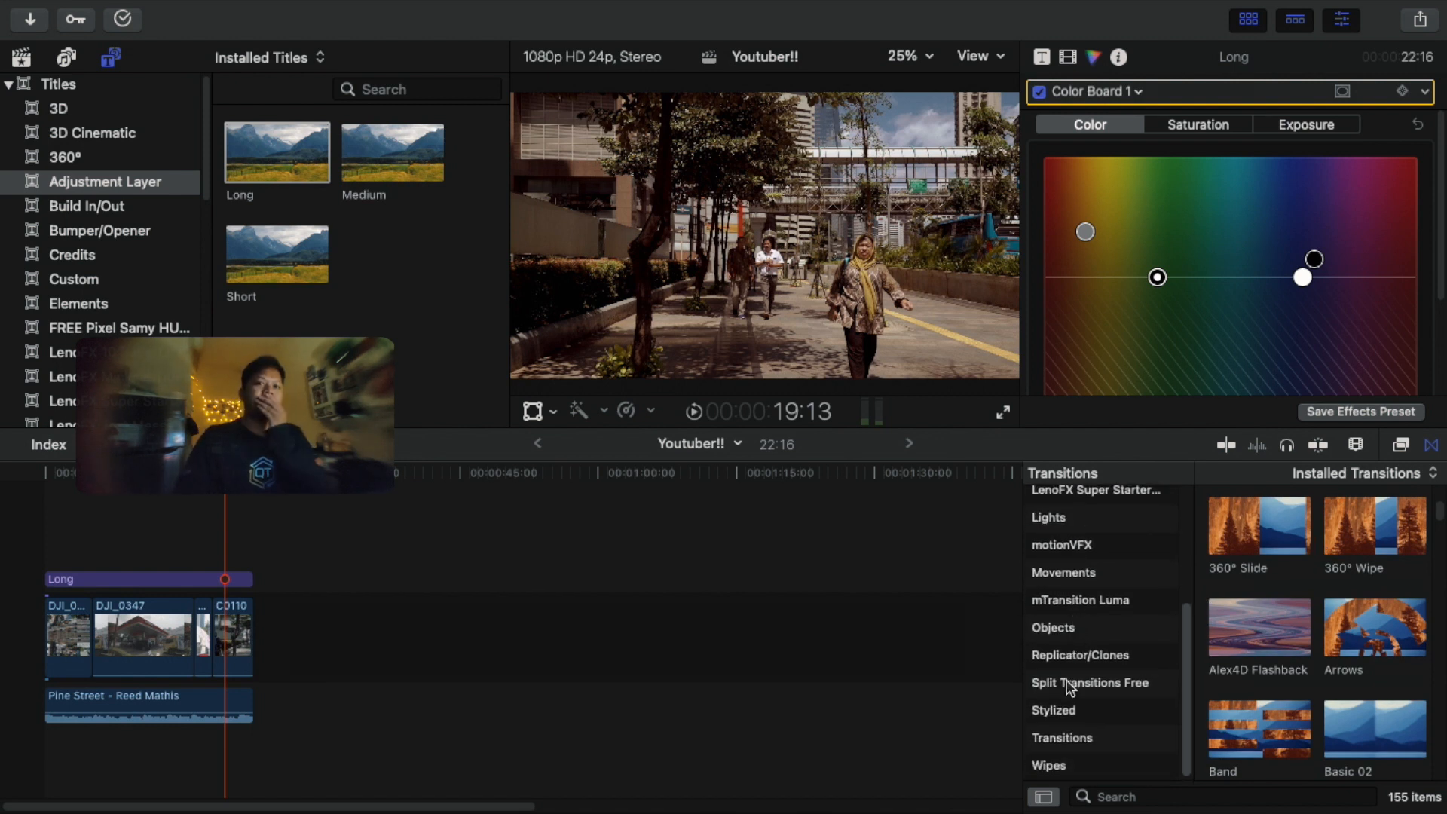
pyautogui.click(1069, 684)
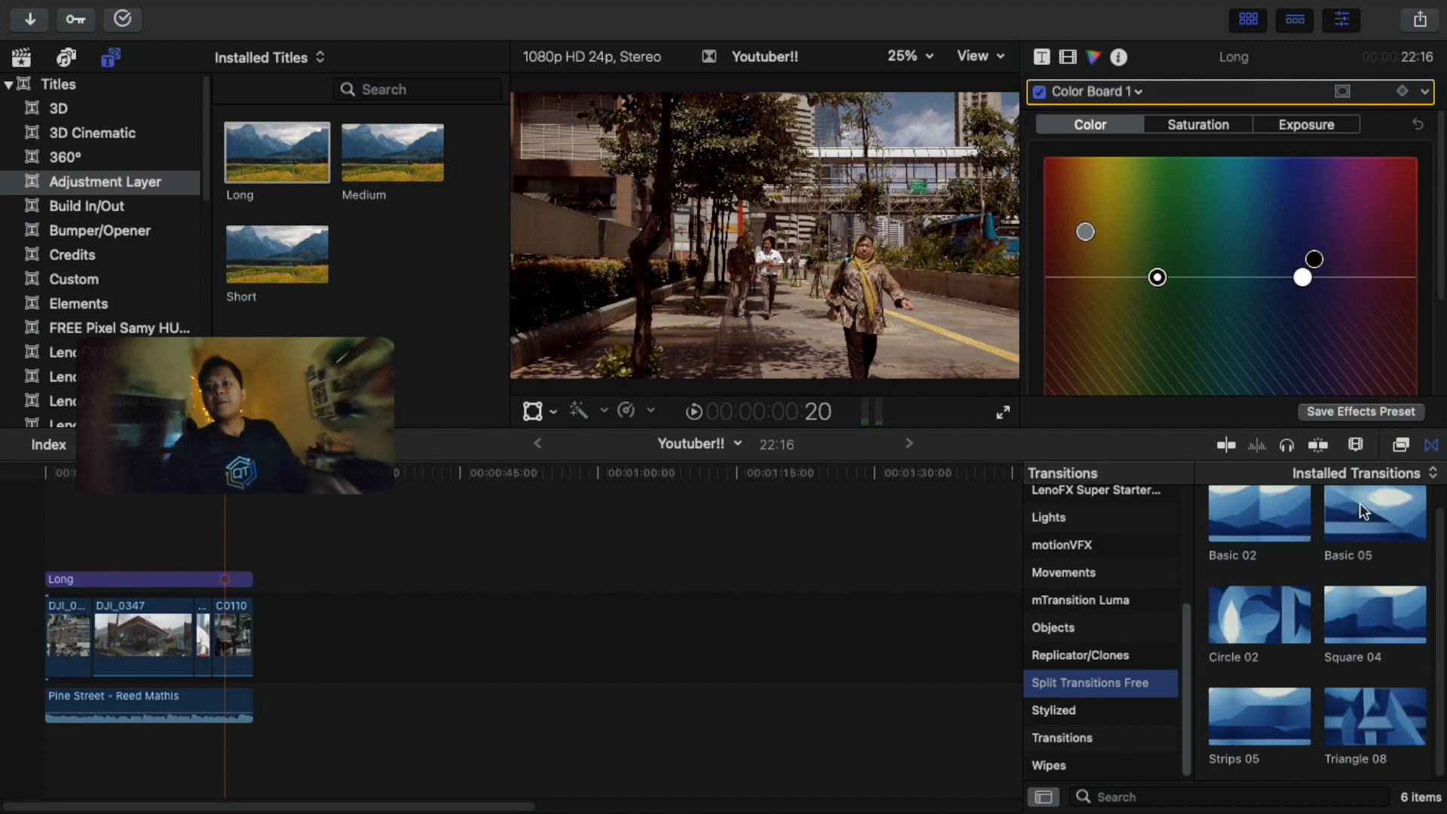
pyautogui.moveTo(1360, 507)
pyautogui.moveTo(1360, 505)
pyautogui.mouseDown()
pyautogui.moveTo(95, 699)
pyautogui.moveTo(88, 660)
pyautogui.mouseUp()
pyautogui.click(78, 551)
pyautogui.press('space')
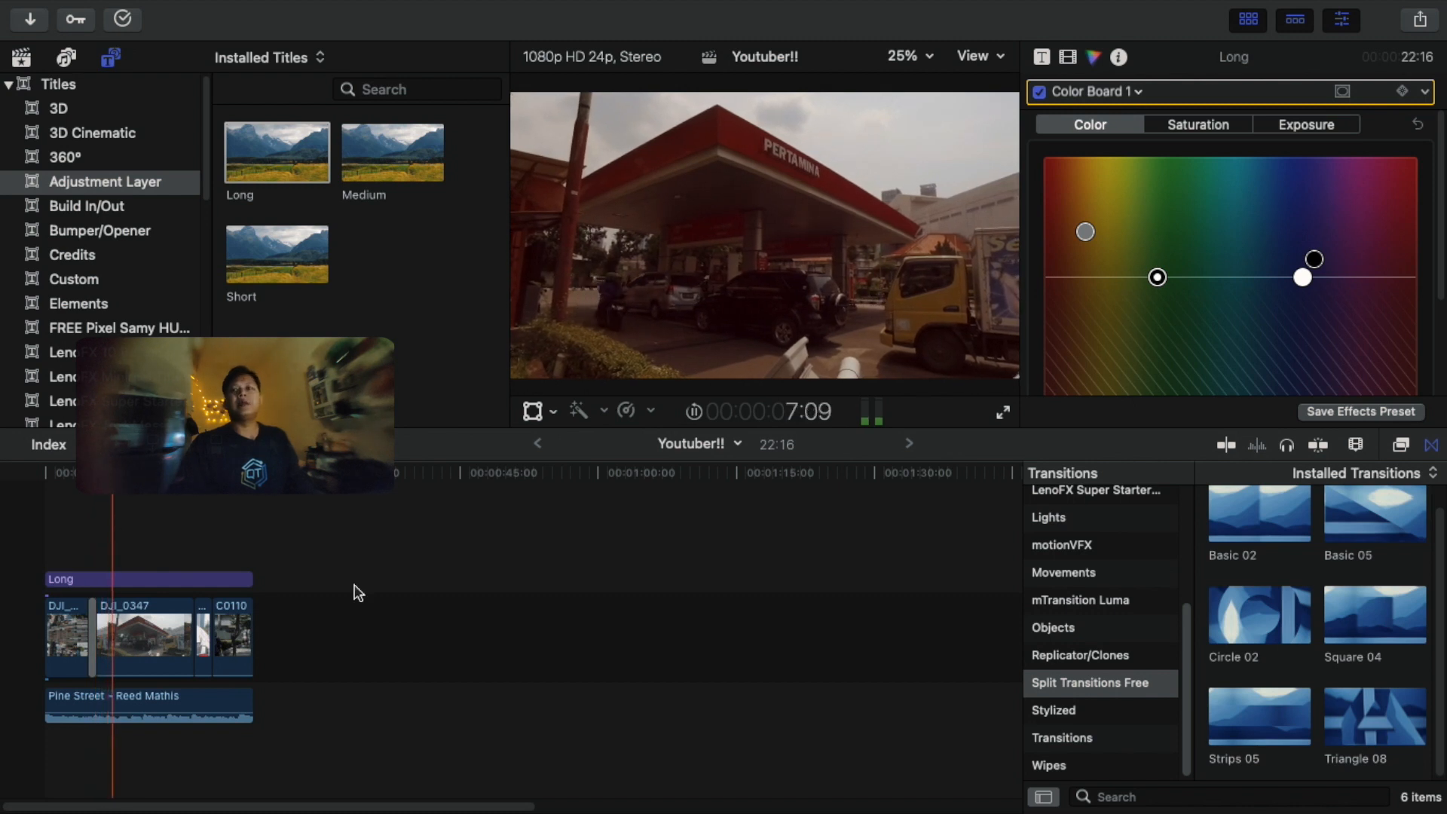
# Step: Add the Basic 02 transition between DJI_0347 and the following clip, allowing the media to overlap, and preview it
pyautogui.moveTo(1263, 510); pyautogui.dragTo(179, 627)
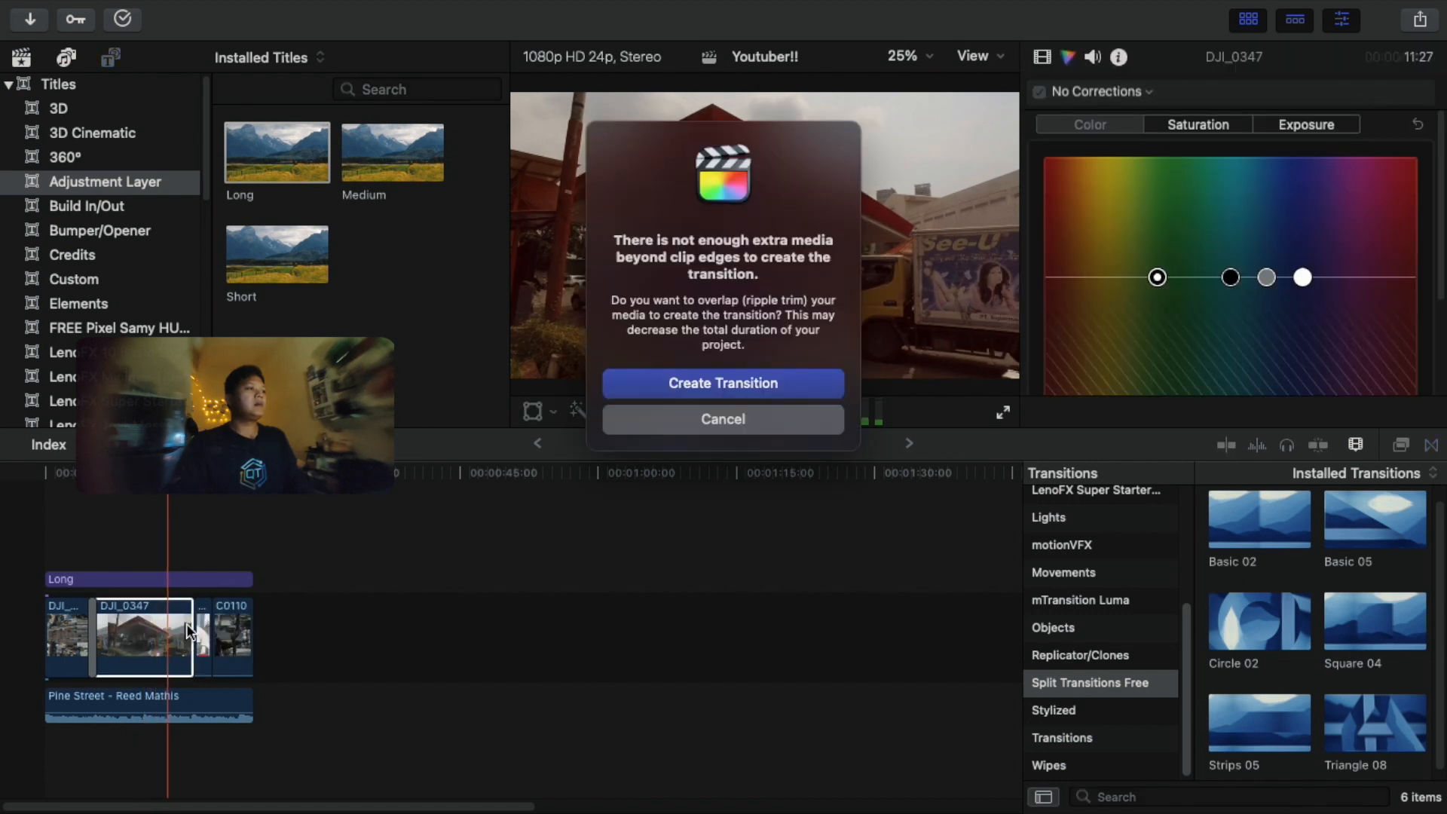
pyautogui.click(678, 382)
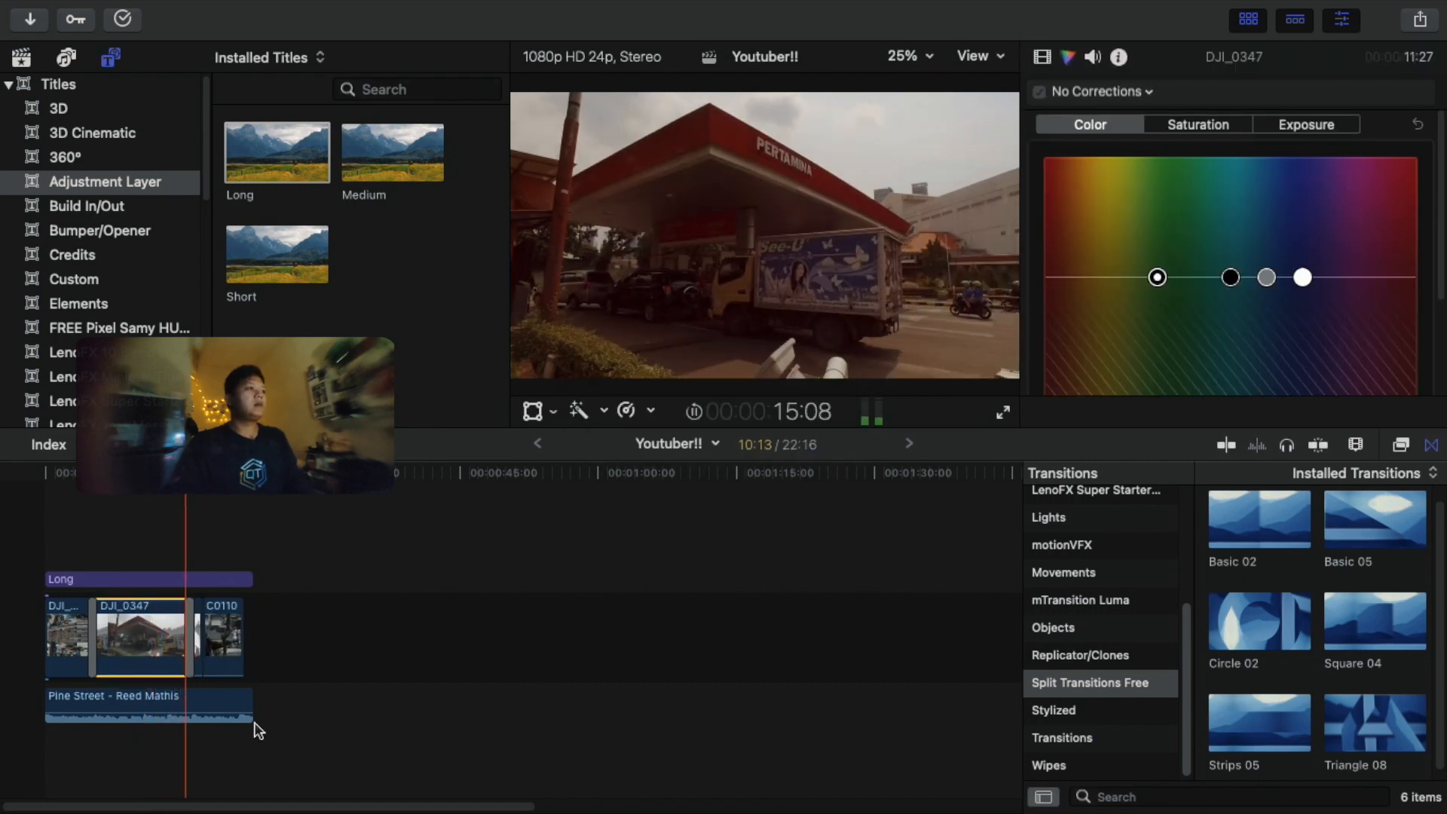
pyautogui.press('space')
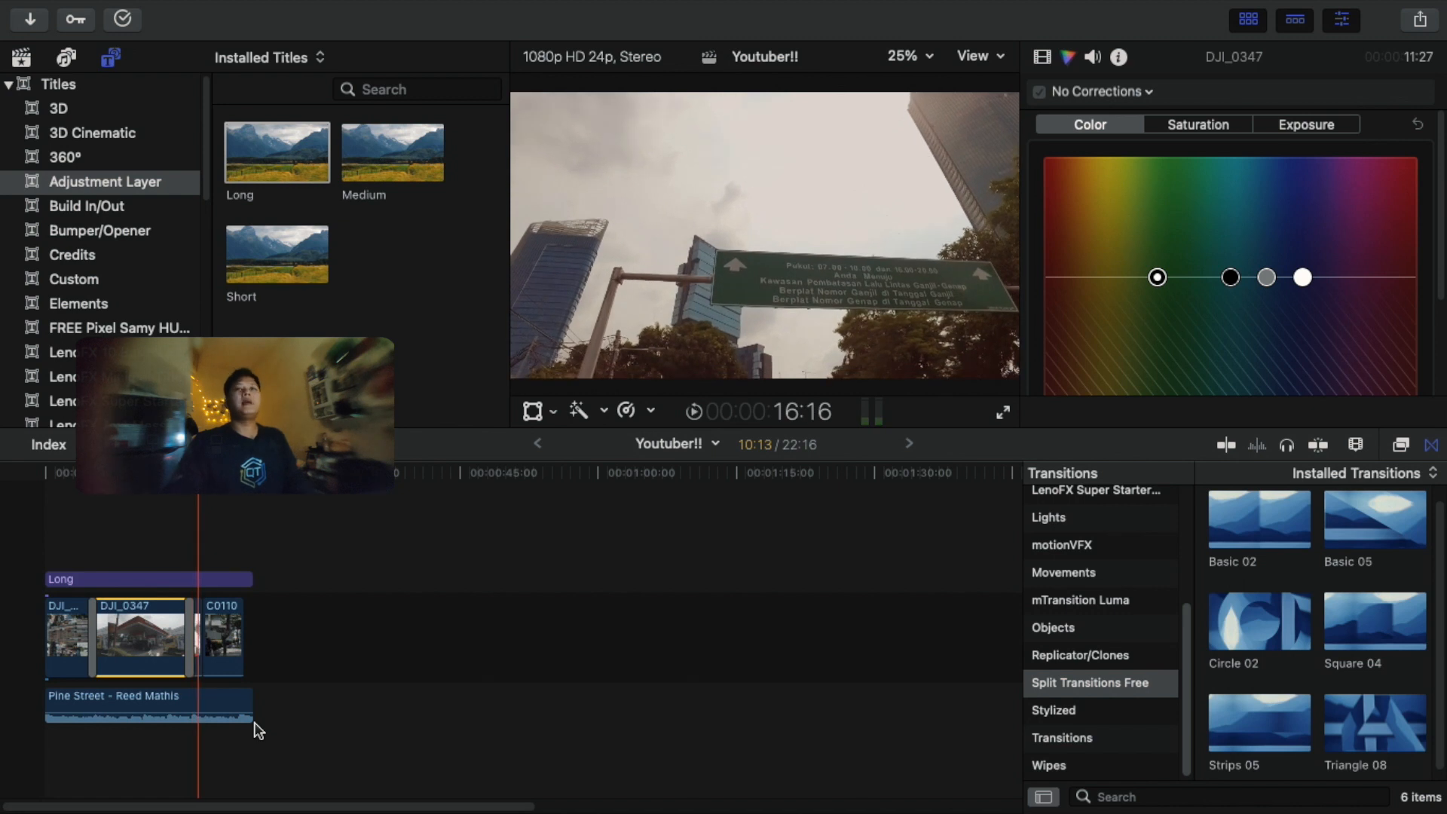